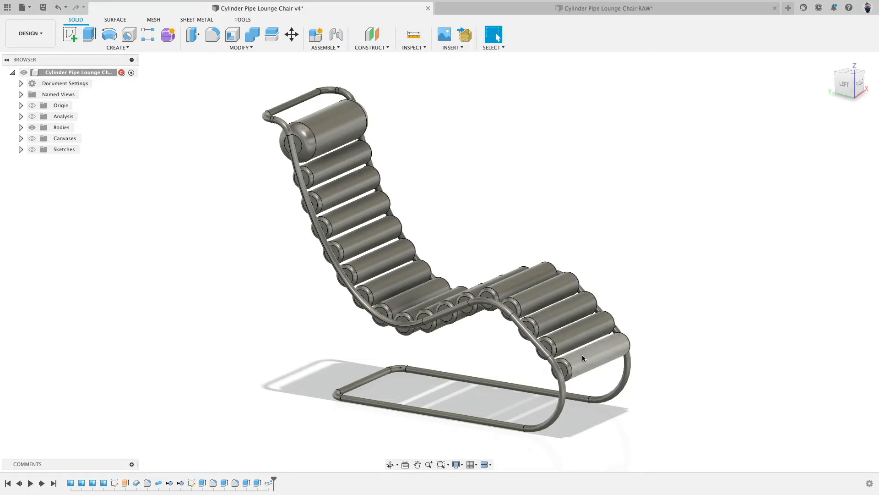
Step: Try a distance of 16.75 in for the path pattern of the rolls, discarding the edit
double_click(269, 483)
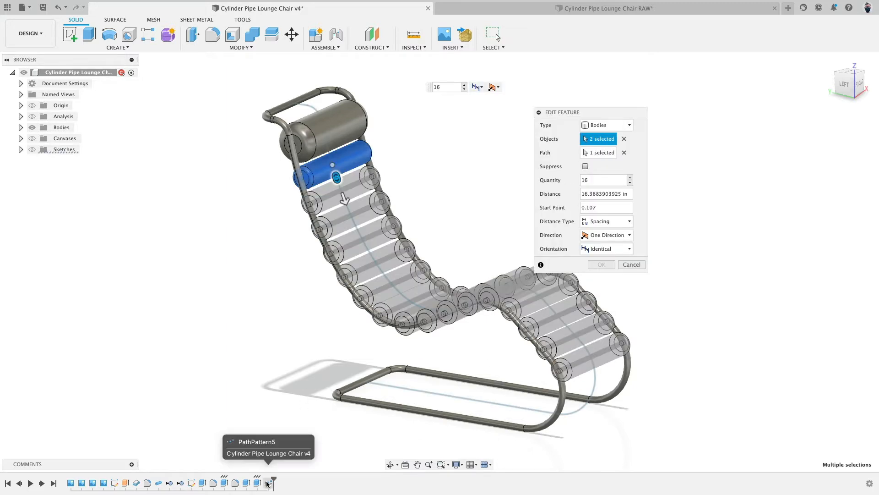
left_click_drag(341, 208, 345, 213)
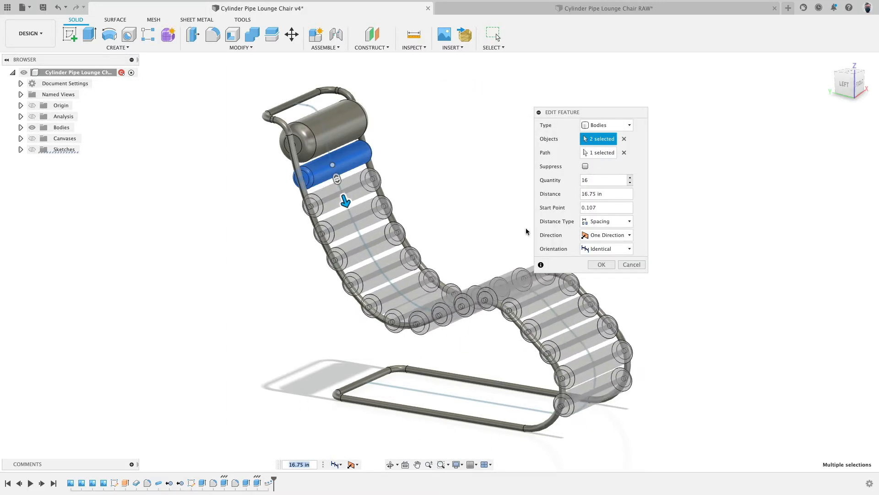
left_click(634, 267)
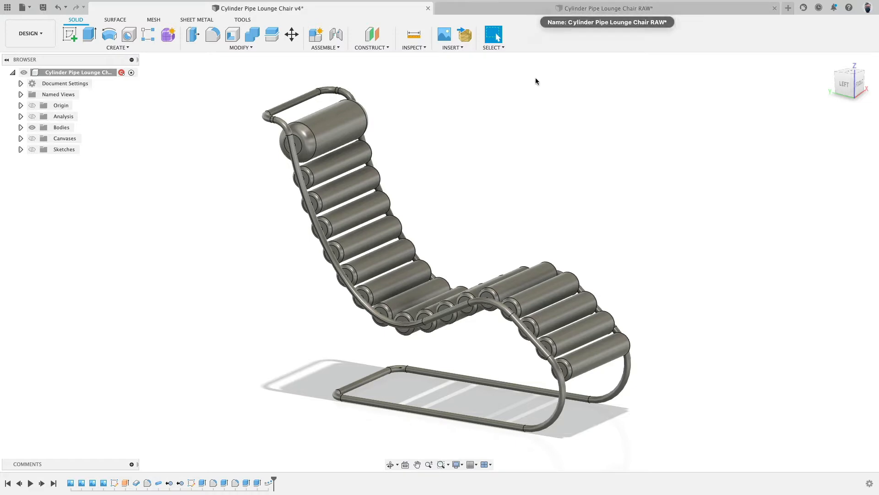
Step: Roll the design history back to just after the four canvases and show the canvases to view the reference images
left_click_drag(274, 479, 109, 479)
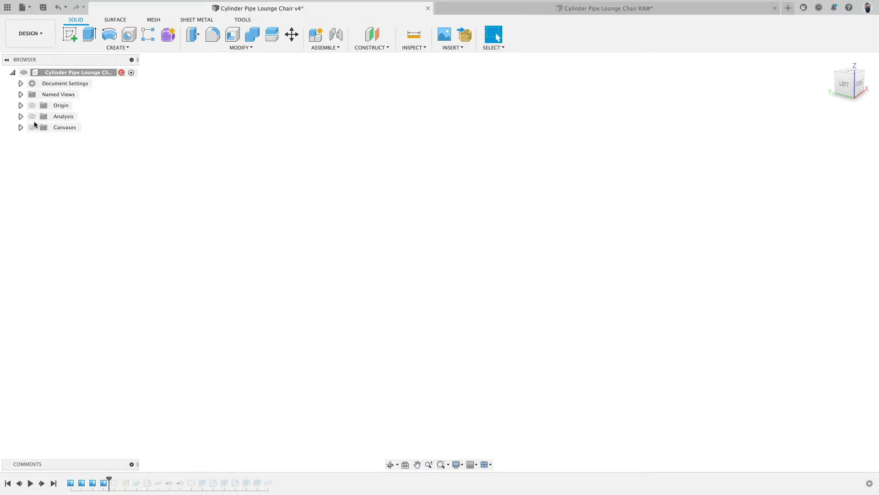
left_click(33, 127)
scroll(810, 198, "up", 3)
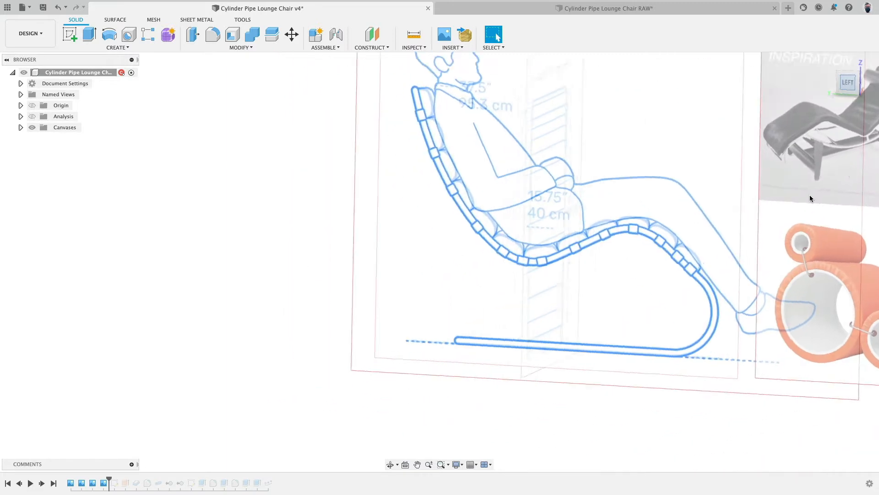
middle_click_drag(407, 299, 319, 309)
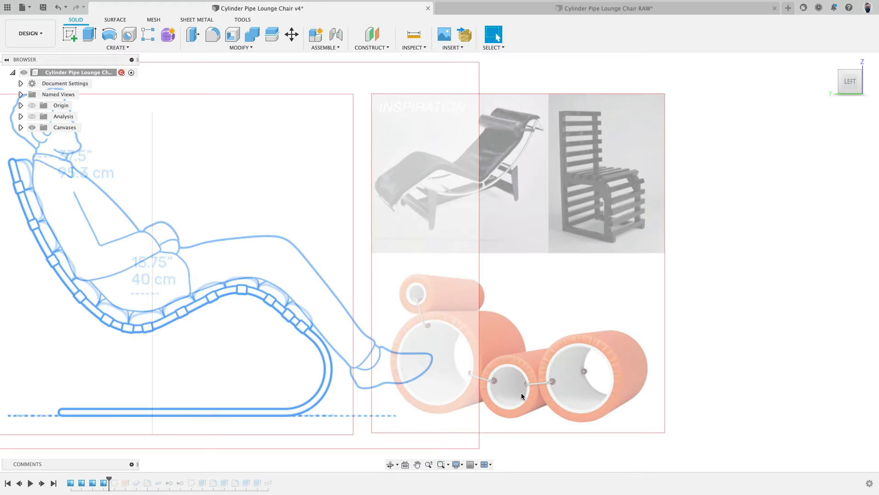
scroll(504, 336, "down", 5)
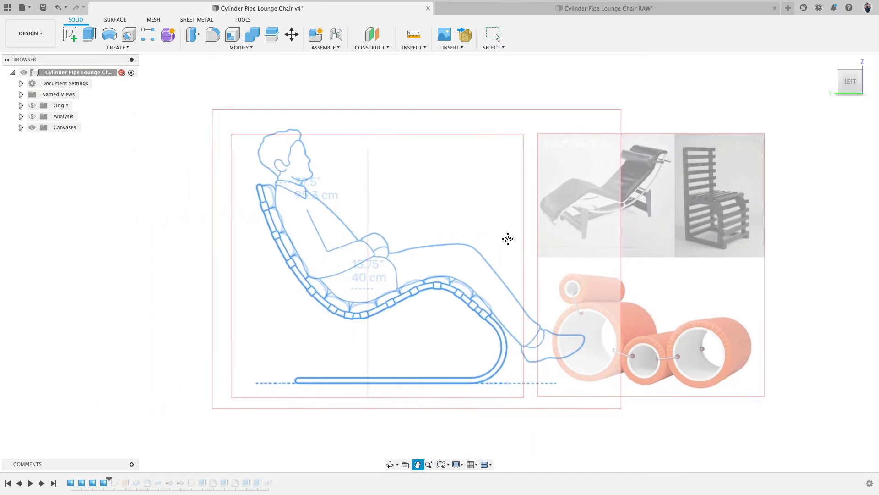
Step: Hide the Inspiration and MR Chaise Seating canvases
left_click(21, 127)
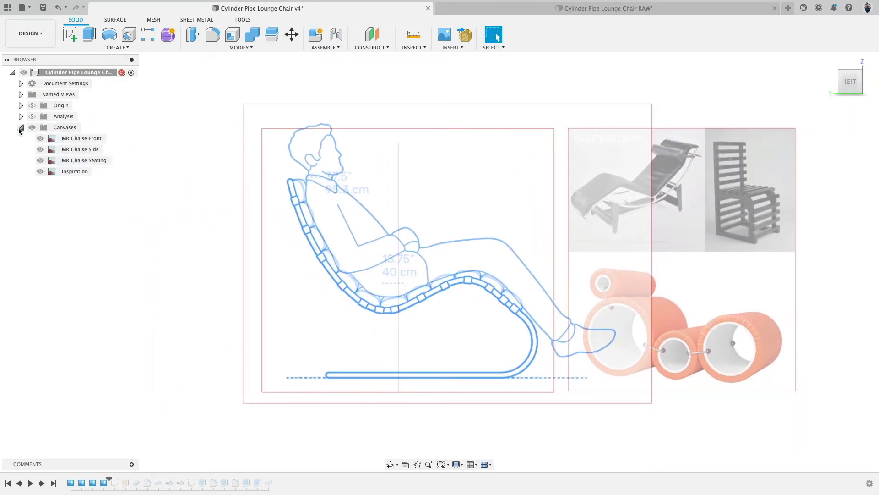
left_click(40, 171)
middle_click_drag(263, 207, 228, 205, "shift")
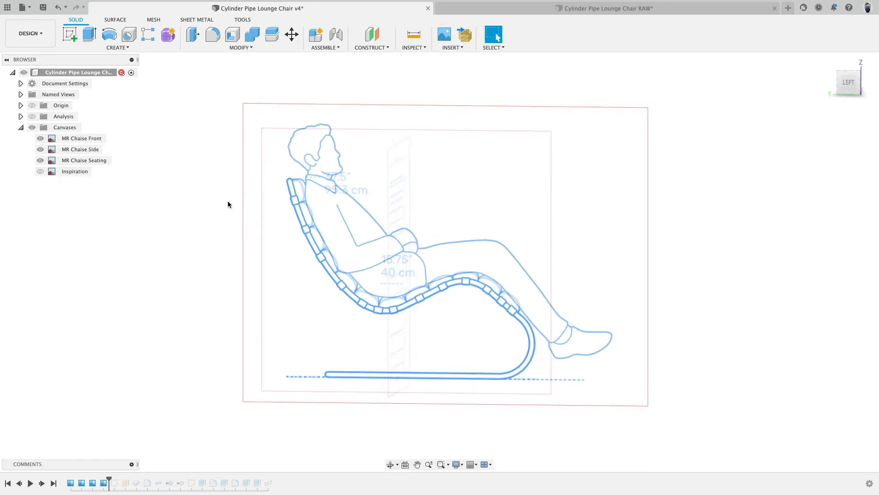
left_click(40, 160)
left_click(40, 160)
left_click(44, 160)
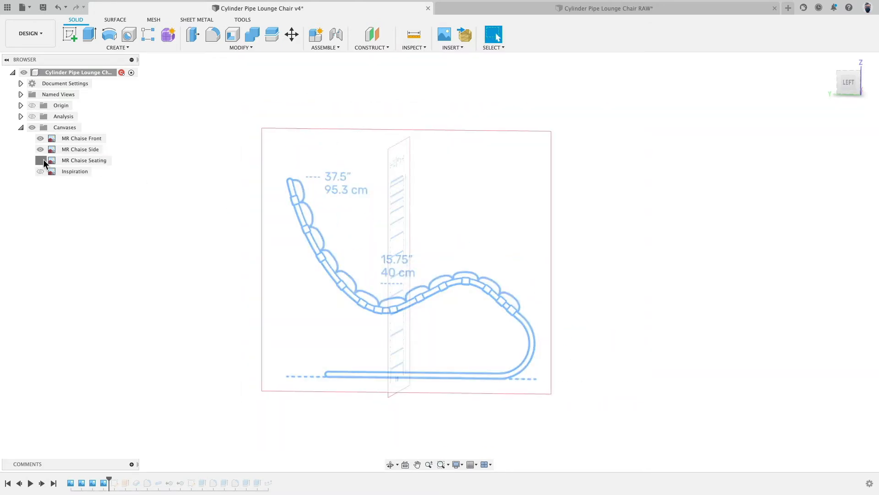
left_click(43, 160)
left_click(43, 160)
left_click(43, 161)
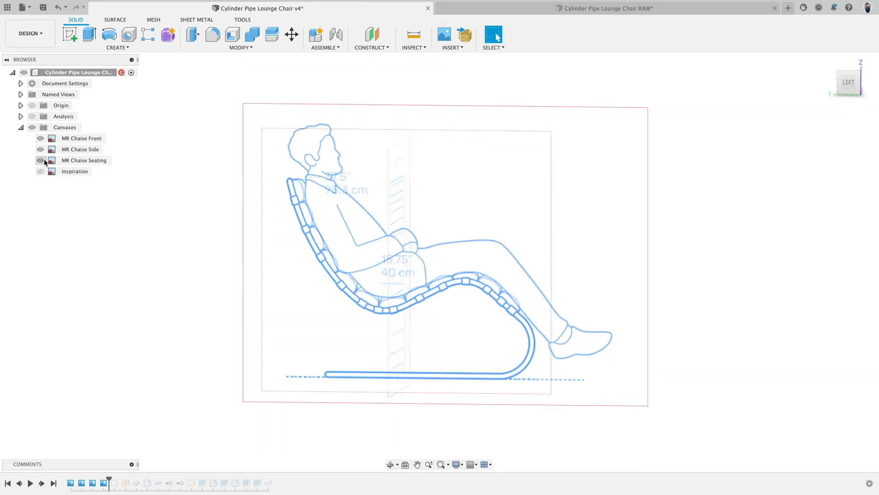
left_click(44, 160)
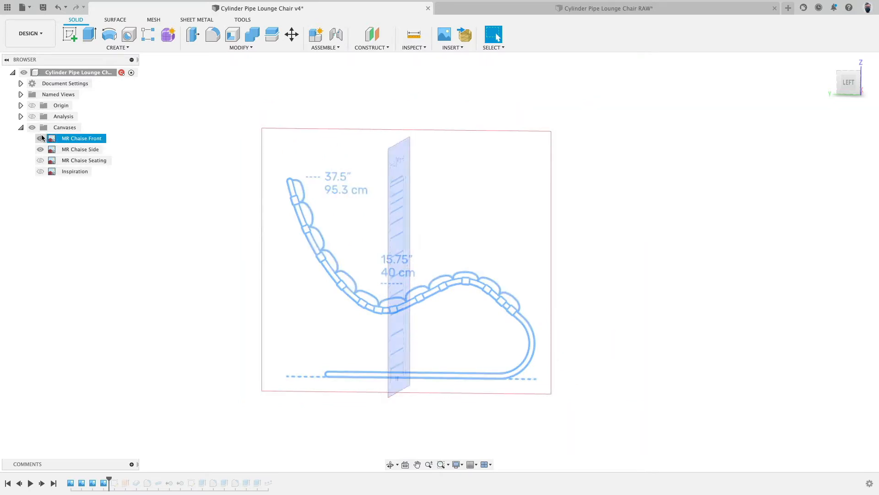
Step: Hide the MR Chaise Front canvas and leave only the MR Chaise Side canvas shown
left_click(41, 152)
left_click(41, 150)
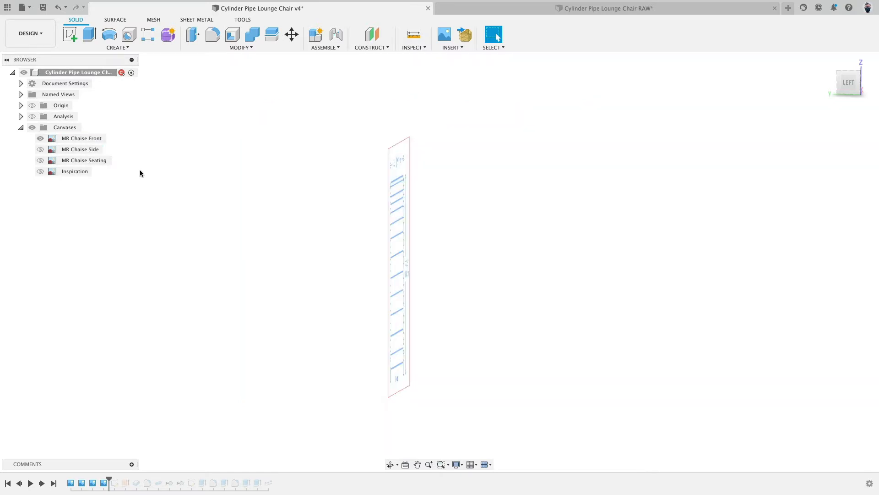
left_click(40, 138)
left_click(40, 150)
left_click(32, 117)
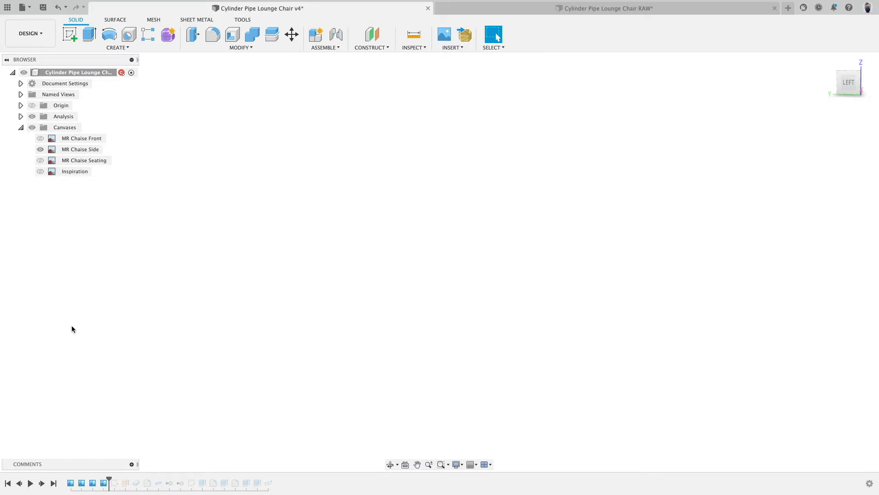
left_click(32, 117)
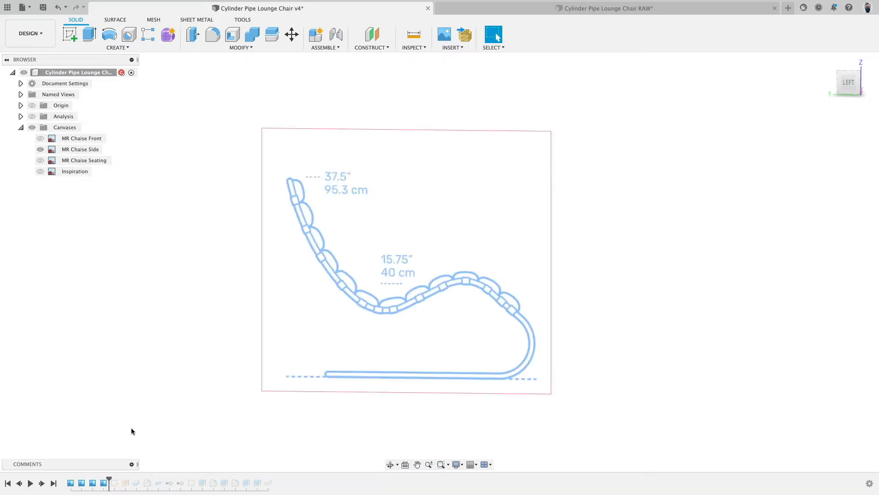
Step: Roll the design history forward past the first sketch and show the sketches over the side canvas
left_click_drag(109, 479, 120, 479)
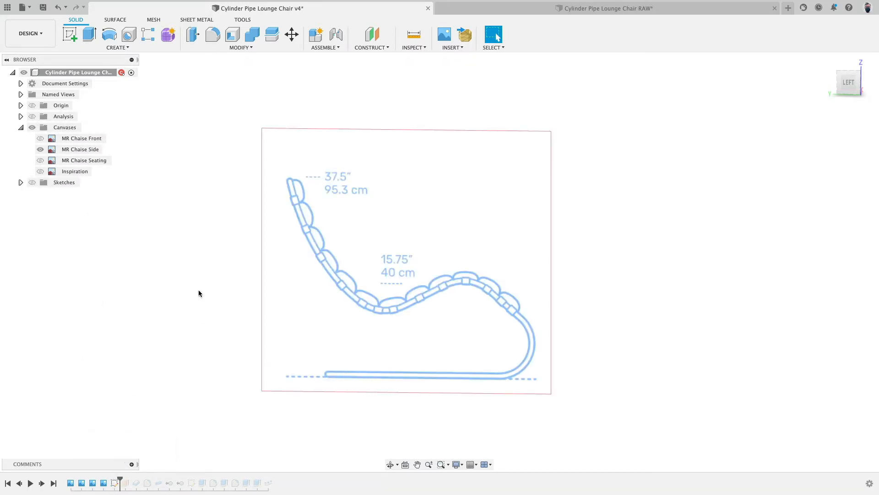
middle_click_drag(199, 293, 165, 291, "shift")
left_click(32, 183)
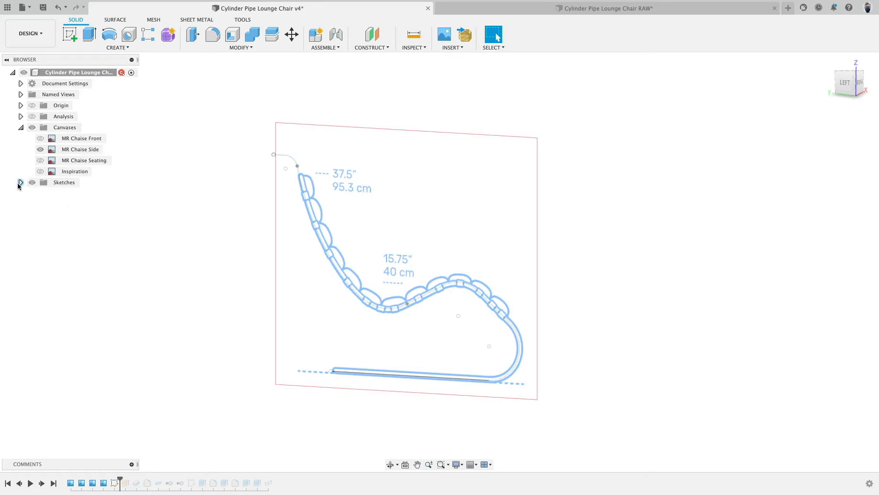
left_click(20, 182)
Step: Hide the canvases and open the Pipe sketch for editing
left_click(32, 127)
left_click(54, 195)
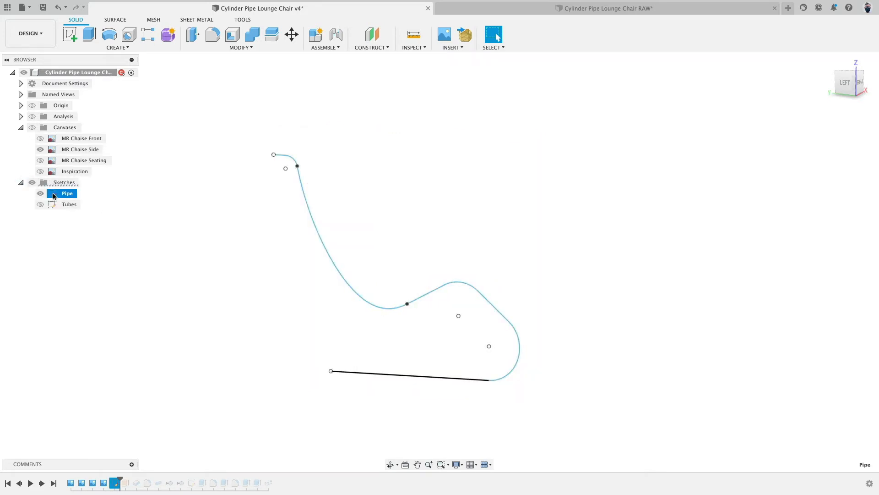
double_click(54, 194)
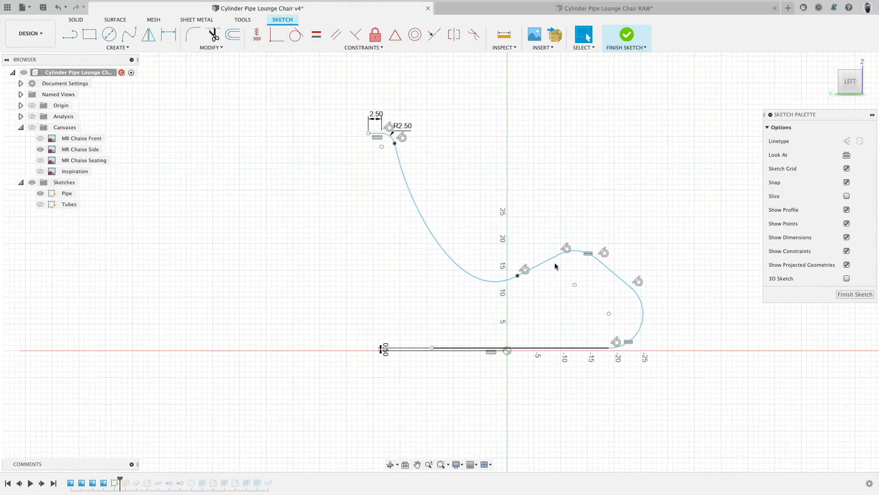
Step: Examine the straight lines, tangent arcs and fit point spline of the Pipe sketch, and finish the sketch
left_click(550, 259)
left_click(613, 273, "shift")
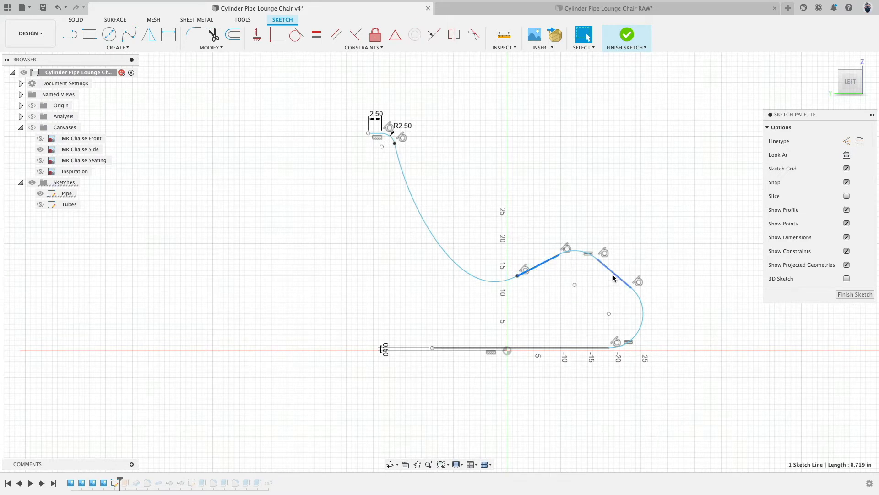
left_click(590, 348, "shift")
left_click(578, 251)
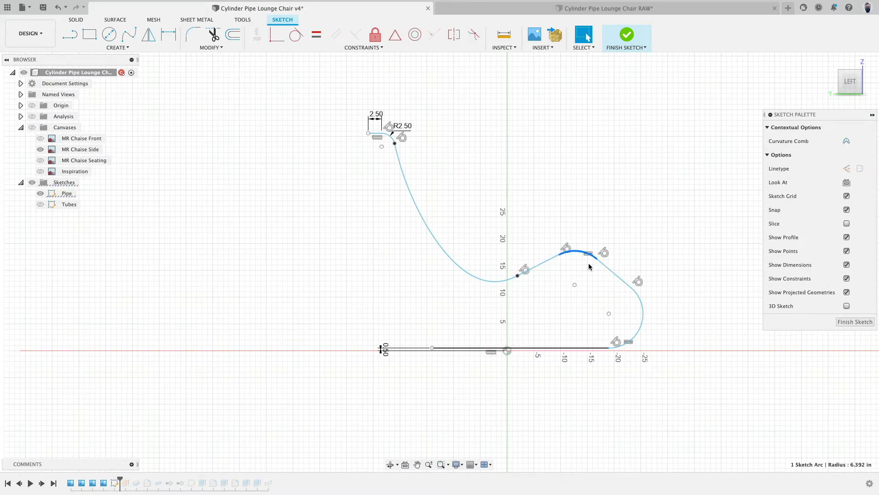
left_click(639, 305)
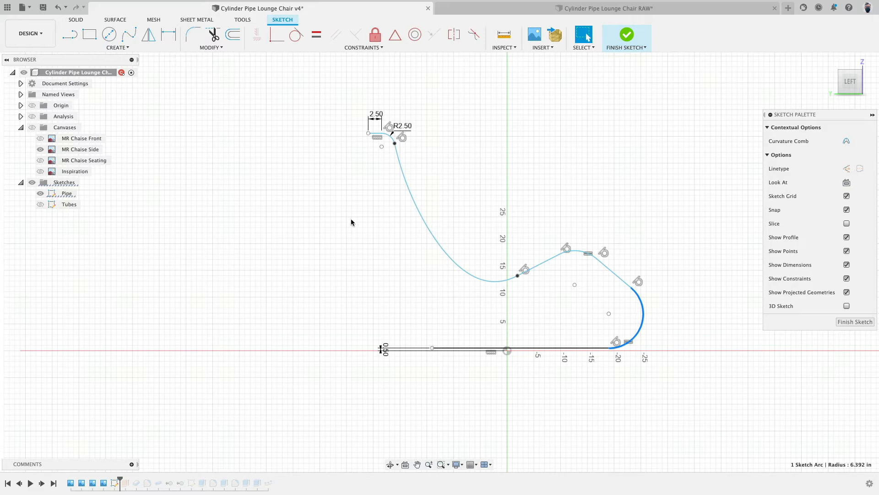
left_click(424, 220)
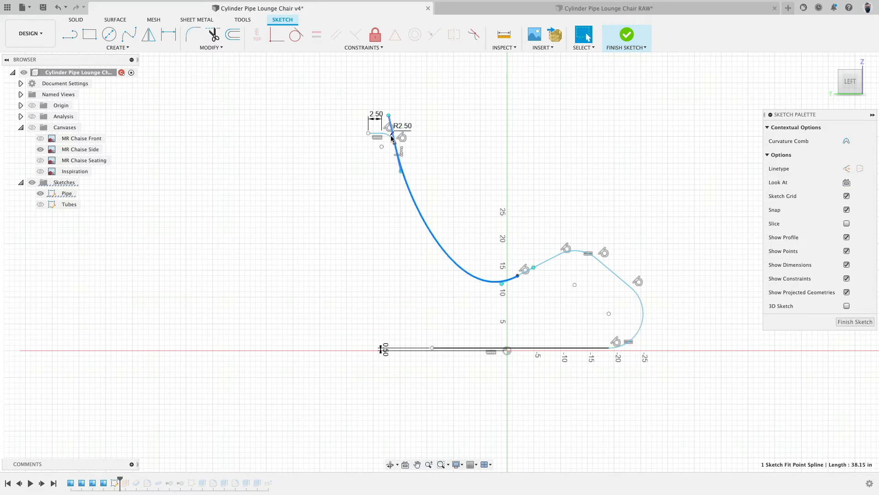
left_click(553, 255, "shift")
left_click(627, 35)
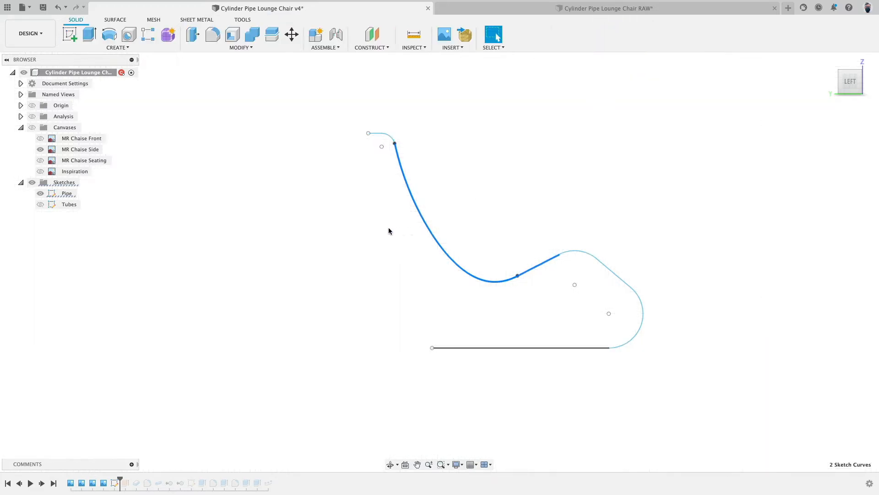
Step: Roll the design history forward past the surface extrusion of the Pipe profile and view it from the front
middle_click_drag(386, 230, 321, 275, "shift")
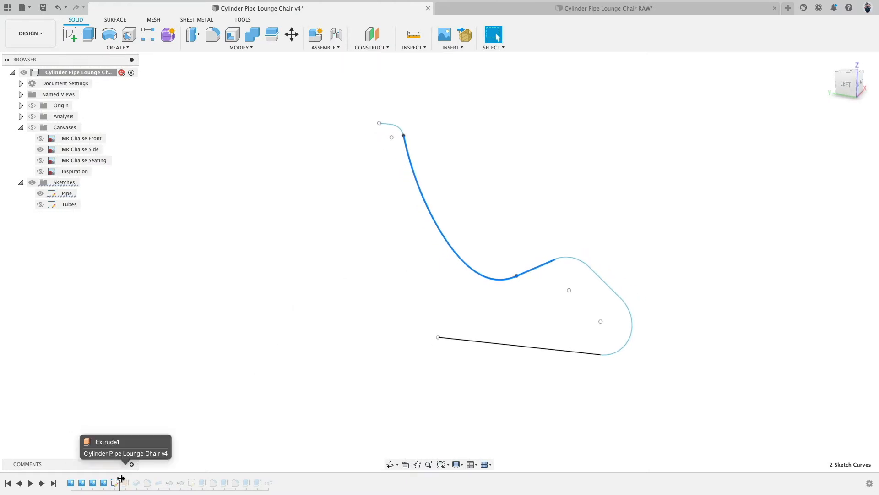
left_click_drag(120, 480, 131, 480)
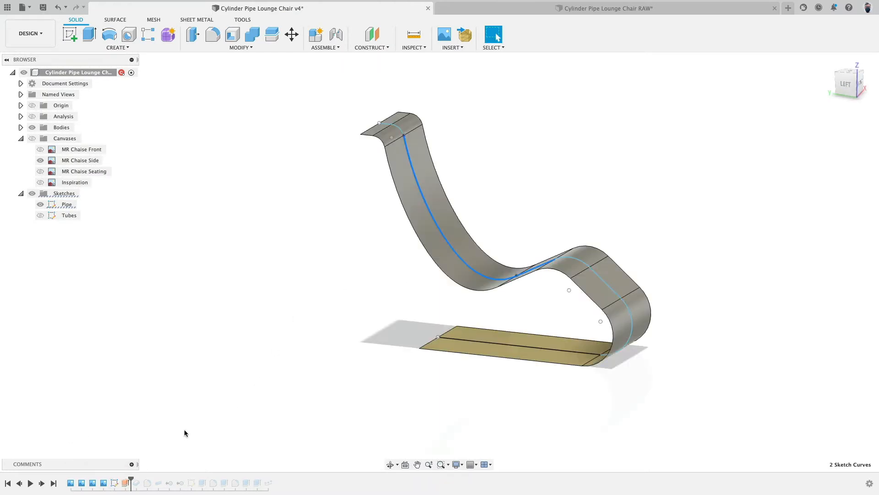
middle_click_drag(228, 384, 178, 376, "shift")
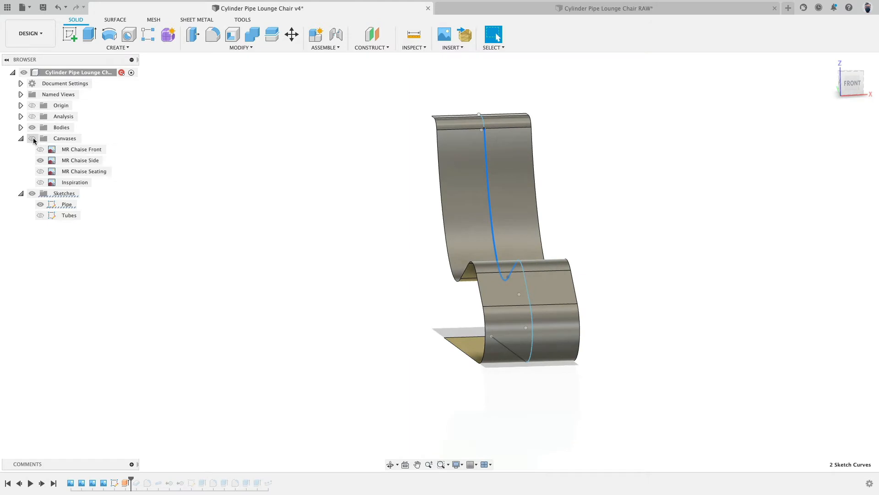
Step: Compare the extruded surface with the MR Chaise Front canvas in place of the side canvas, and hide the canvases
left_click(32, 138)
left_click(41, 160)
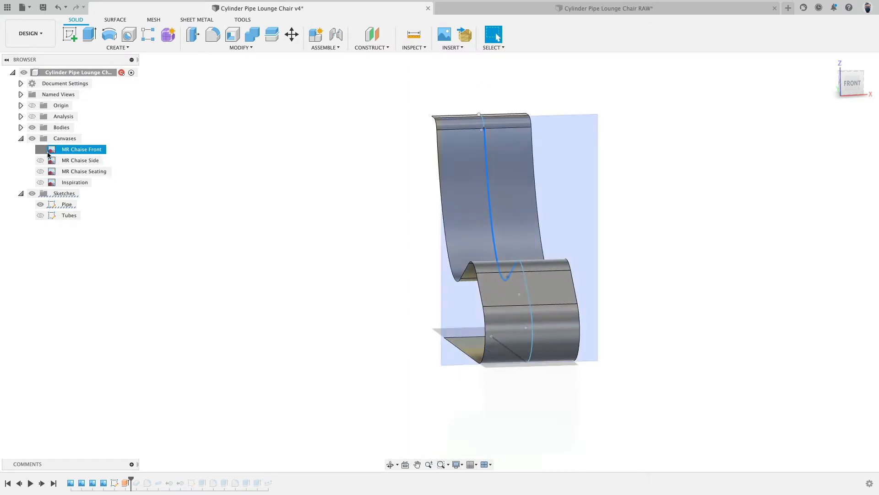
left_click(47, 152)
middle_click_drag(202, 215, 228, 226, "shift")
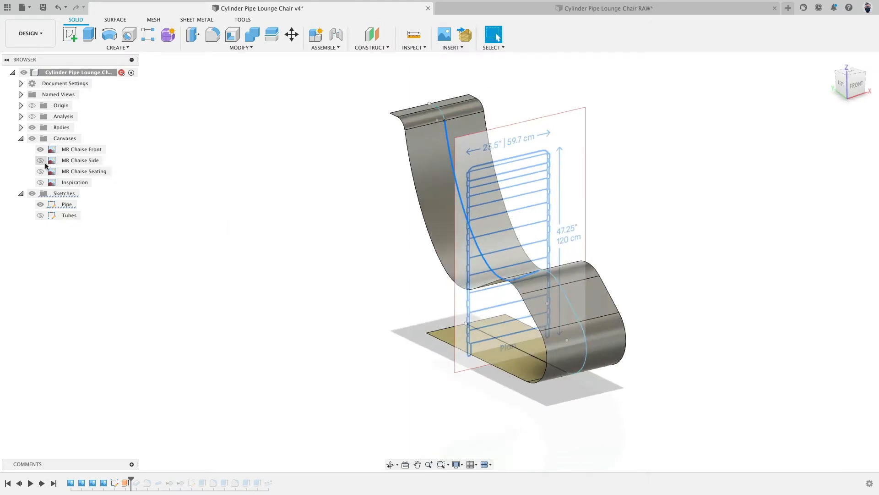
left_click(32, 139)
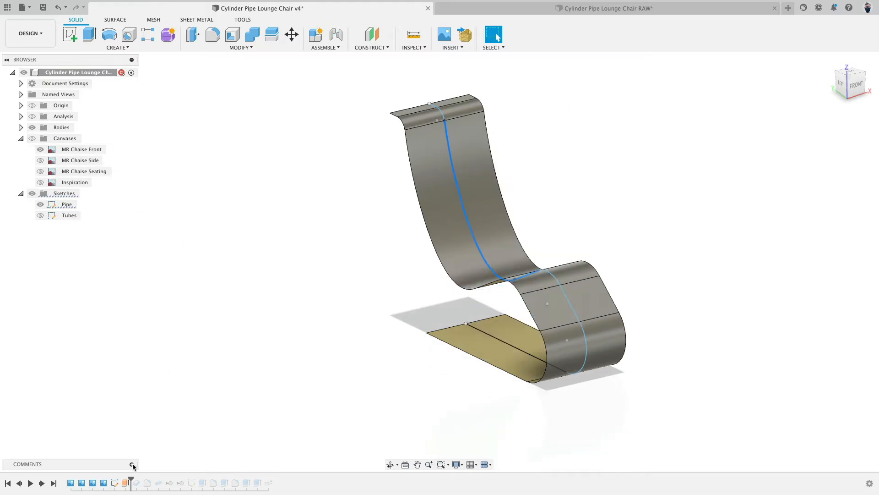
Step: Roll the design history forward past the thickening of the surface and the fillet on its end corners
left_click_drag(131, 481, 142, 481)
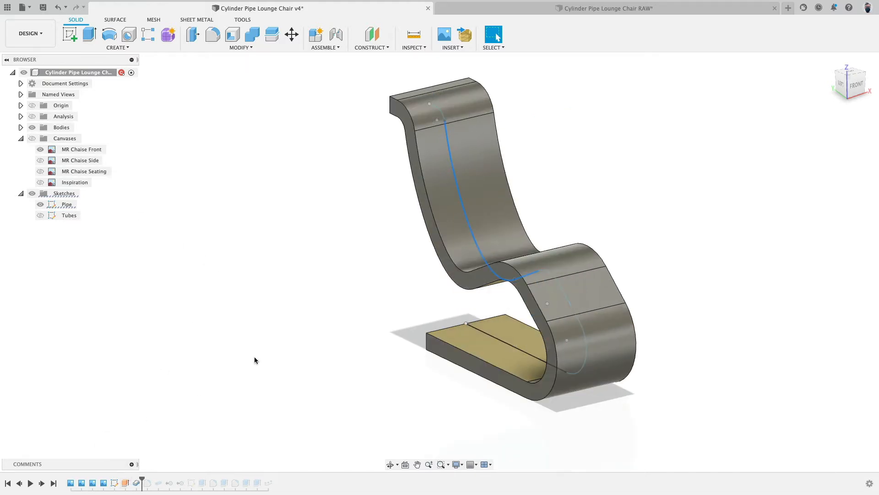
middle_click_drag(255, 360, 312, 320, "shift")
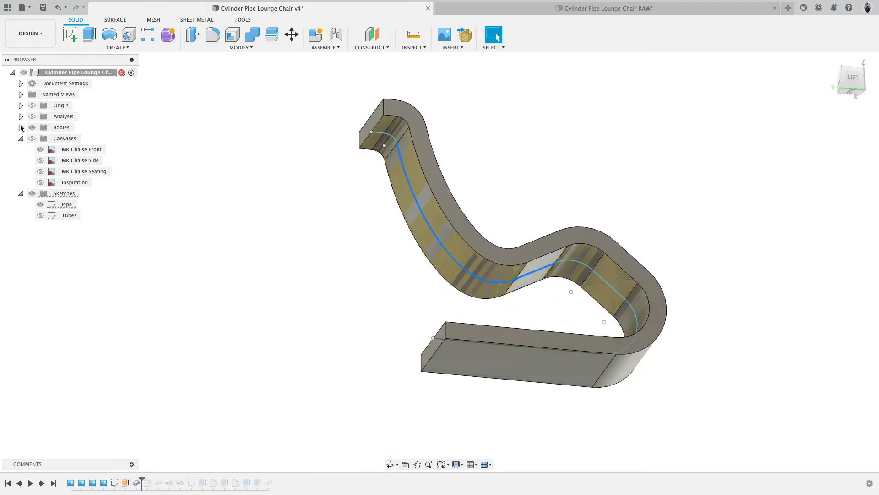
left_click(21, 128)
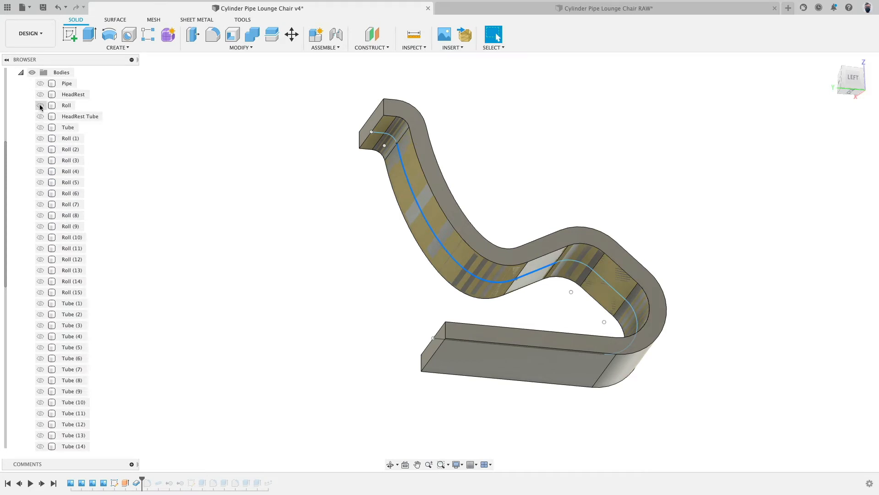
left_click(21, 72)
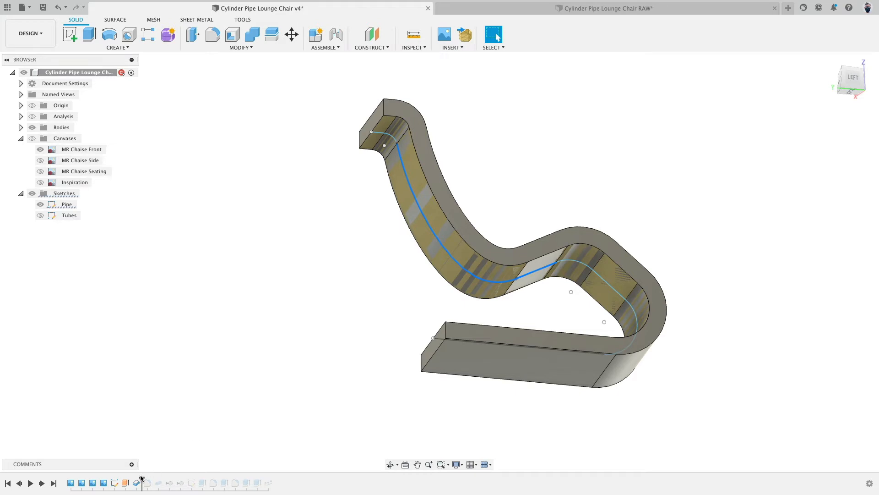
left_click_drag(142, 477, 153, 477)
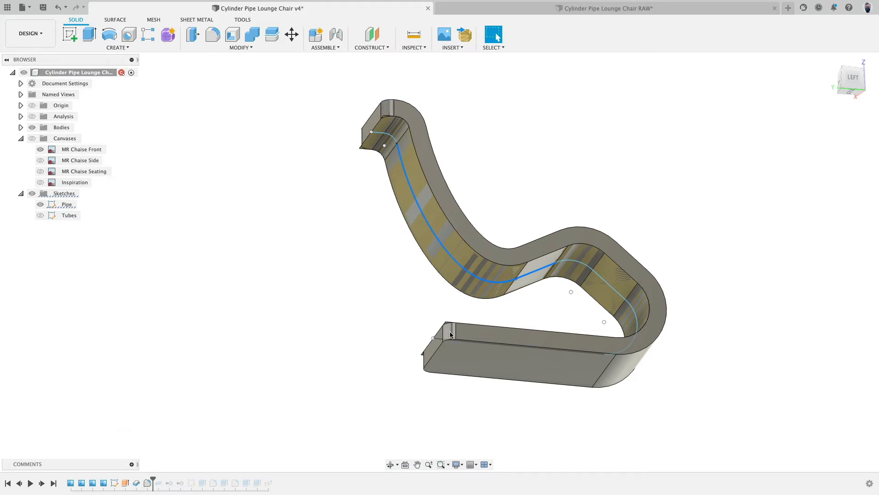
Step: Select the connected edges around the filleted corner at the body's lower end to examine the continuous path
scroll(452, 338, "up", 5)
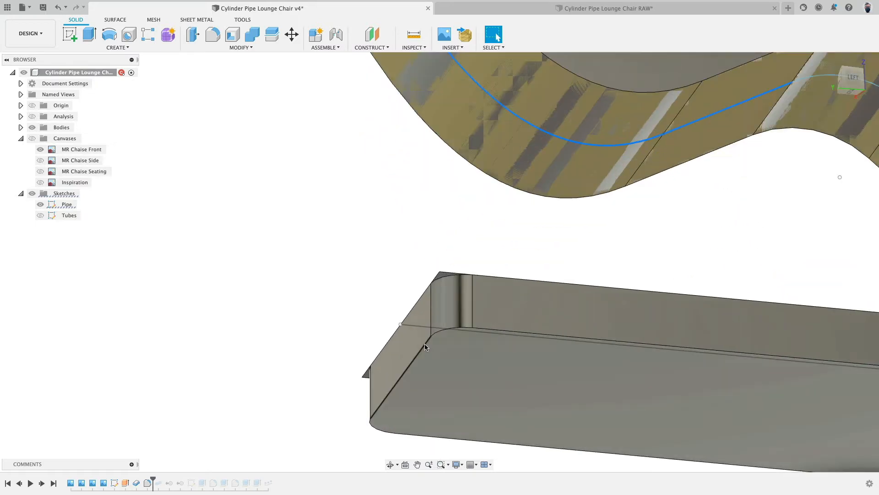
left_click(436, 338)
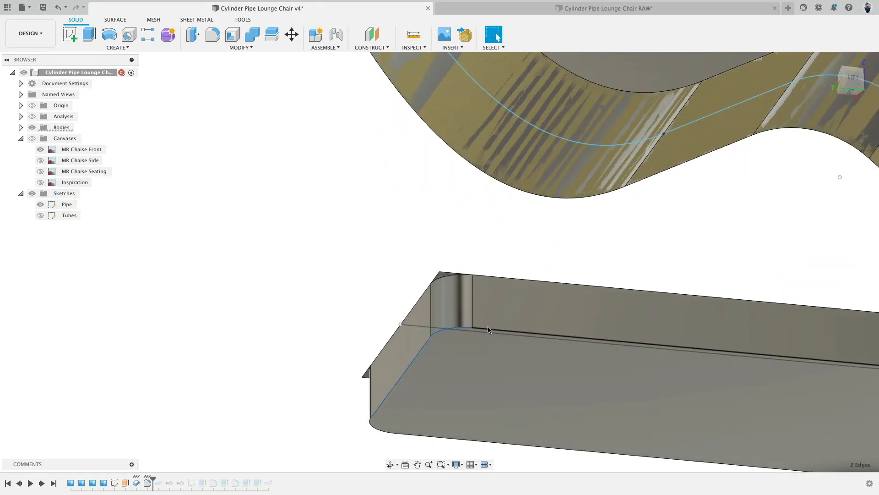
left_click(487, 330, "shift")
scroll(269, 290, "down", 5)
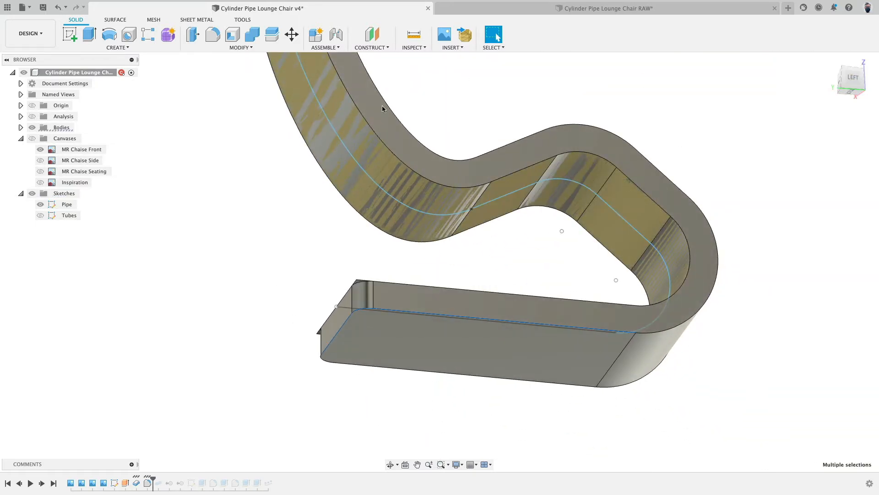
Step: Try a circular Pipe with a 1 in section size along the chained outer edges of the thickened body
left_click(118, 47)
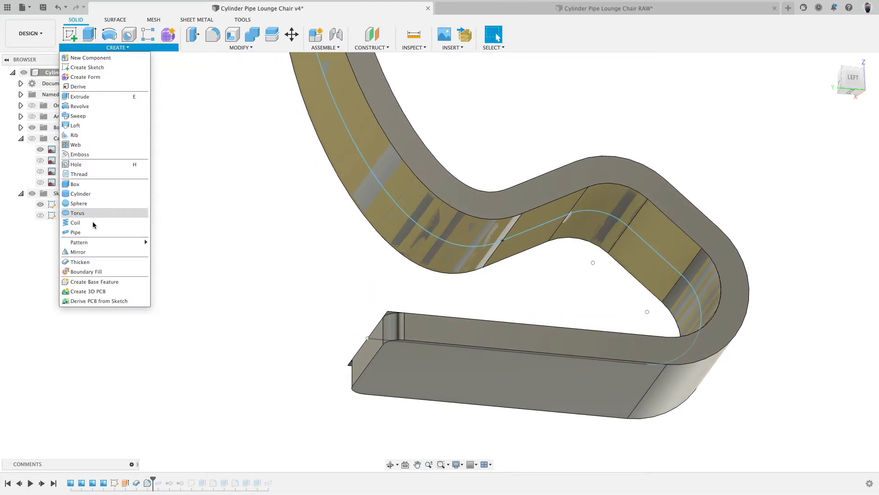
left_click(92, 235)
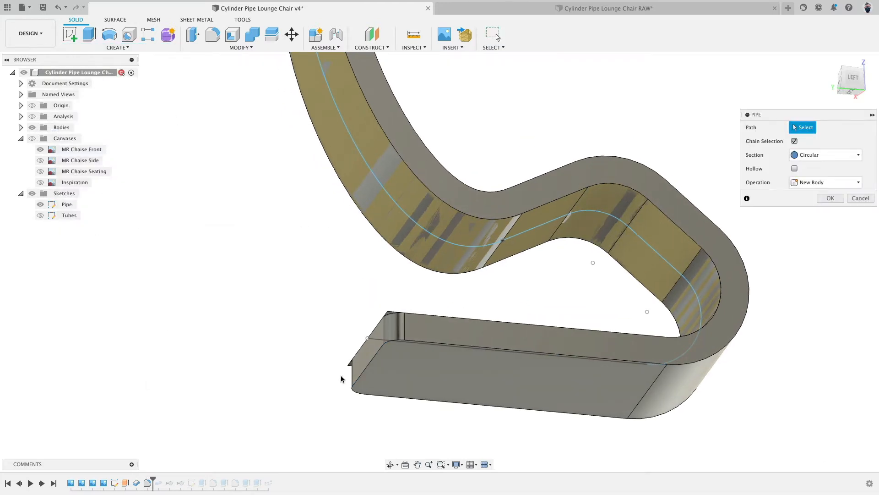
left_click(374, 361)
scroll(245, 323, "down", 3)
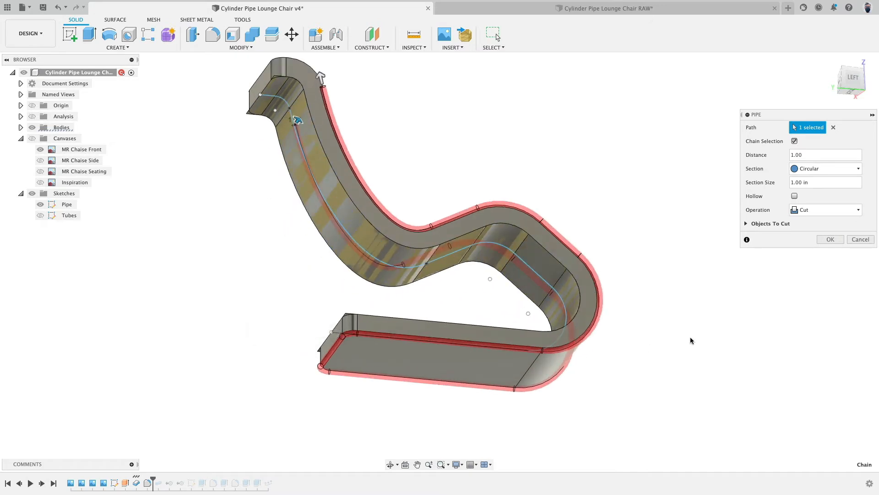
left_click(860, 239)
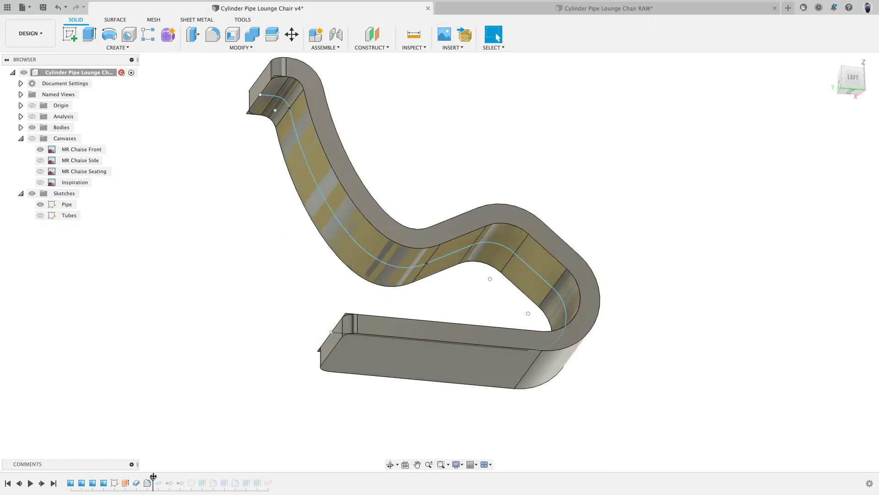
Step: Roll the design history forward past the pipe, the two body removals and the Tubes sketch of concentric circles
left_click_drag(153, 479, 164, 479)
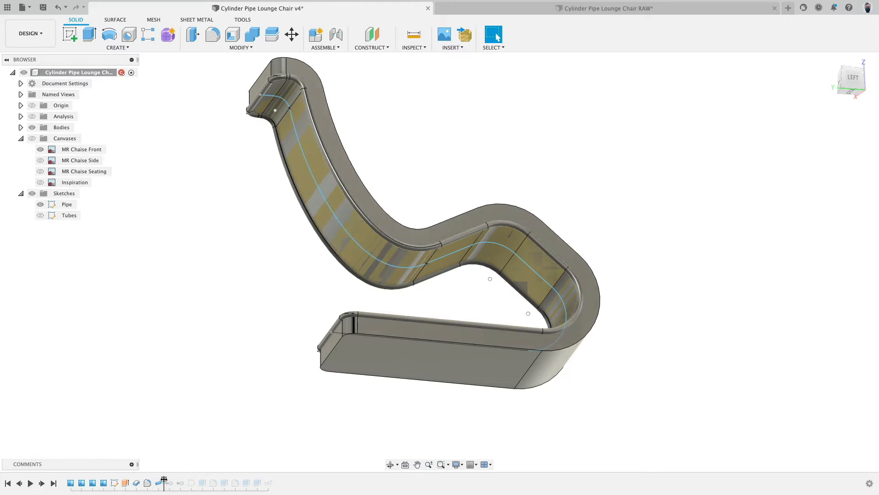
left_click_drag(164, 479, 184, 478)
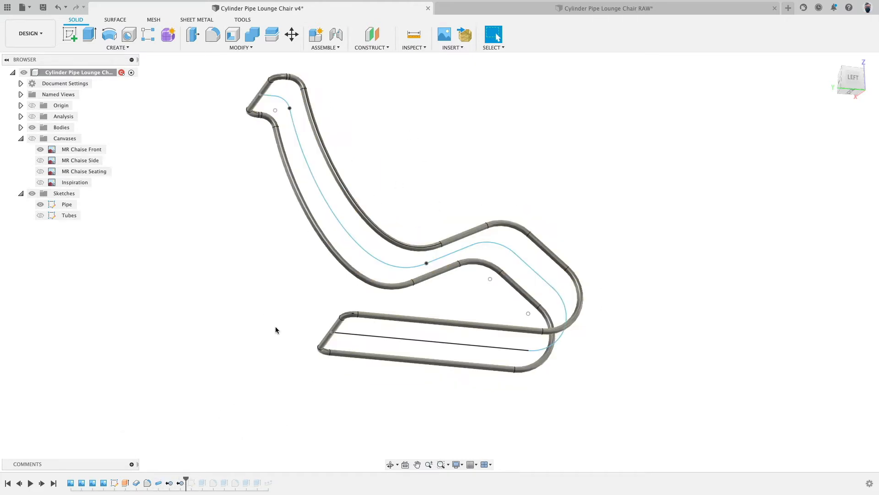
middle_click_drag(274, 329, 203, 403, "shift")
mouse_move(184, 477)
left_mouse_down()
mouse_move(128, 478)
mouse_move(190, 477)
left_mouse_up()
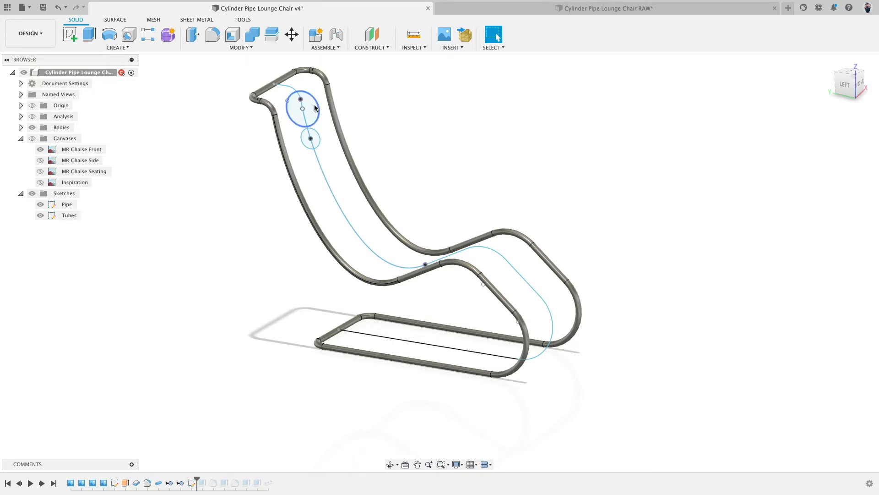
scroll(315, 108, "up", 5)
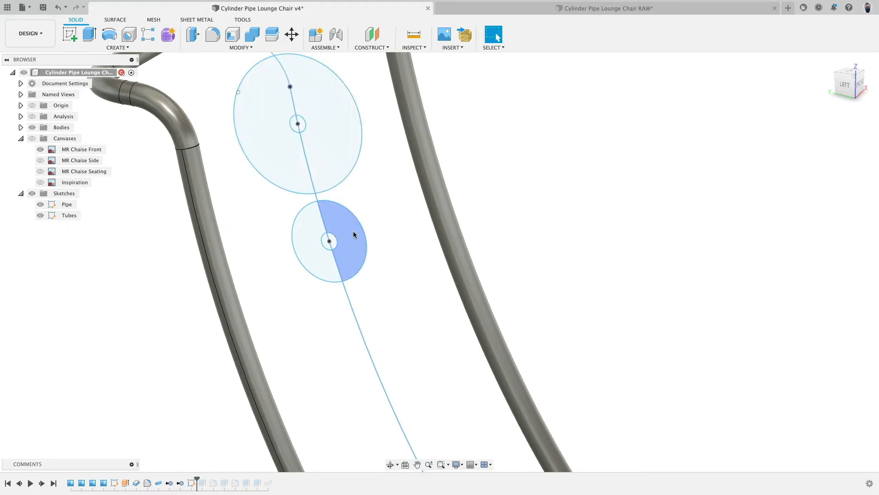
Step: Roll the design history forward past the extrusions of the large and small cylinders and their end fillets
left_click_drag(195, 479, 229, 479)
left_click(235, 482)
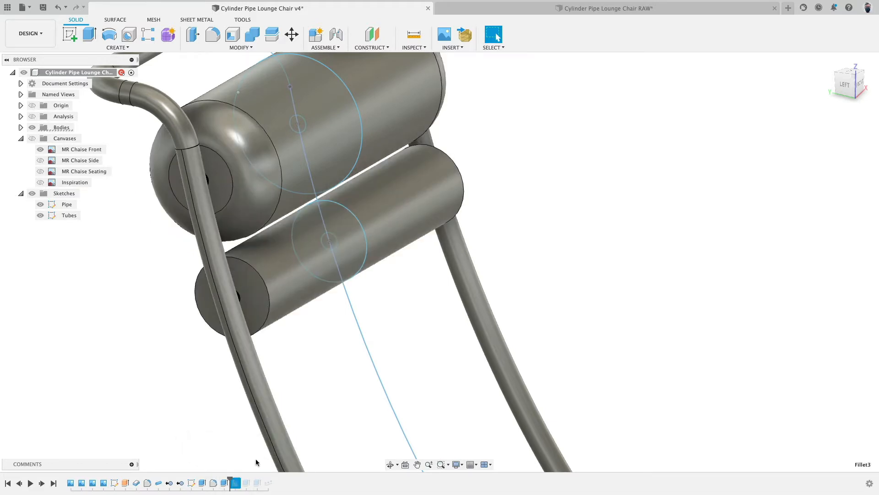
scroll(244, 273, "up", 5)
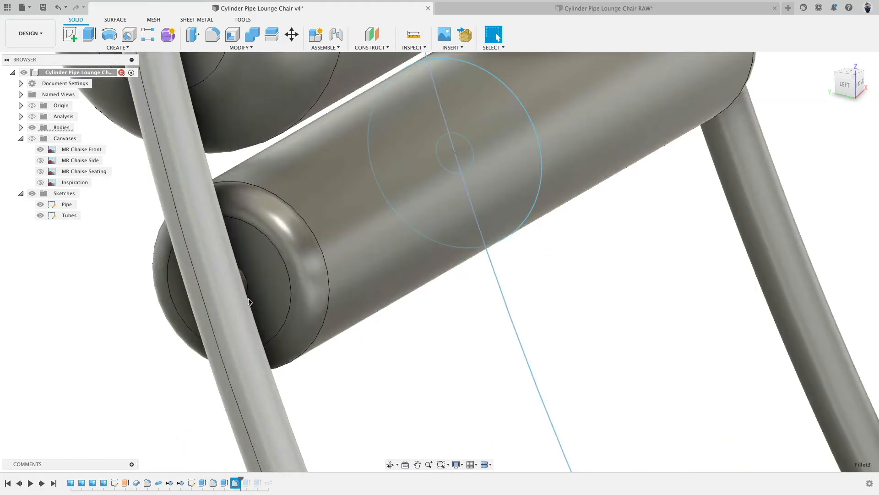
scroll(243, 273, "down", 5)
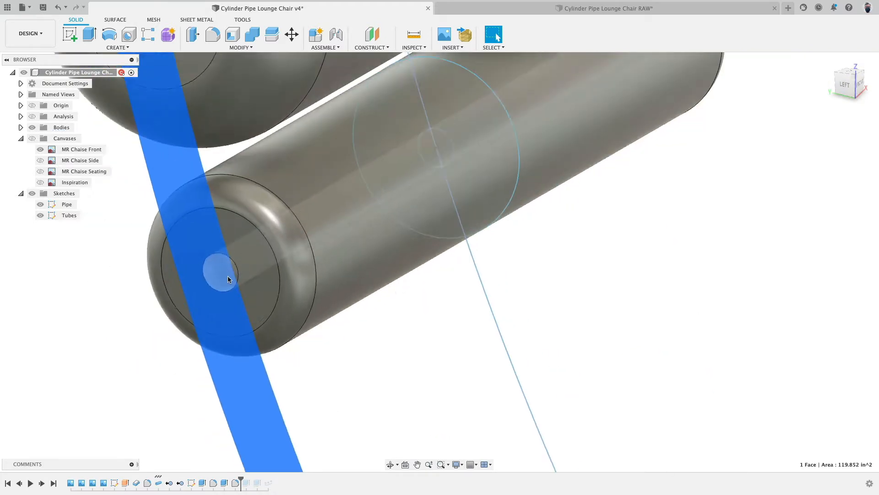
middle_click_drag(289, 354, 277, 448, "shift")
Step: Roll the design history past the two rod extrusions, and hide the cylinders to inspect the rods inside them
left_click_drag(241, 482, 262, 481)
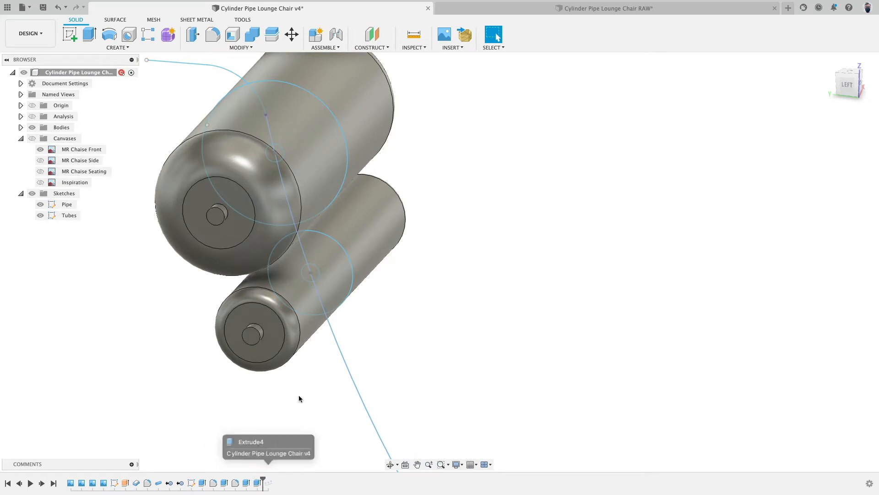
left_click(367, 225)
key("v")
left_click(371, 146)
key("v")
left_click(490, 196)
middle_click_drag(490, 196, 479, 284, "shift")
scroll(479, 284, "down", 4)
scroll(399, 263, "up", 2)
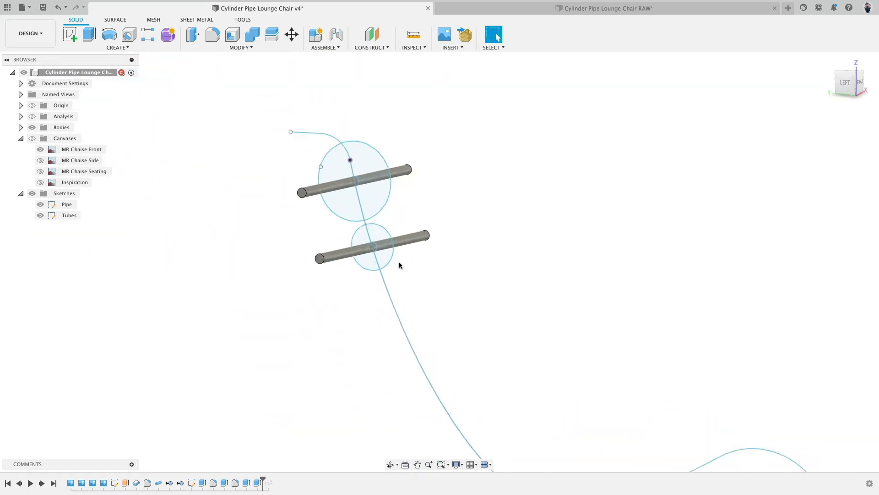
Step: Undo the hiding of the cylinder bodies and the last roll of the design history
key("super+z")
key("super+z")
key("super+z")
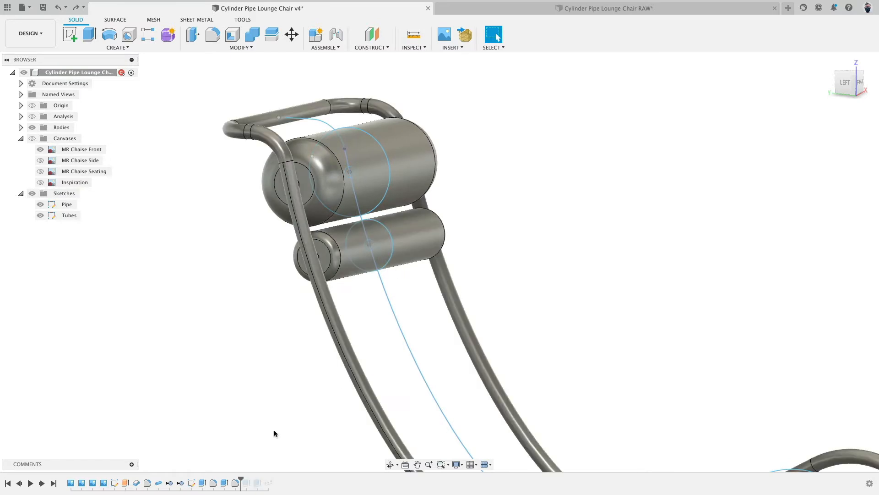
Step: Roll the design history forward past the path pattern of the small cylinder, and open that feature for editing
left_click_drag(242, 484, 271, 484)
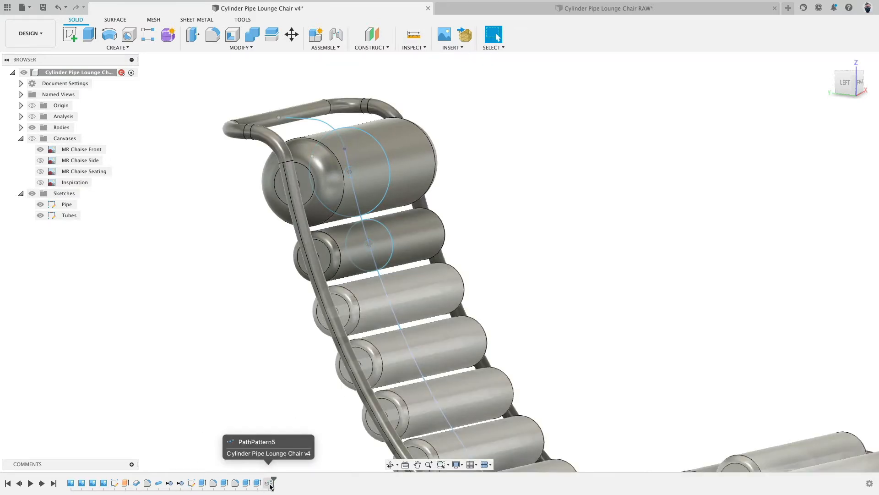
right_click(269, 482)
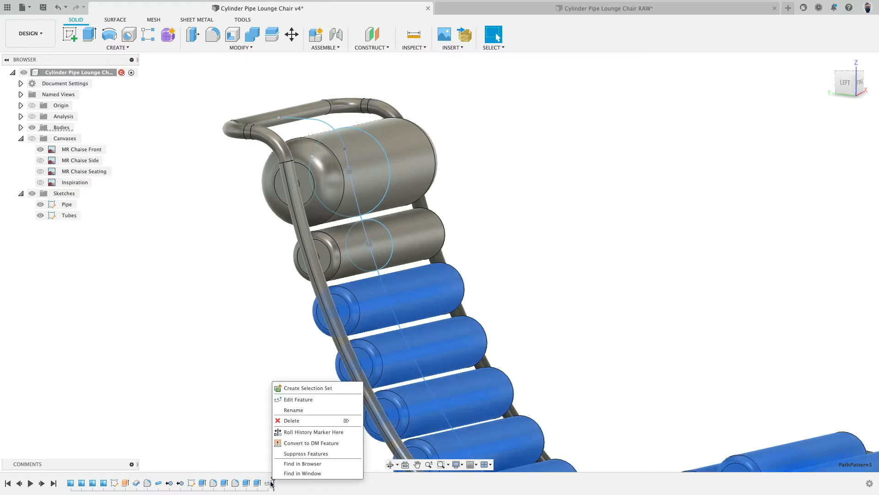
left_click(289, 396)
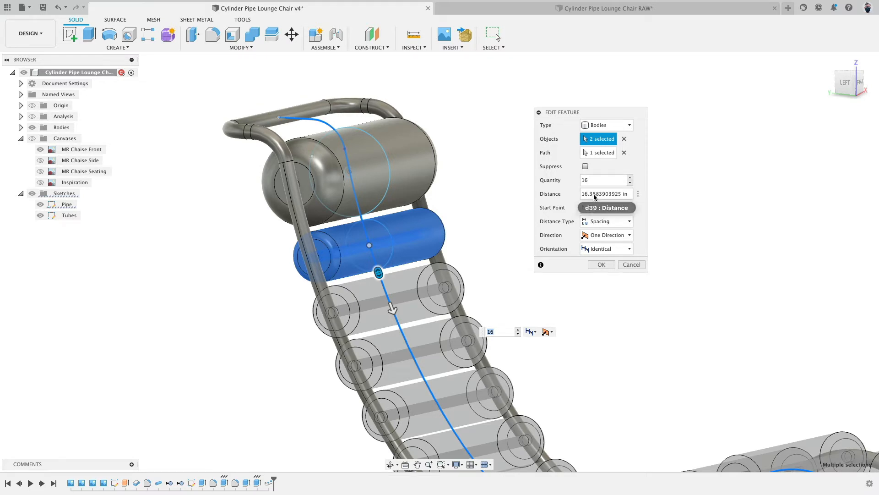
Step: Set the path pattern's spacing distance to 16.366 in
left_click_drag(392, 308, 395, 317)
scroll(466, 237, "down", 4)
scroll(466, 237, "down", 3)
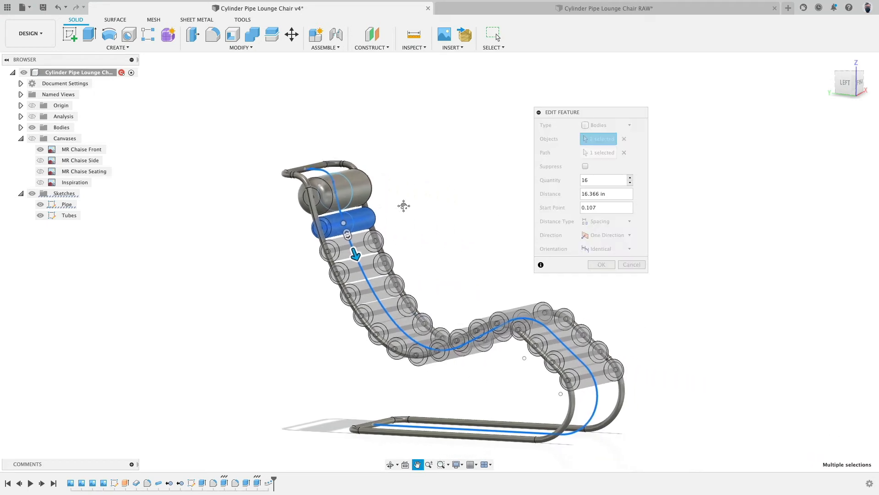
Step: Try cylinder quantities of 13 and 18 in the path pattern, and close the feature edit
left_click(630, 182)
left_click(631, 182)
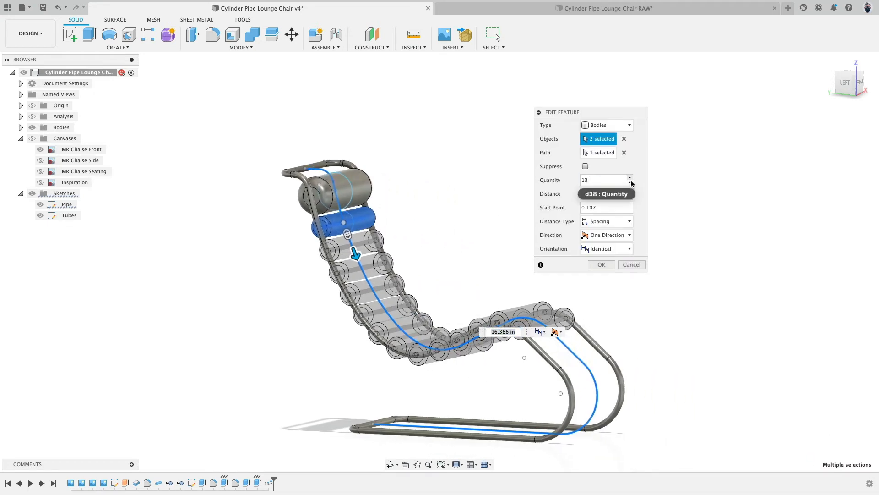
left_click(630, 178)
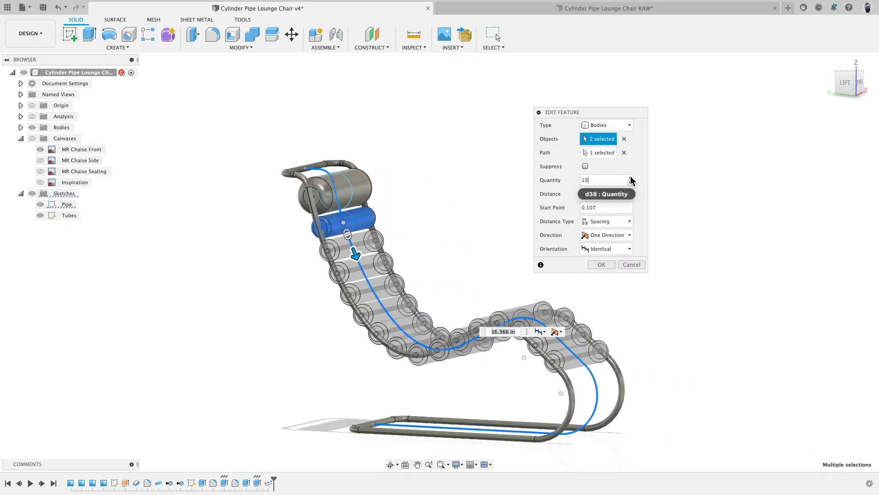
left_click(630, 178)
left_click(631, 177)
left_click(631, 178)
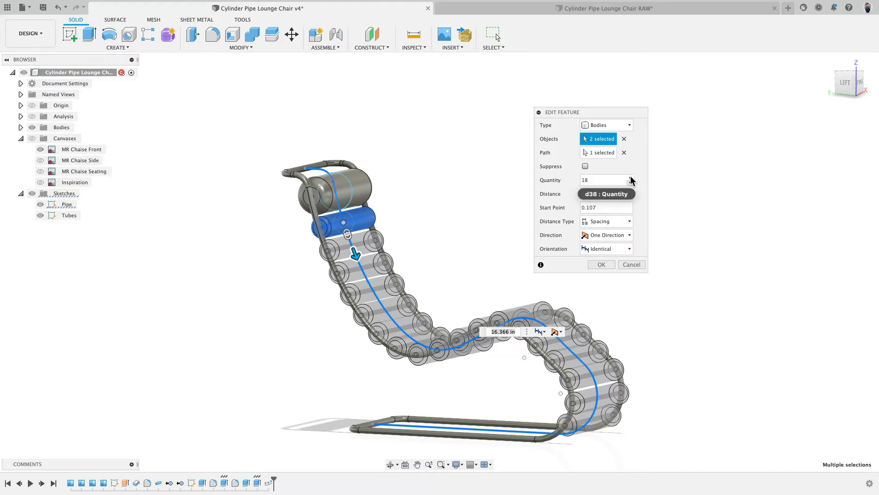
left_click(602, 265)
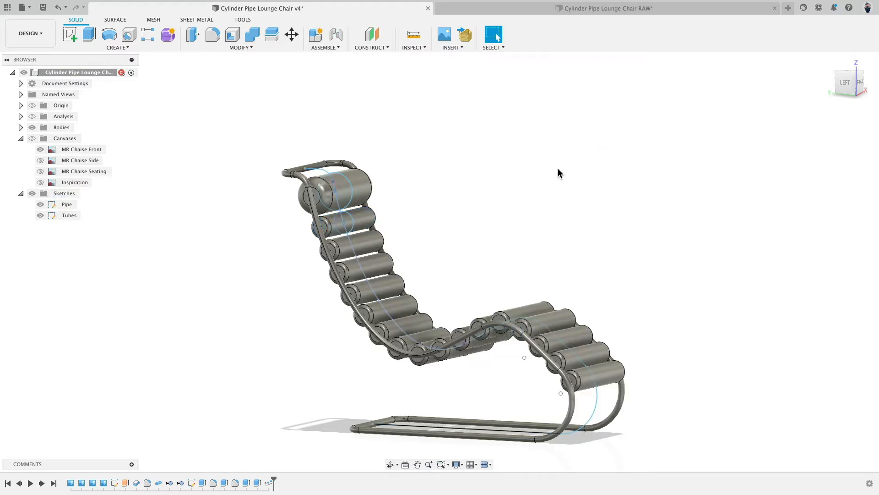
Step: Switch to the Cylinder Pipe Lounge Chair RAW document and start a sketch on the plane of the side canvas
left_click(626, 13)
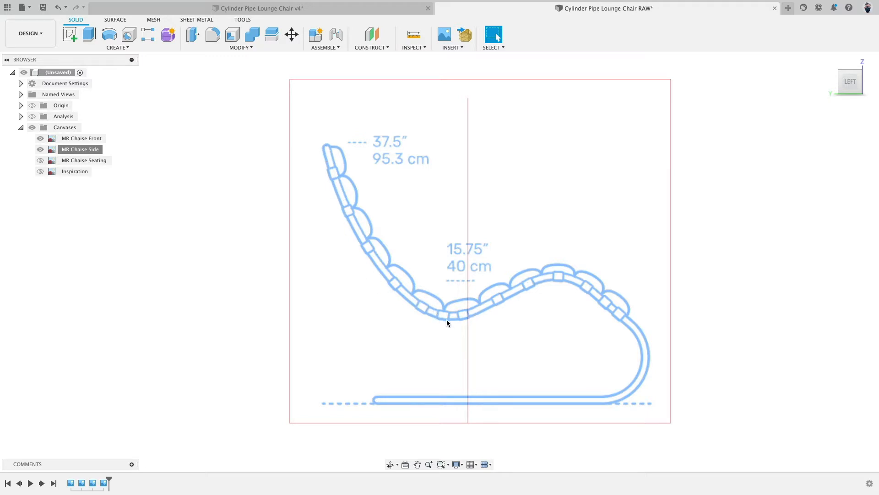
left_click(70, 35)
left_click(417, 369)
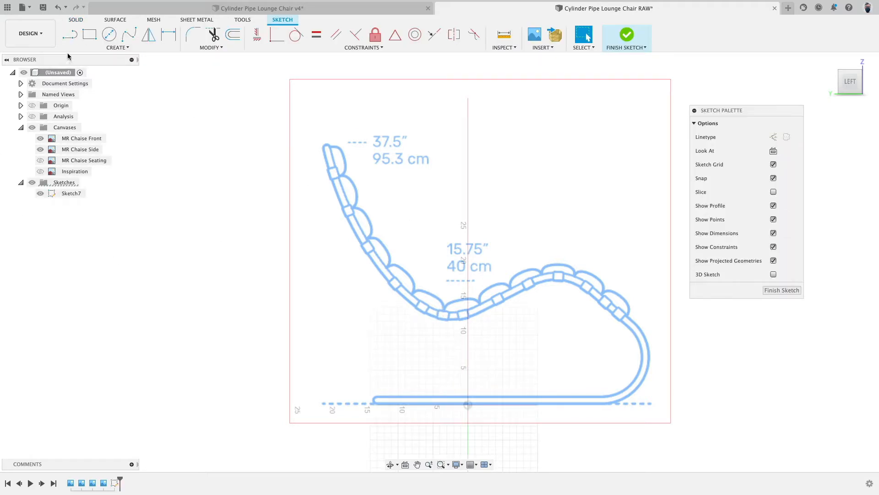
Step: Sketch three connected lines over the chair's base, sloping front and seat rise on the side canvas, and finish the sketch
left_click(372, 401)
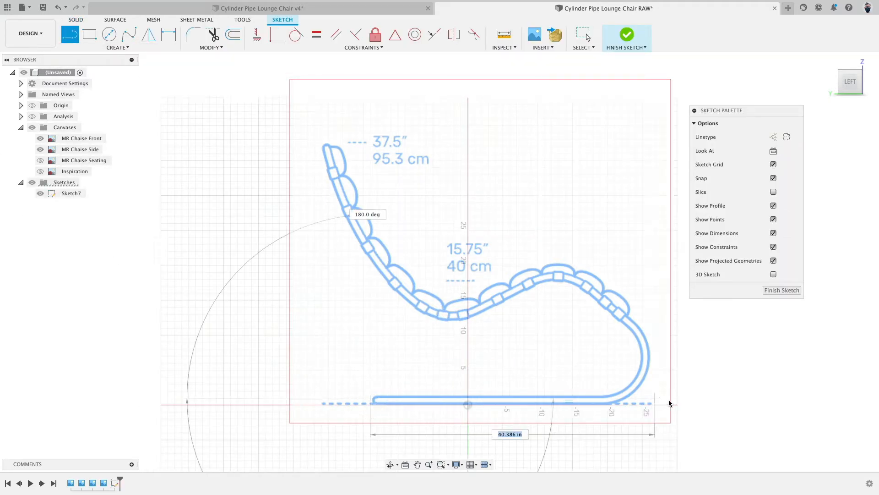
left_click(692, 397)
left_click(566, 265)
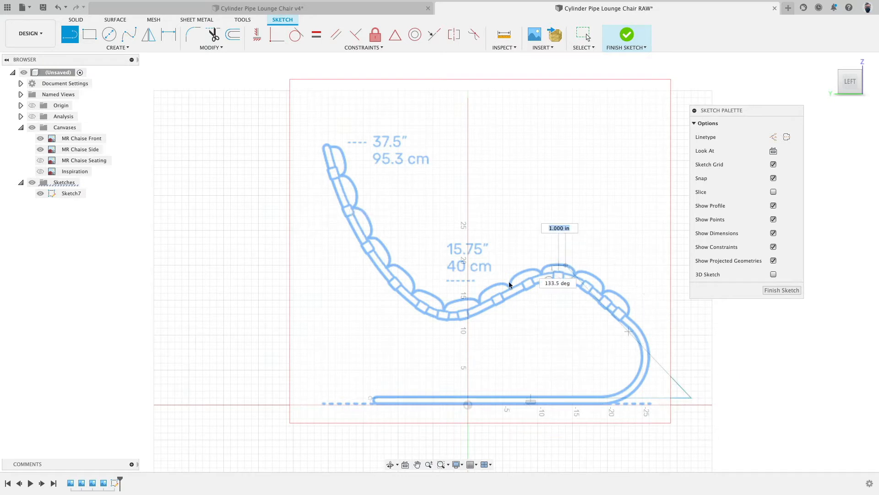
double_click(467, 315)
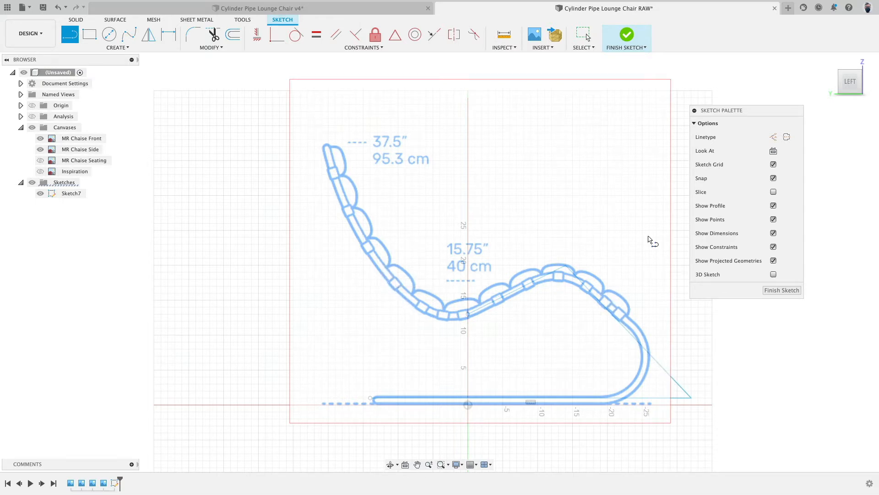
left_click(623, 36)
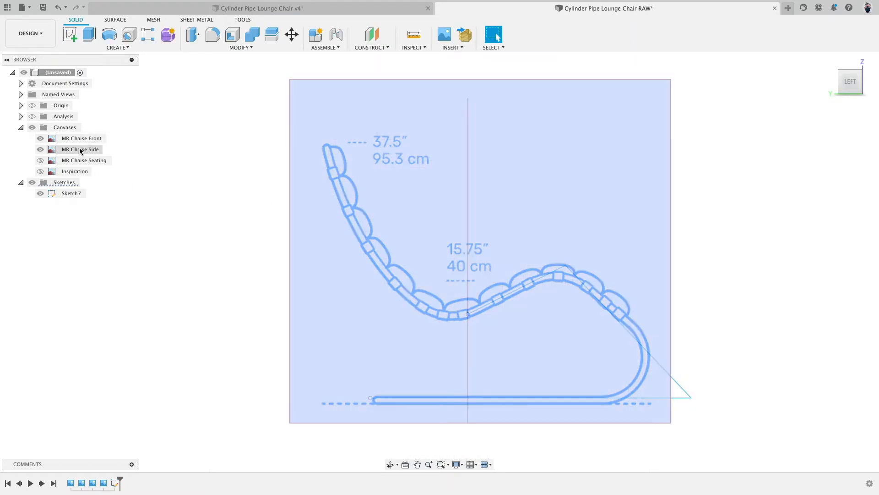
Step: Set the opacity of the MR Chaise Side canvas to 19
right_click(80, 150)
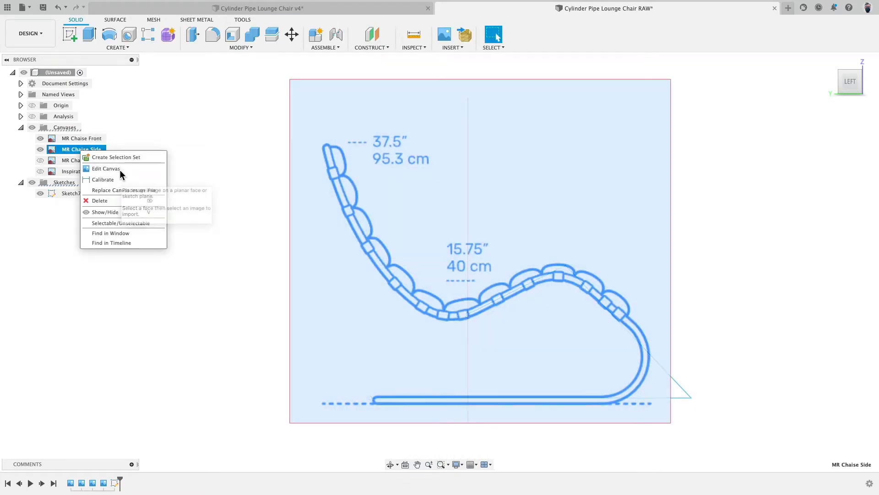
left_click(106, 169)
left_click_drag(608, 182, 594, 182)
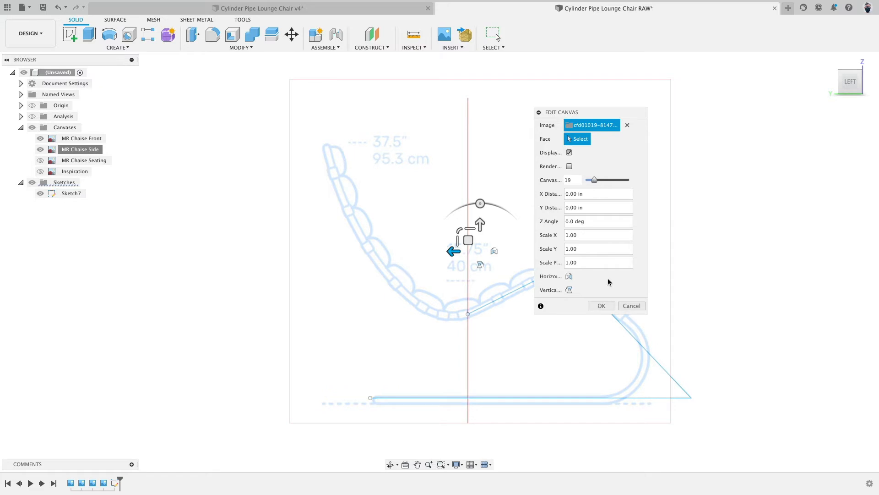
left_click(601, 306)
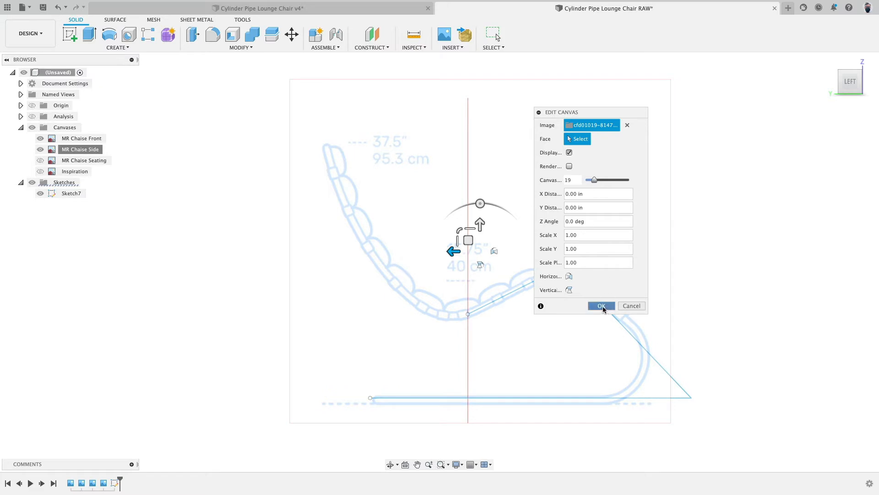
Step: Reopen the chair profile sketch and dimension the base line 0.5 in above the origin
right_click(114, 484)
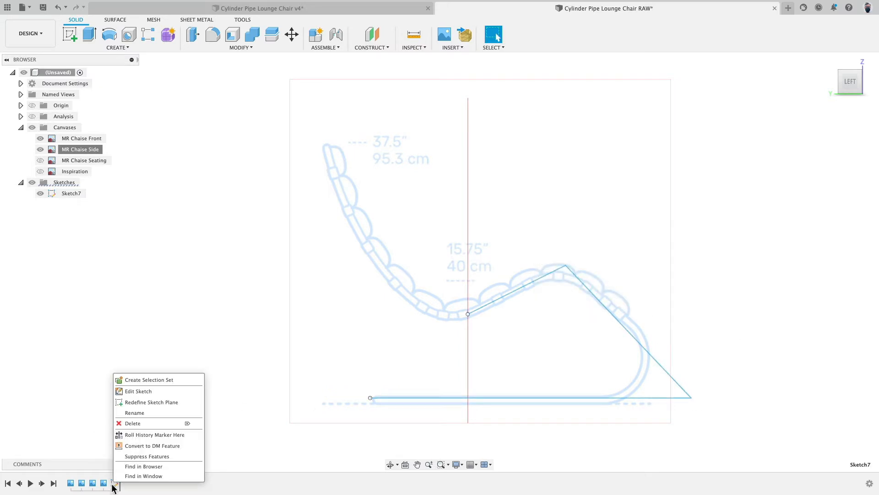
left_click(148, 392)
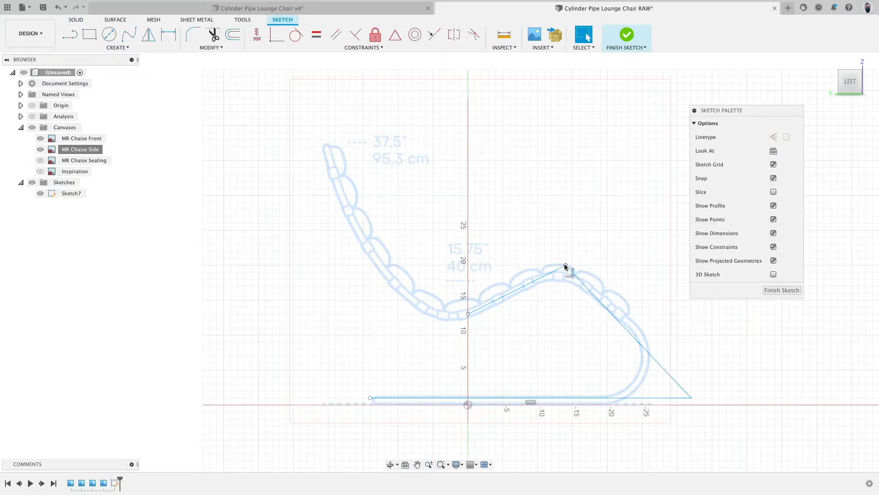
left_click(384, 401)
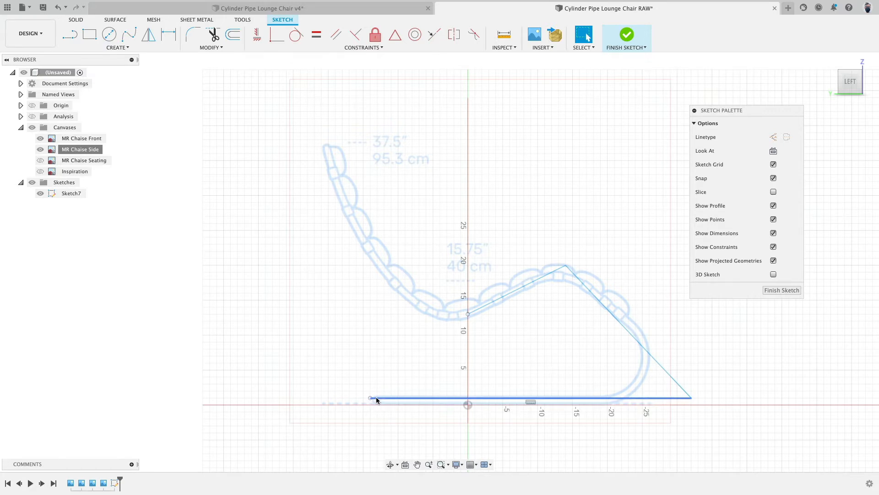
left_click(117, 47)
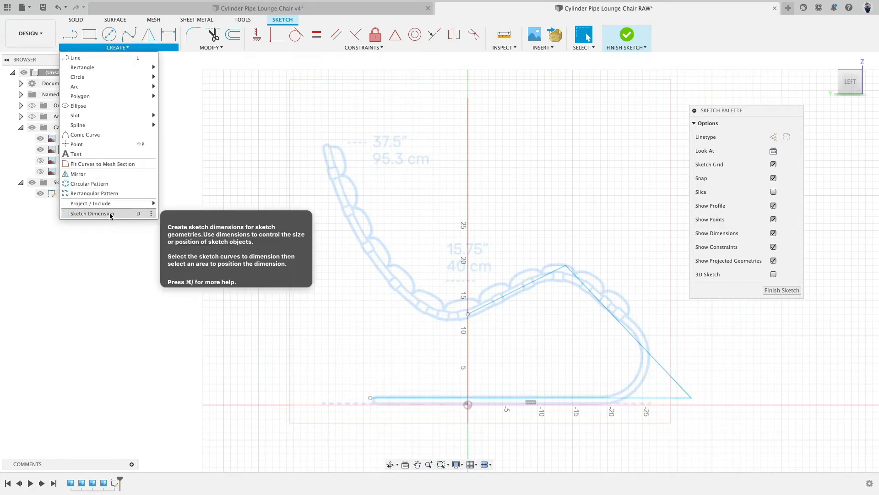
left_click(91, 214)
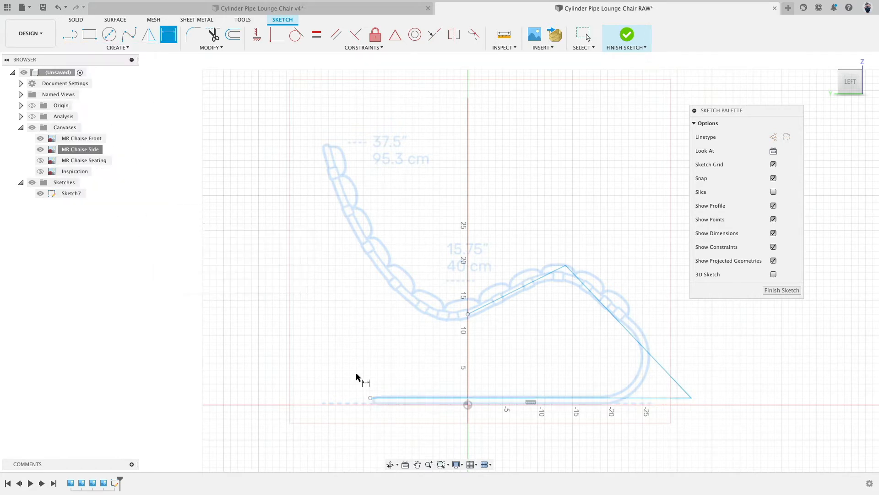
left_click(468, 405)
left_click(334, 398)
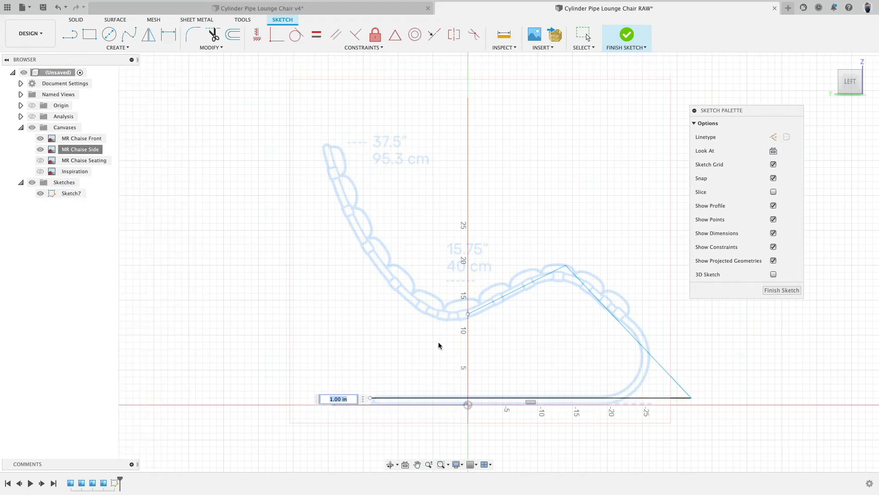
type(".5")
key("Return")
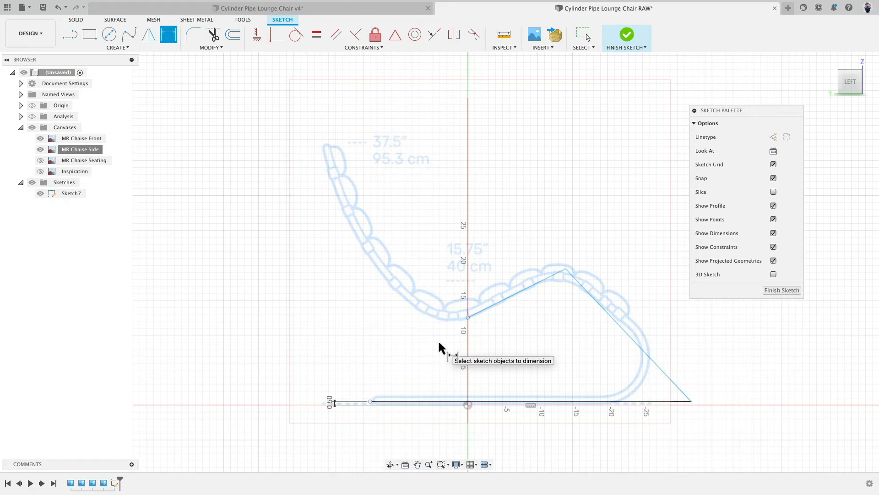
Step: Set the base line's height dimension to 0.75 in and leave the dimension command
double_click(330, 403)
type(".")
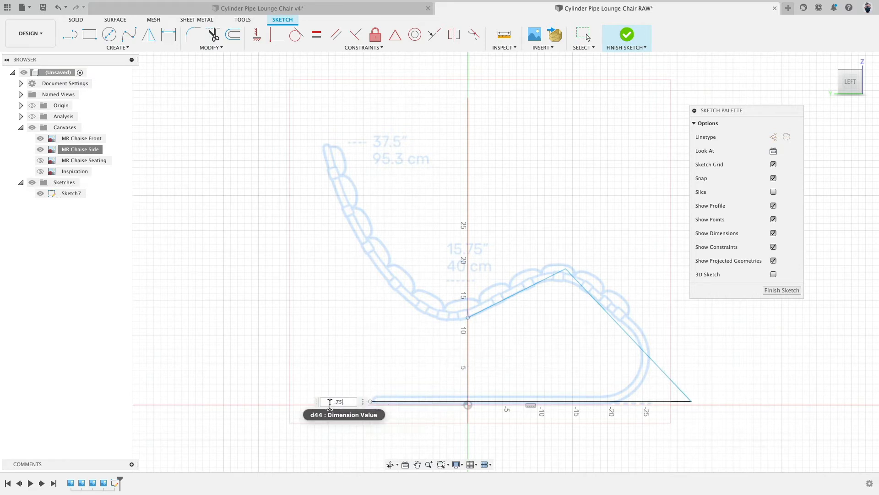
type("75")
key("Return")
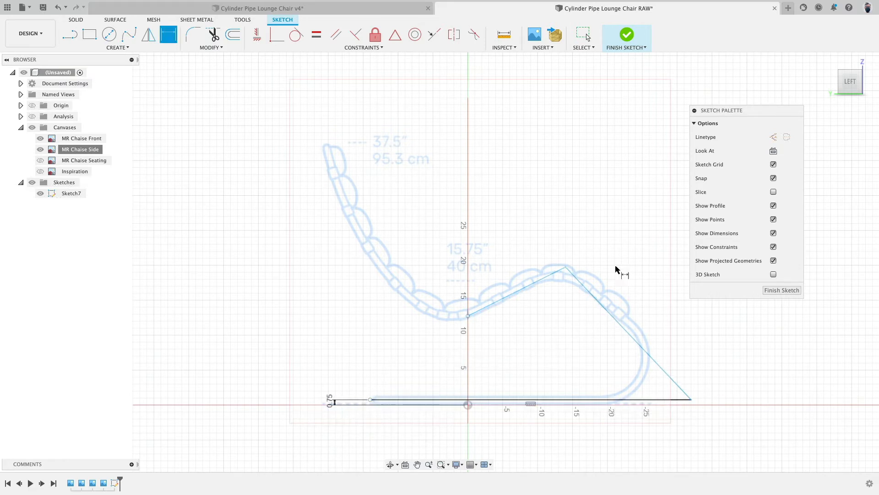
key("Escape")
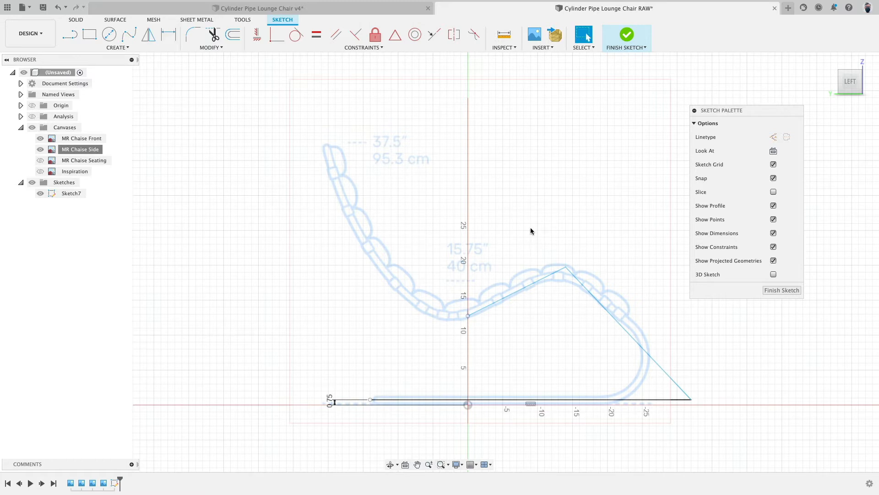
Step: Stretch the base line's front corner outward to about Y -35 in and adjust the peak point joining the two sloping lines
left_click(691, 400)
left_click_drag(691, 401, 711, 405)
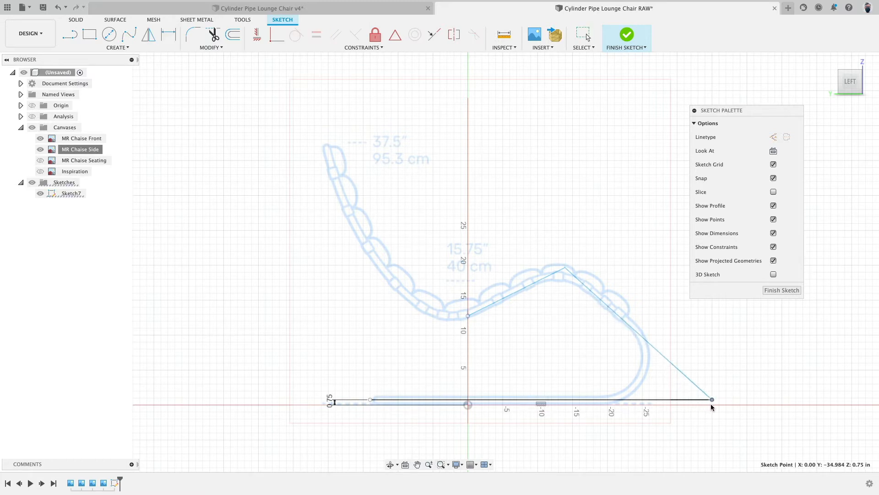
left_click(566, 266)
left_click(512, 294)
left_click(590, 292, "shift")
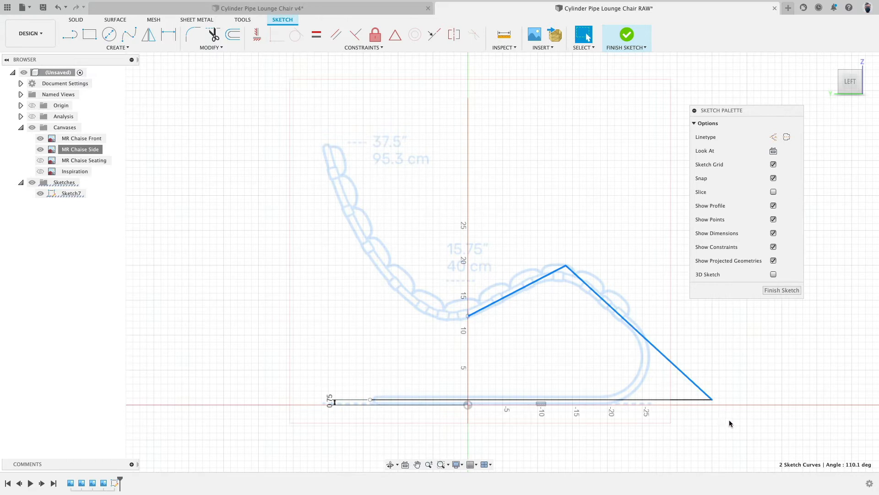
Step: Fine-tune with Move/Copy: front corner about -0.72 in and again -0.53 in in X, peak point about 0.59 in X and -0.07 in Y
left_click(711, 399)
key("m")
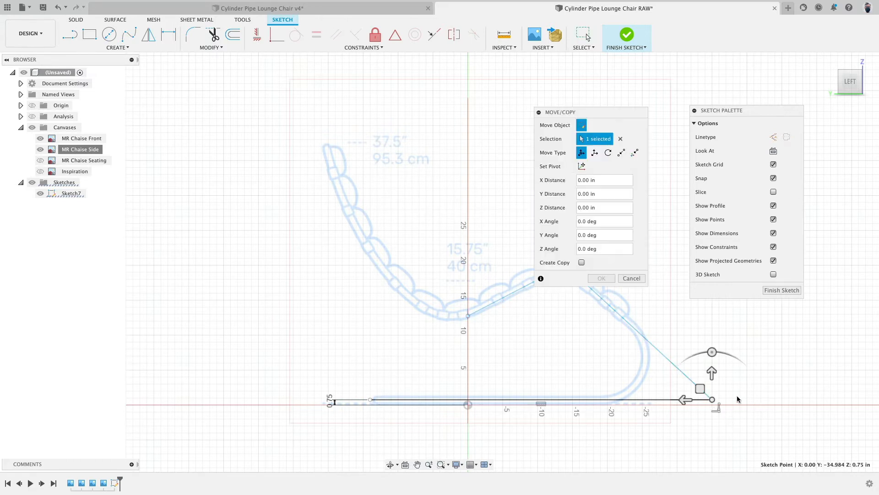
left_click_drag(684, 399, 688, 399)
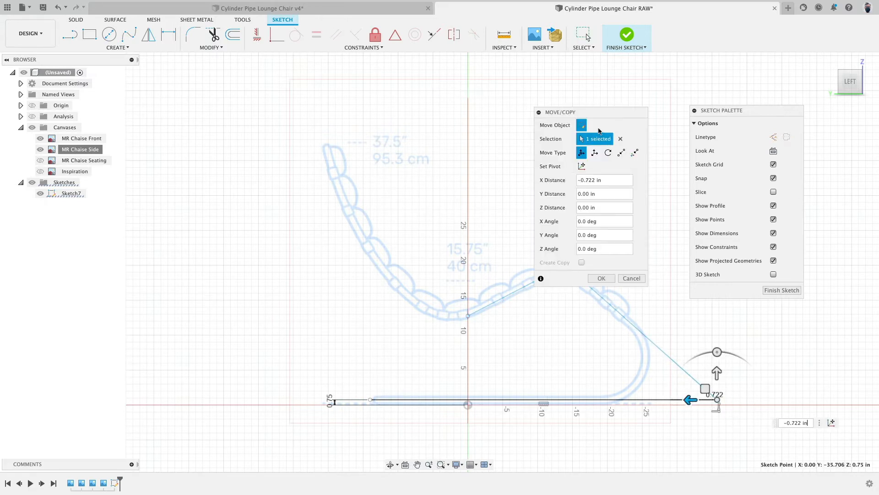
left_click_drag(577, 117, 251, 190)
left_click(564, 266)
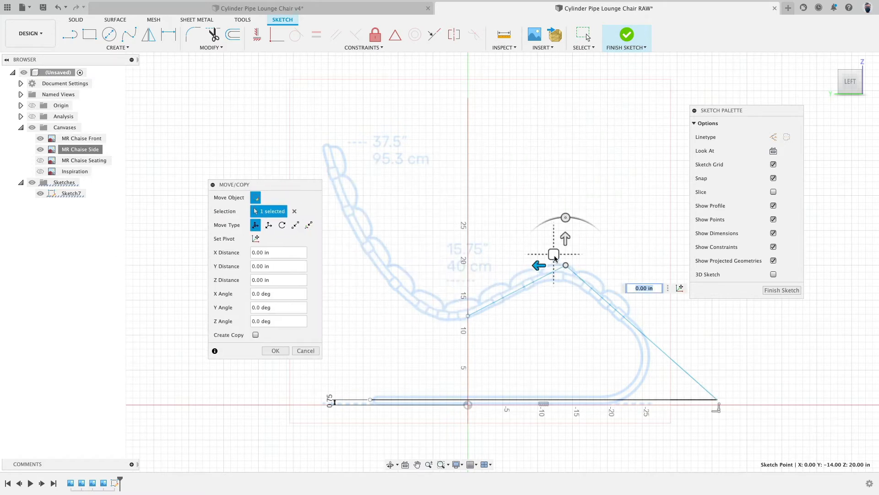
left_click_drag(554, 255, 550, 255)
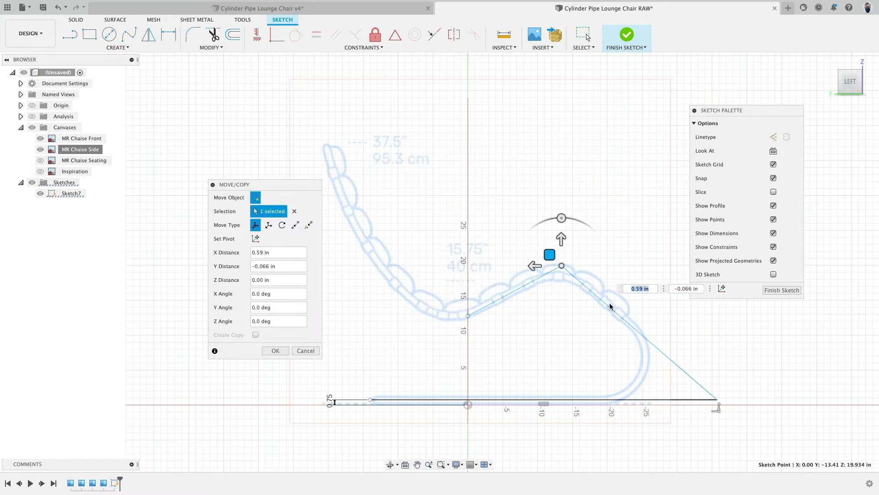
left_click(714, 400)
left_click_drag(702, 400, 695, 401)
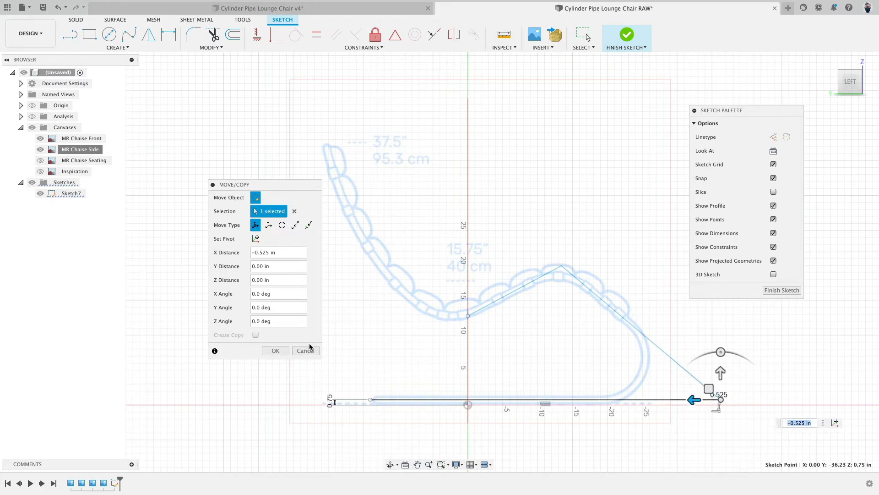
left_click(275, 350)
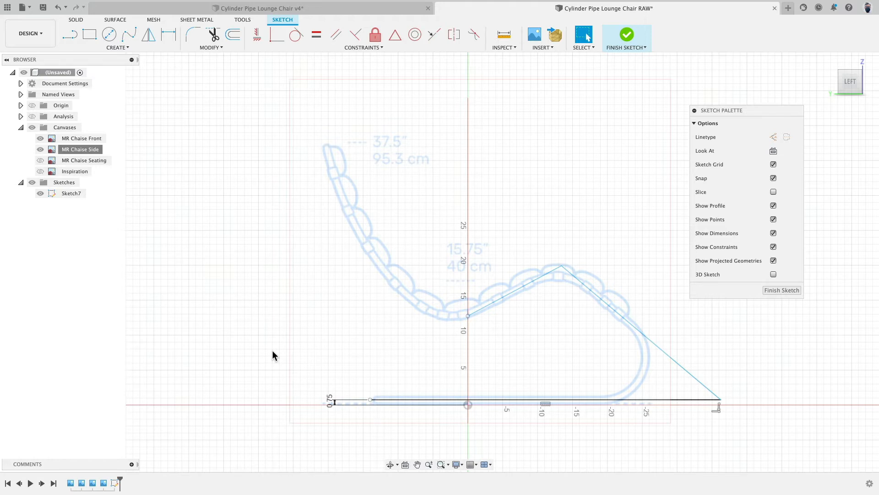
Step: Move the seat line's free lower end about -1.97 in in X and 1.12 in in Y so the line becomes shorter
left_click(469, 317)
key("m")
mouse_move(468, 316)
left_mouse_down()
mouse_move(457, 304)
mouse_move(470, 297)
left_mouse_up()
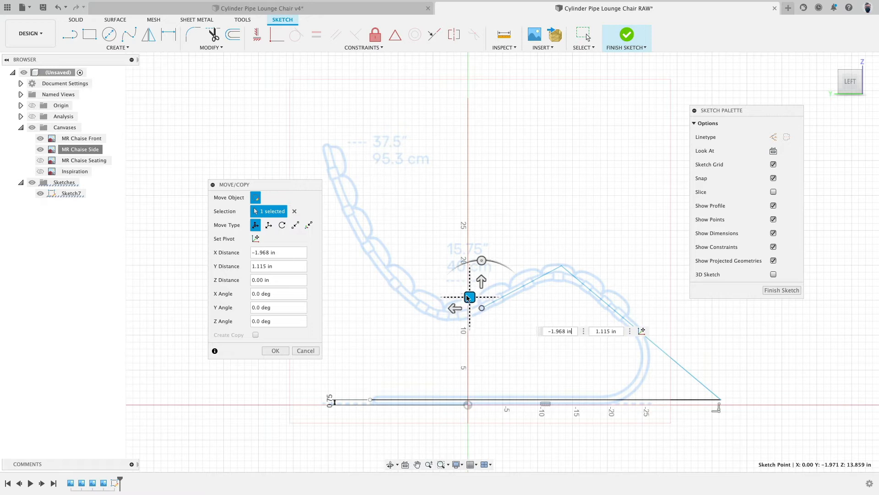
left_click(275, 350)
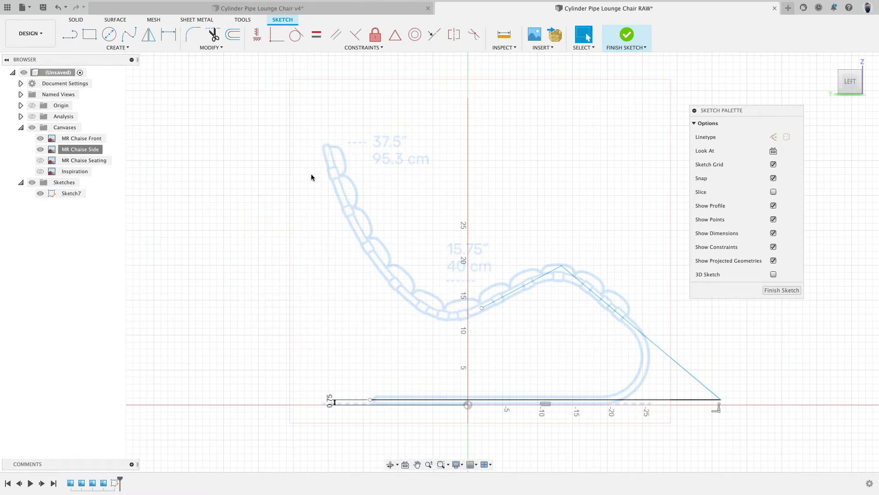
Step: Sketch a three-point arc along the backrest on the canvas, from the top of the back to just below the seat's low point
left_click(118, 47)
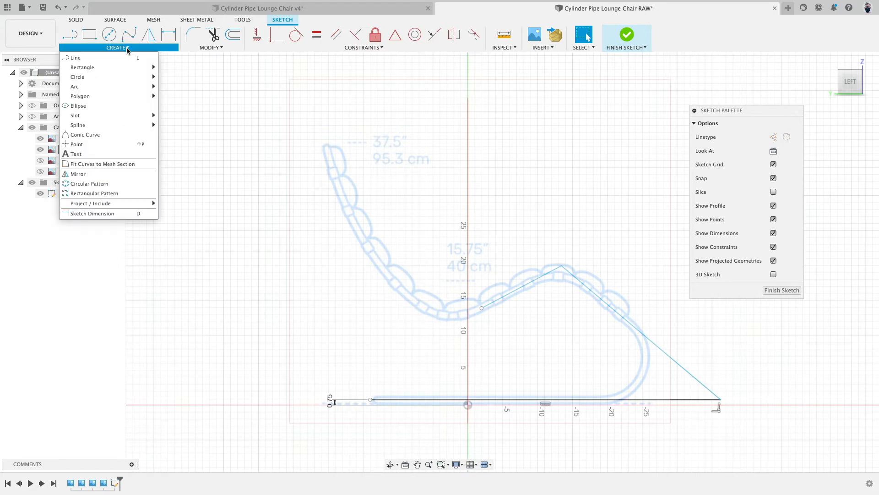
mouse_move(103, 96)
mouse_move(151, 86)
left_click(186, 86)
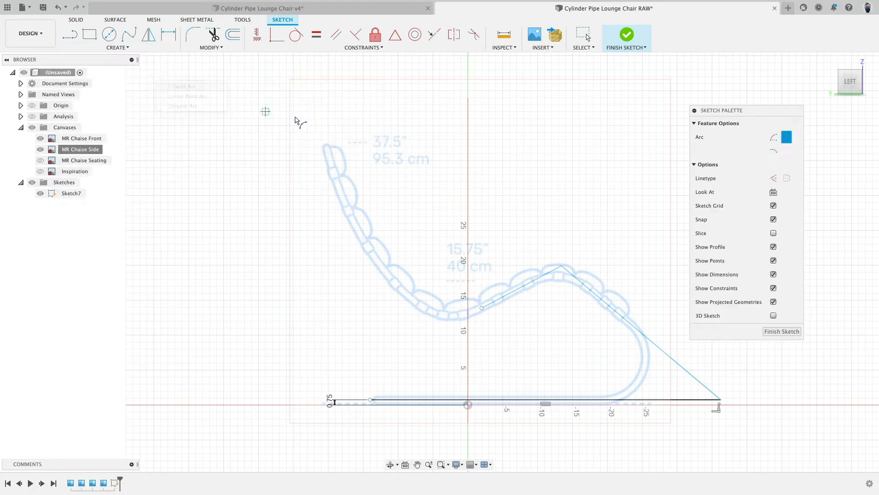
left_click(328, 146)
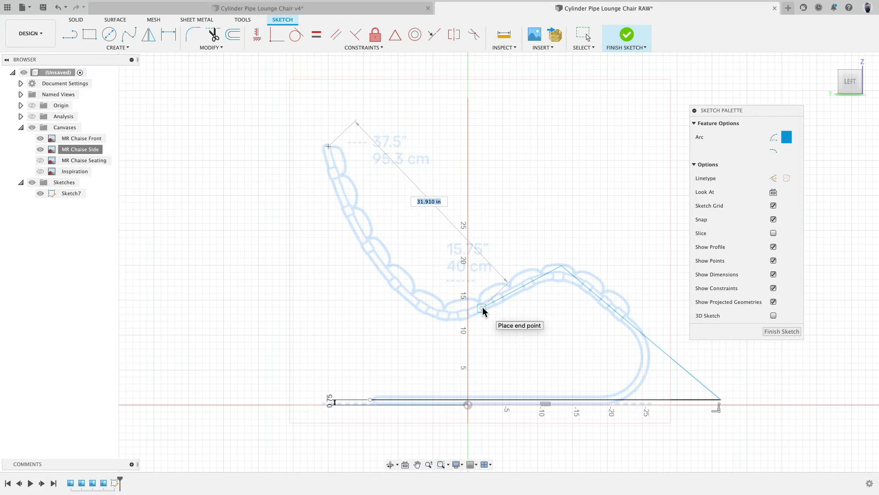
left_click(443, 328)
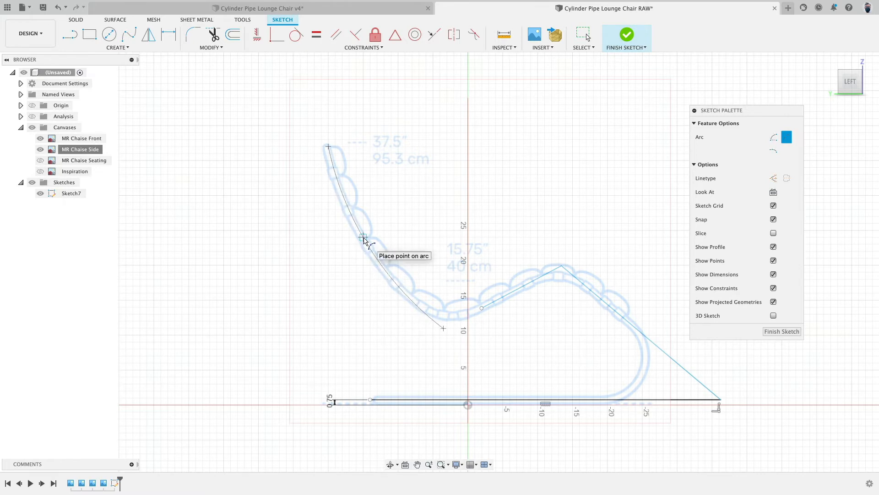
left_click(364, 239)
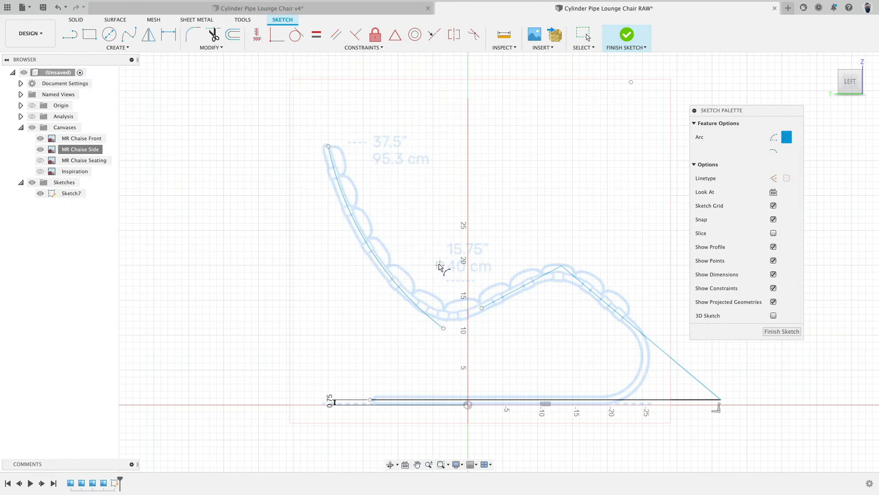
key("Escape")
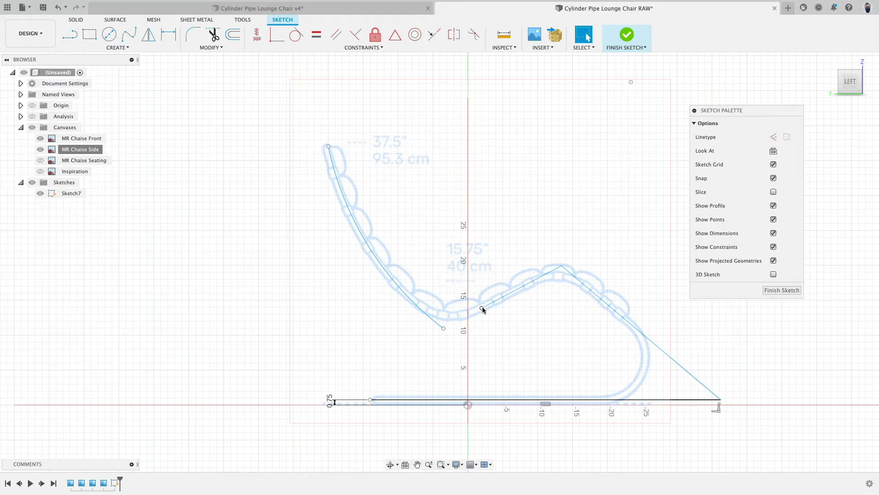
Step: Join the seat line's free end to the backrest arc's lower end and adjust the arc to a radius of about 44 in
left_click_drag(482, 309, 443, 328)
left_click(356, 219)
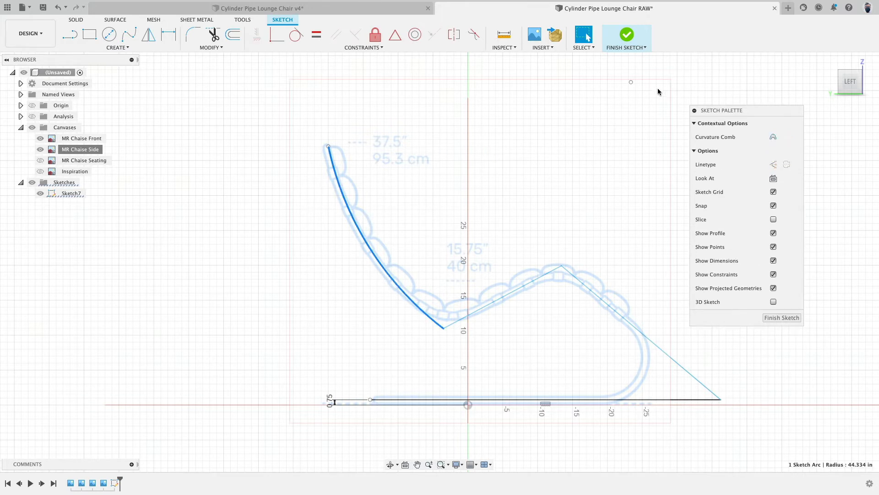
mouse_move(631, 84)
left_mouse_down()
mouse_move(619, 82)
mouse_move(628, 83)
left_mouse_up()
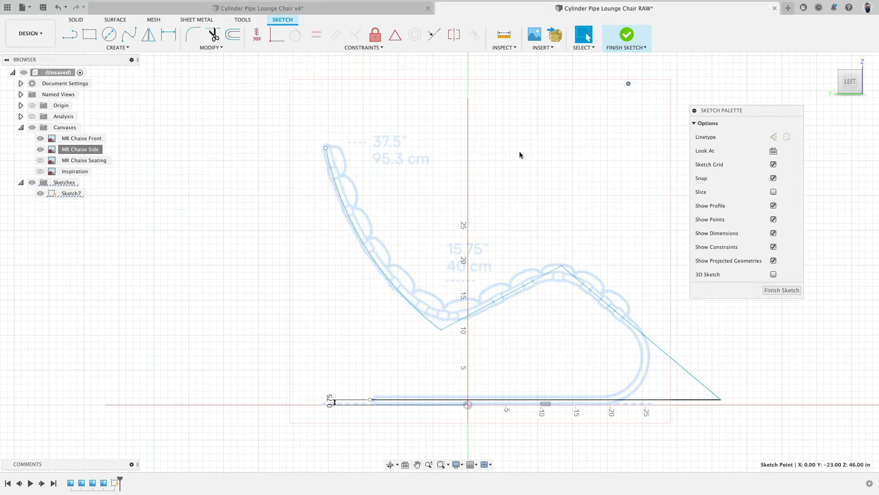
left_click(346, 205)
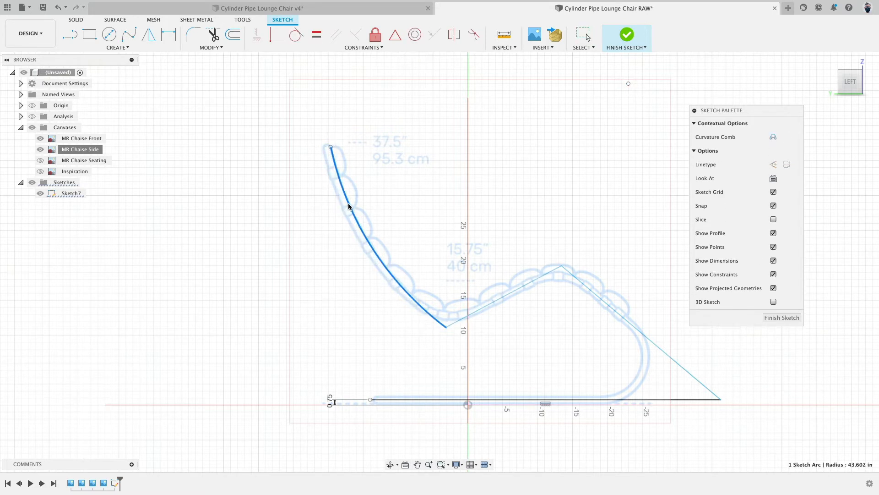
left_click_drag(346, 204, 346, 205)
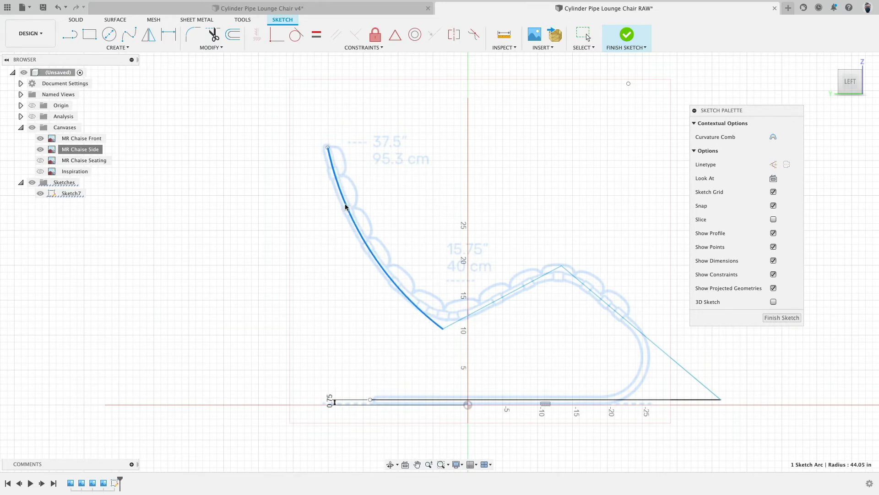
left_click(235, 230)
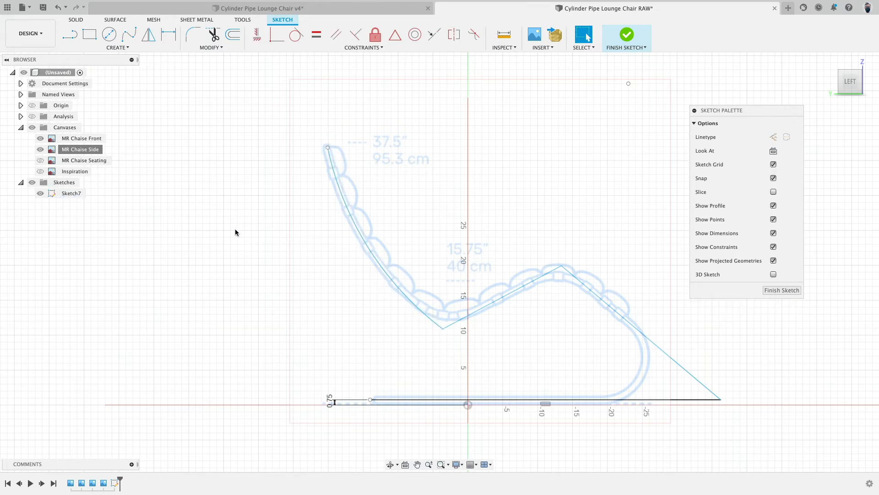
Step: Fillet the profile's peak corner and the front lower corner with a shared radius of about 6.21 in
left_click(193, 33)
left_click(546, 274)
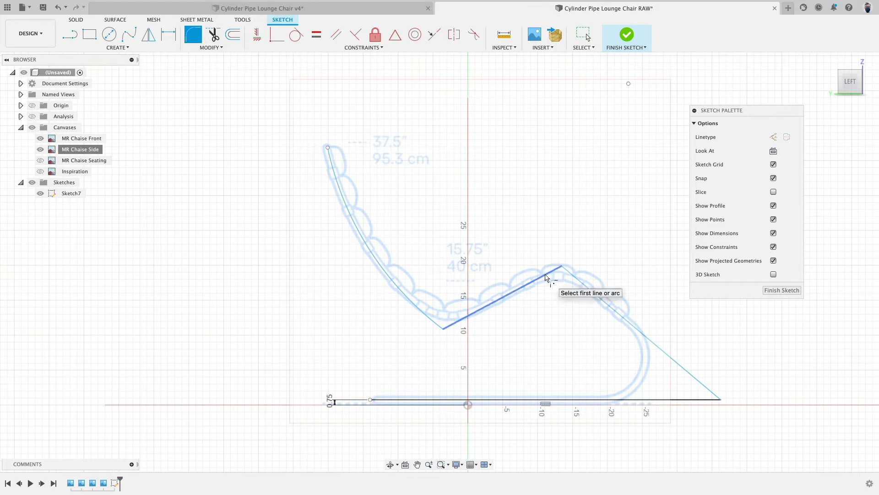
left_click(570, 276)
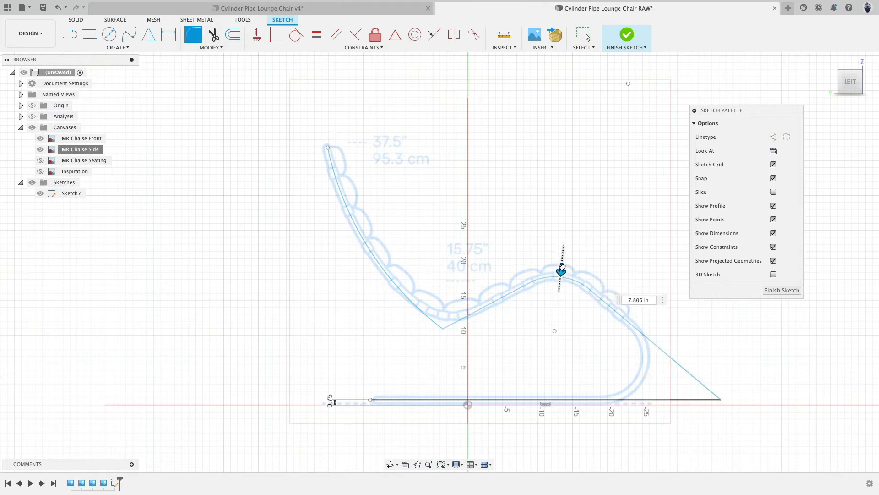
left_click(678, 376)
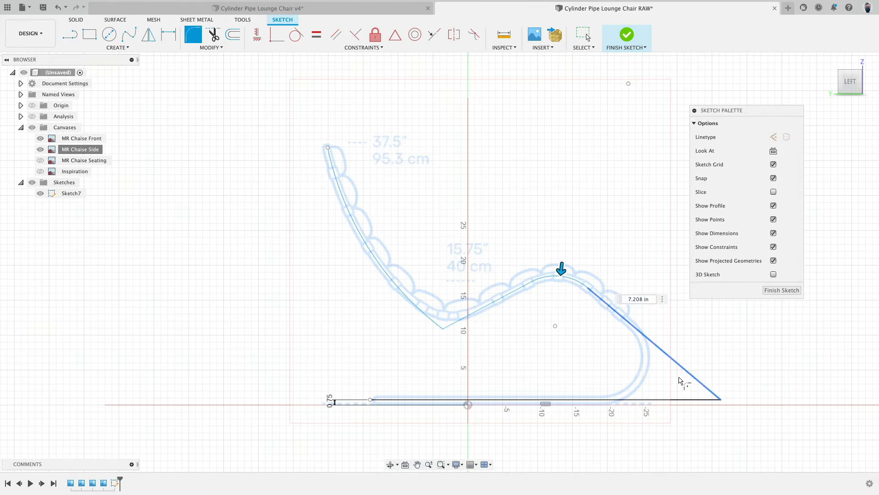
left_click(676, 400)
left_click_drag(637, 370, 650, 372)
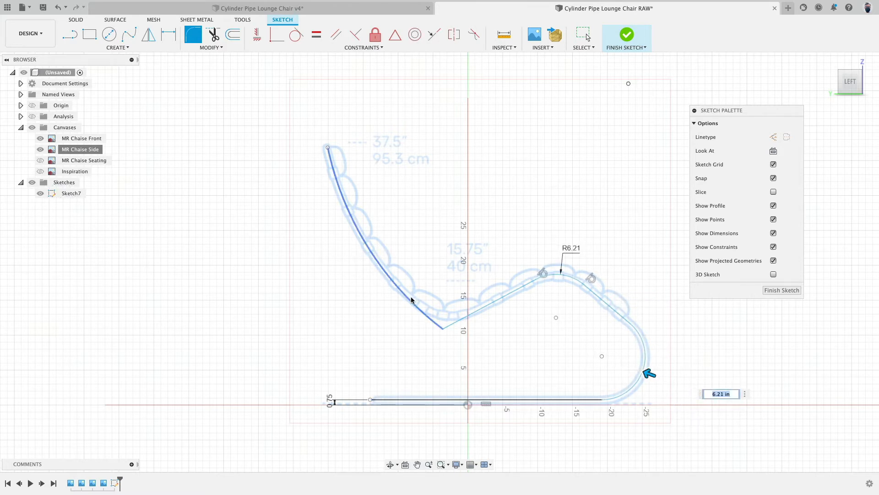
left_click(423, 306)
left_click(449, 324)
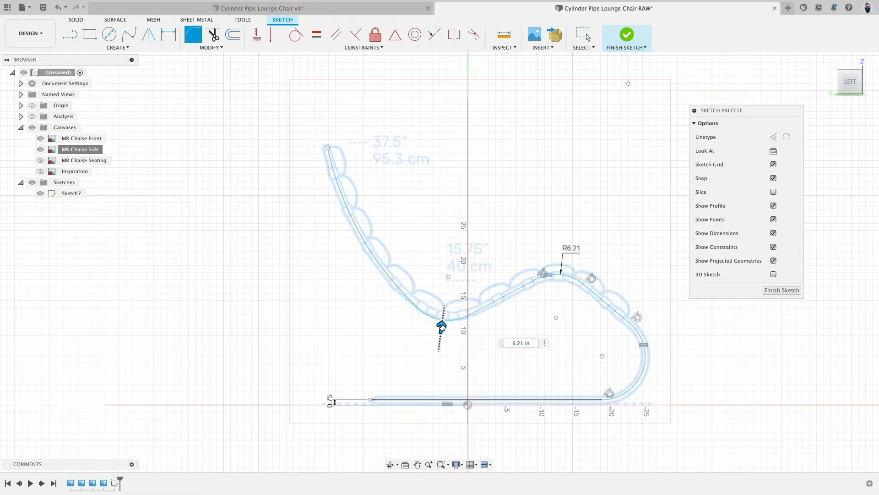
left_click_drag(442, 323, 444, 324)
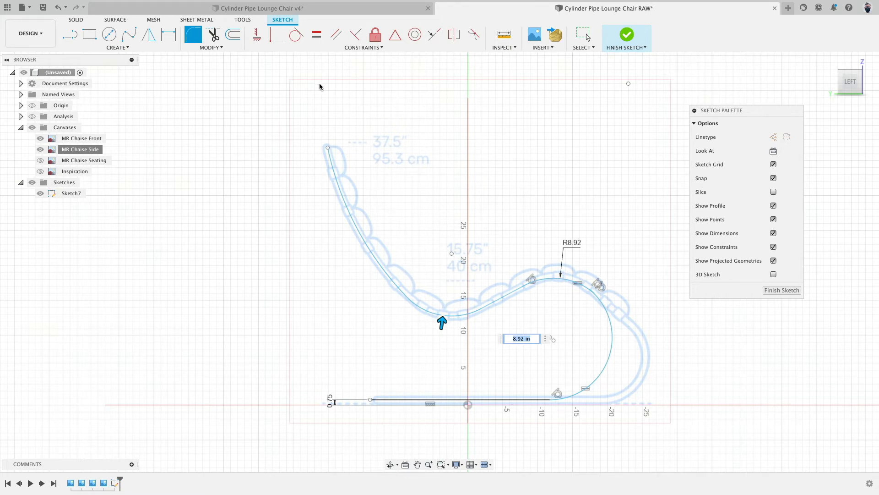
key("Escape")
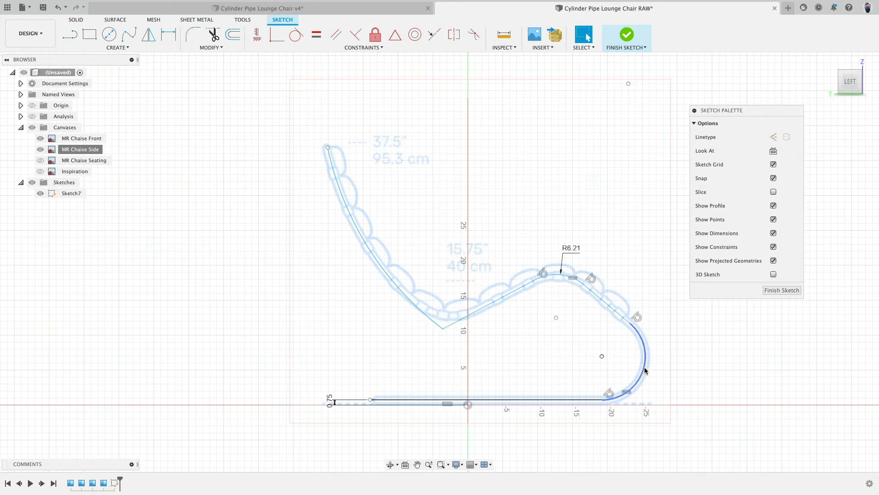
Step: Fix the centre point of the front lower fillet in place
left_click(601, 356)
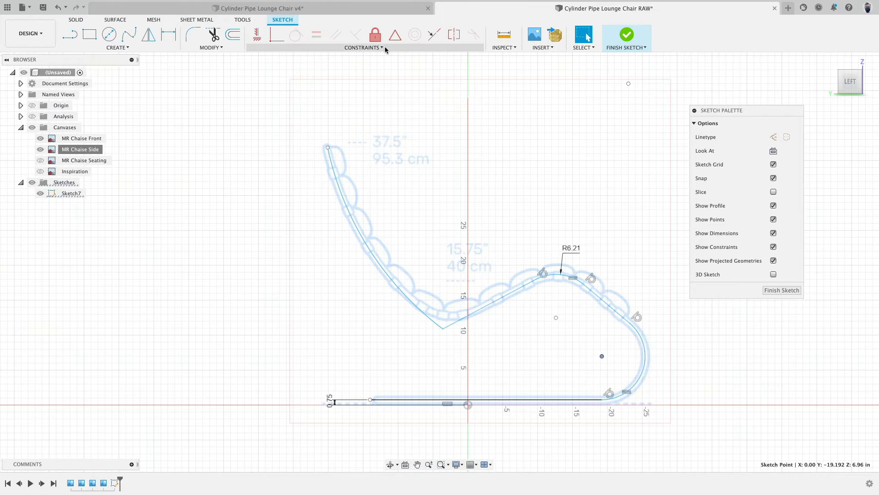
left_click(375, 34)
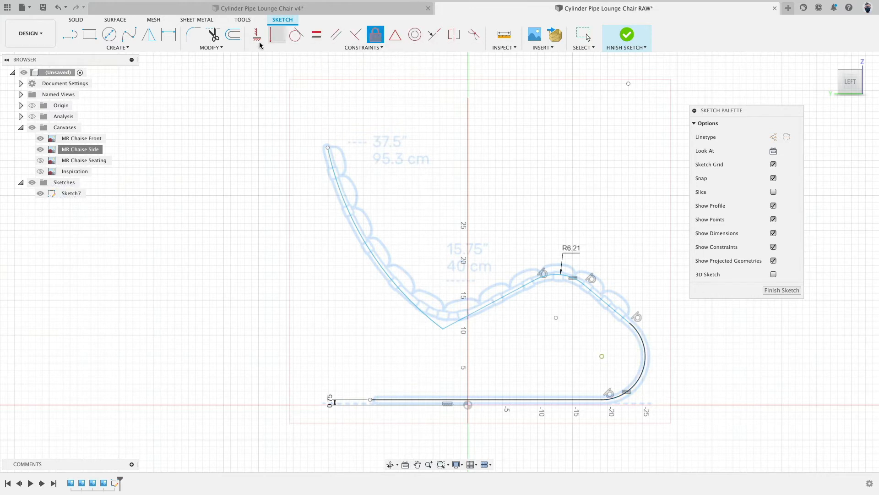
Step: Fillet the corner between the backrest arc and the seat line with a radius of about 9.509 in
left_click(193, 35)
left_click(409, 300)
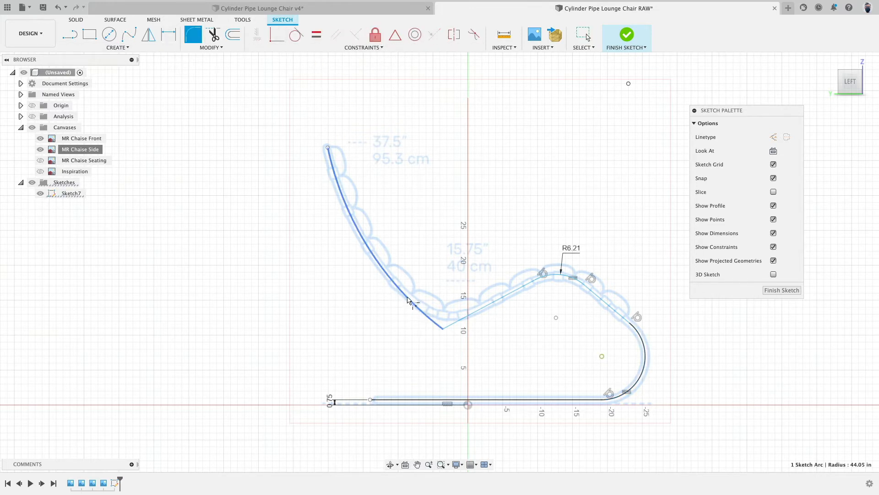
left_click(455, 322)
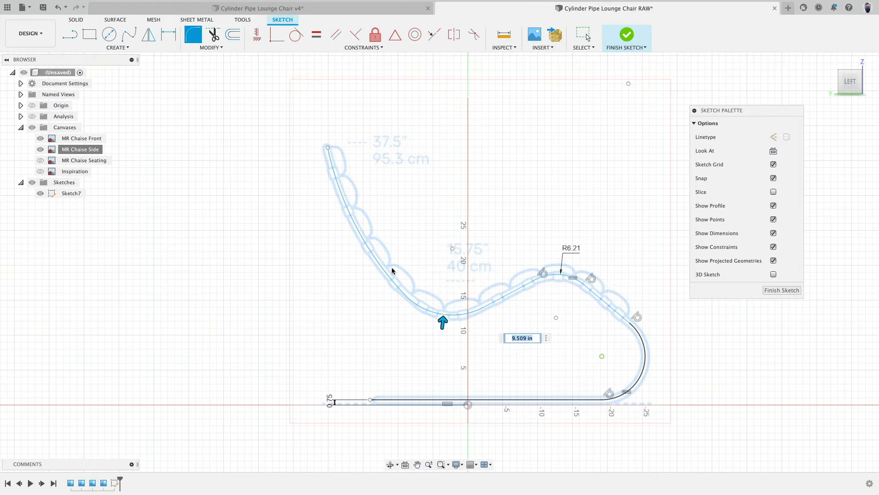
key("Return")
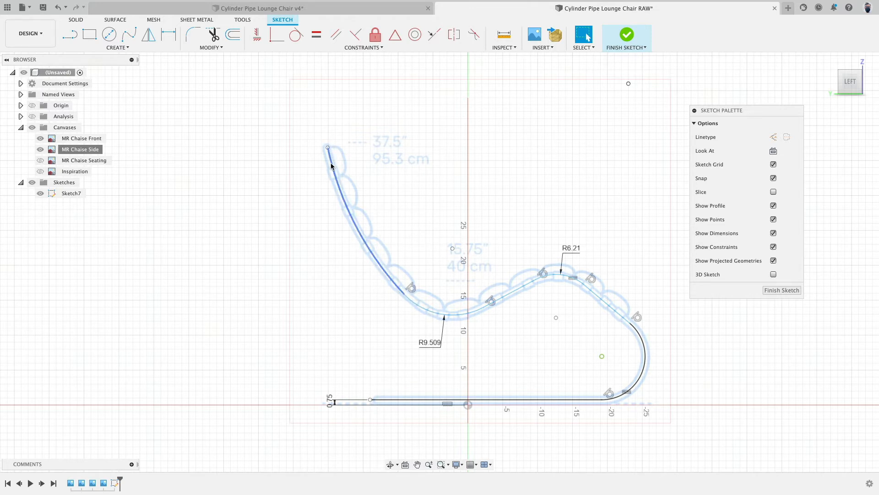
Step: Examine the curvature combs of the backrest arc alone and together with the adjoining seat fillet
right_click(374, 259)
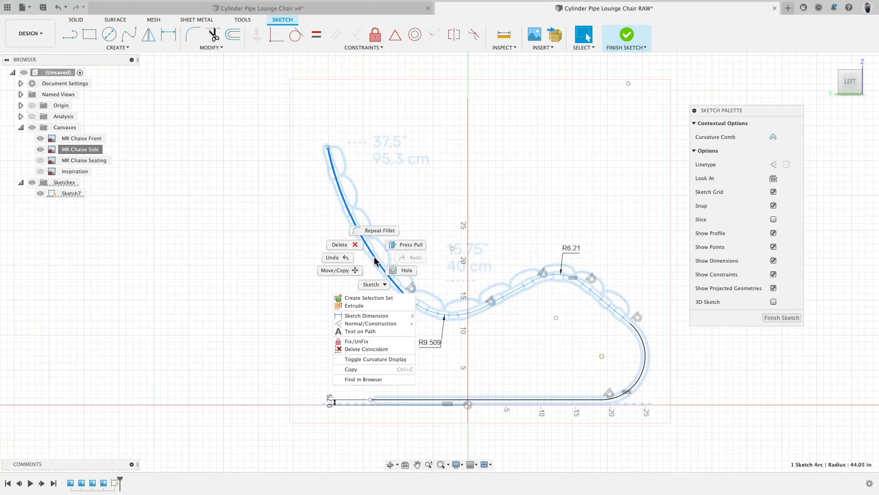
left_click(394, 362)
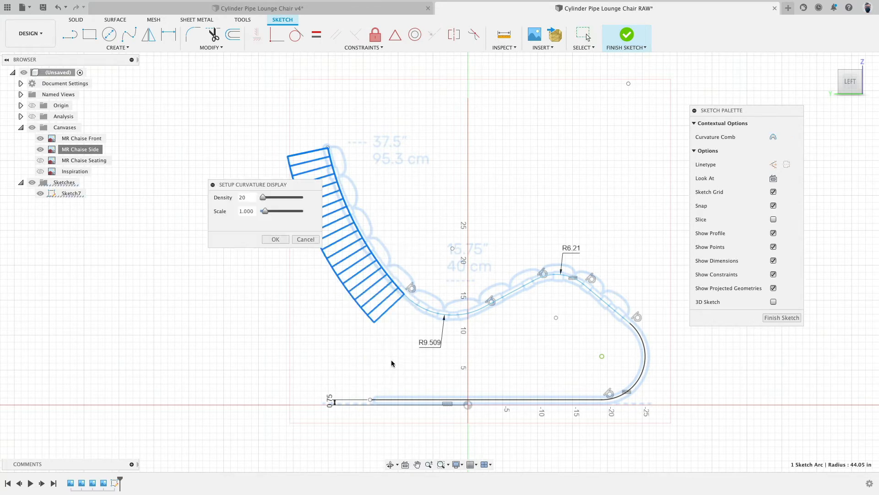
left_click(294, 239)
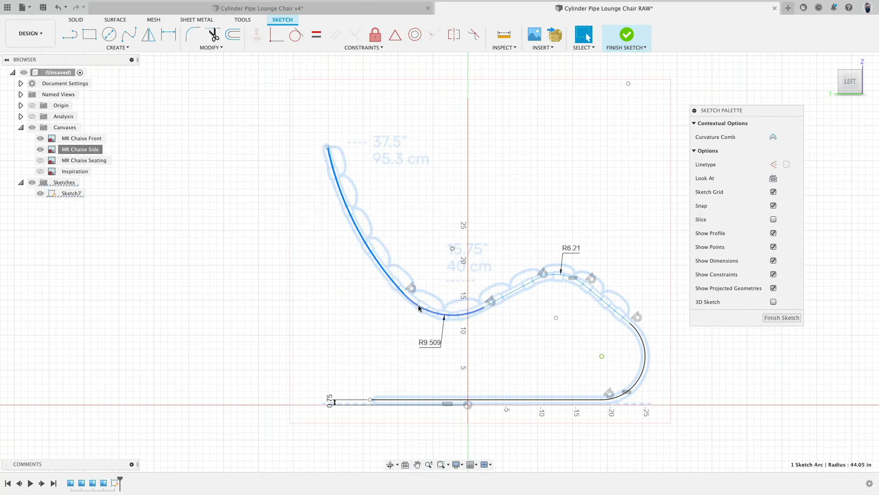
left_click(417, 306)
left_click(390, 278, "shift")
right_click(389, 278)
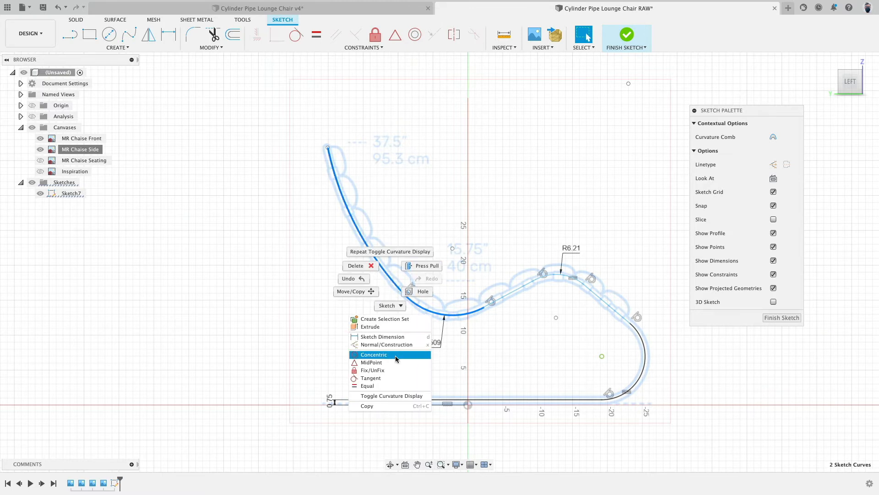
left_click(404, 397)
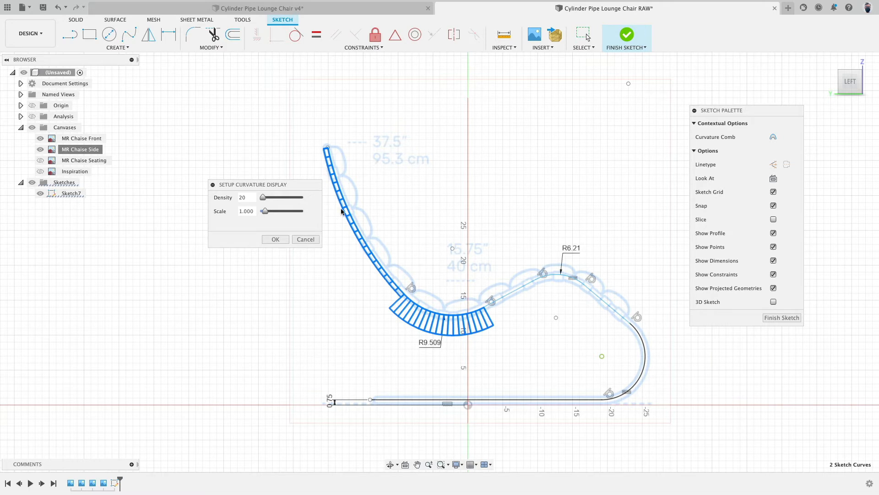
left_click(305, 239)
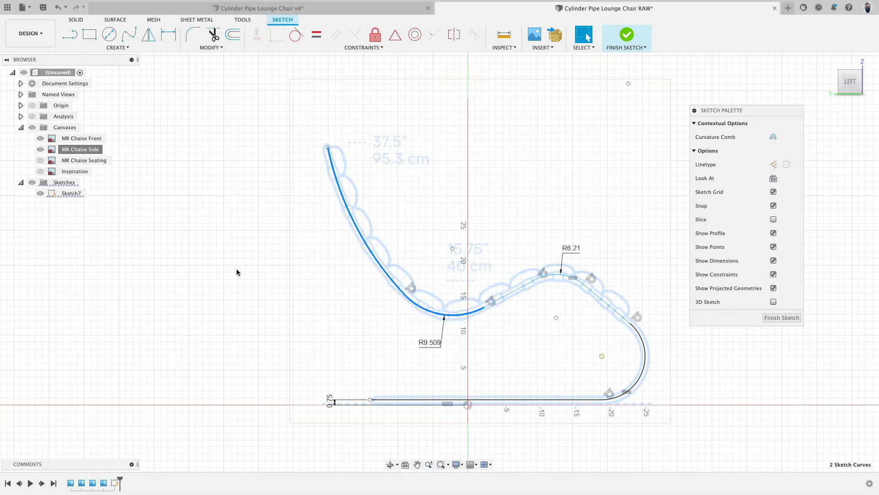
left_click(237, 272)
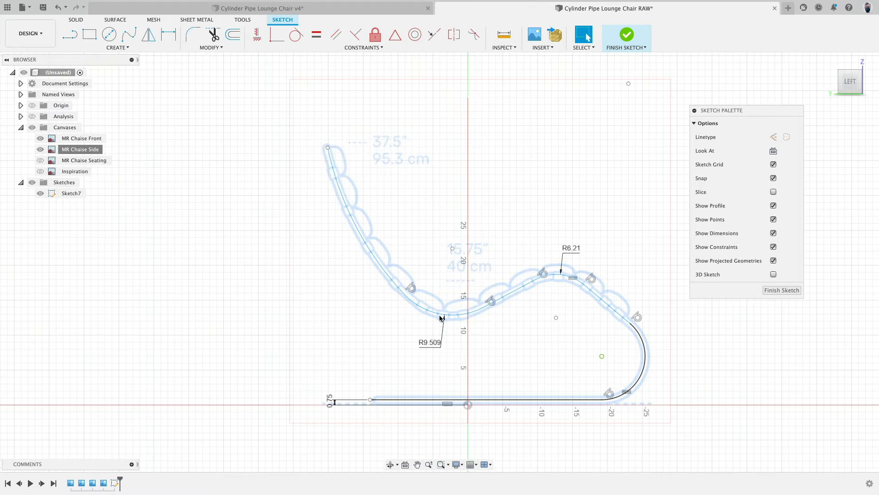
Step: Delete the backrest arc together with the fillet that joins it to the seat line
left_click(397, 289)
left_click(393, 279)
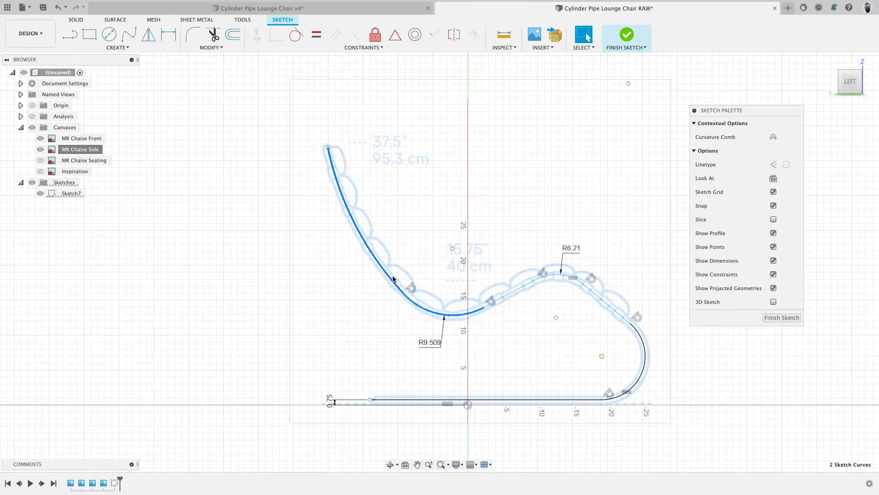
key("Delete")
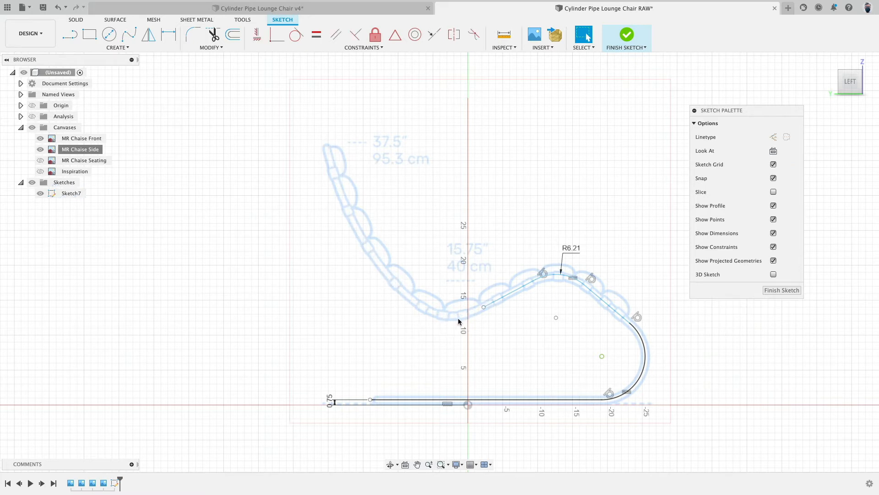
Step: Sketch a control point spline with five points from the seat line's free end along the backrest to the top of the back
left_click(110, 50)
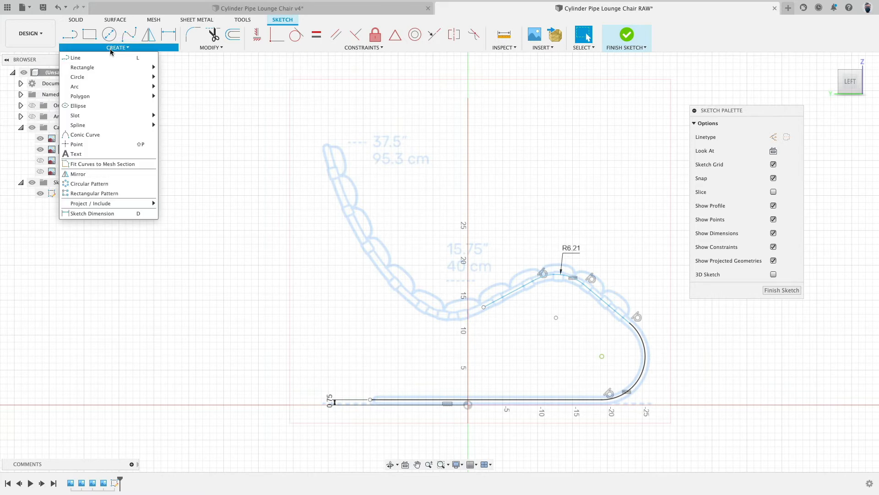
mouse_move(107, 126)
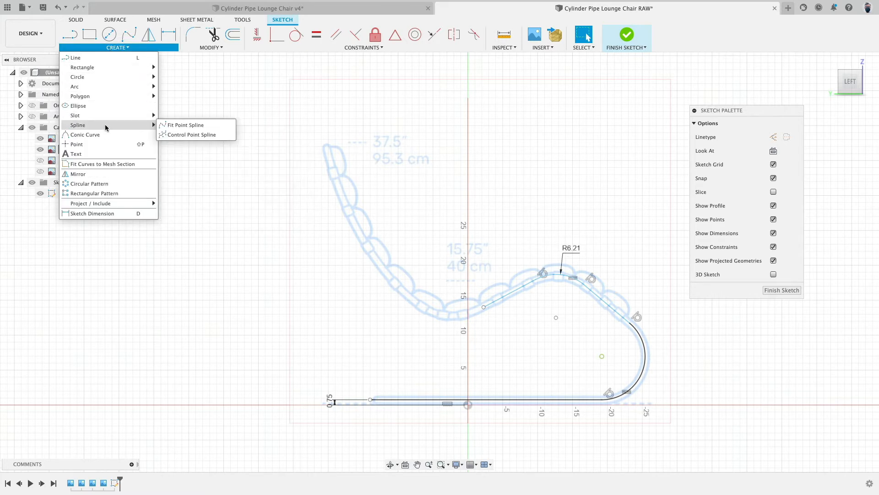
left_click(179, 135)
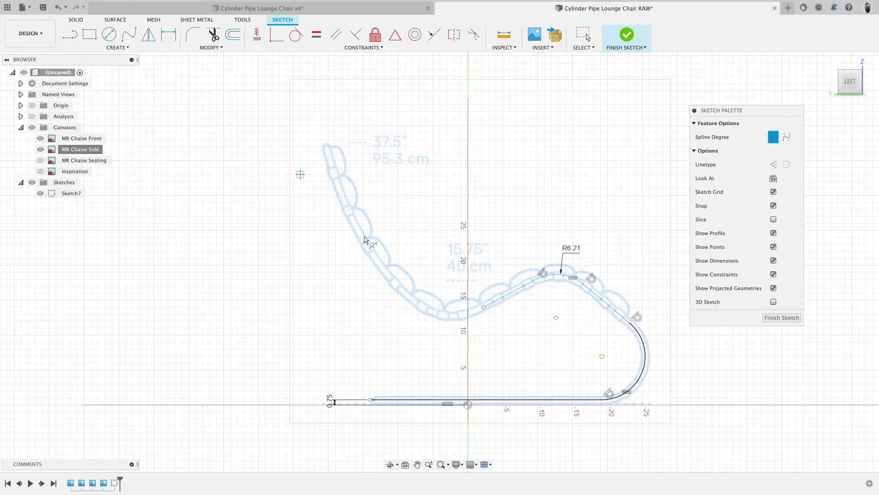
left_click(484, 306)
left_click(460, 319)
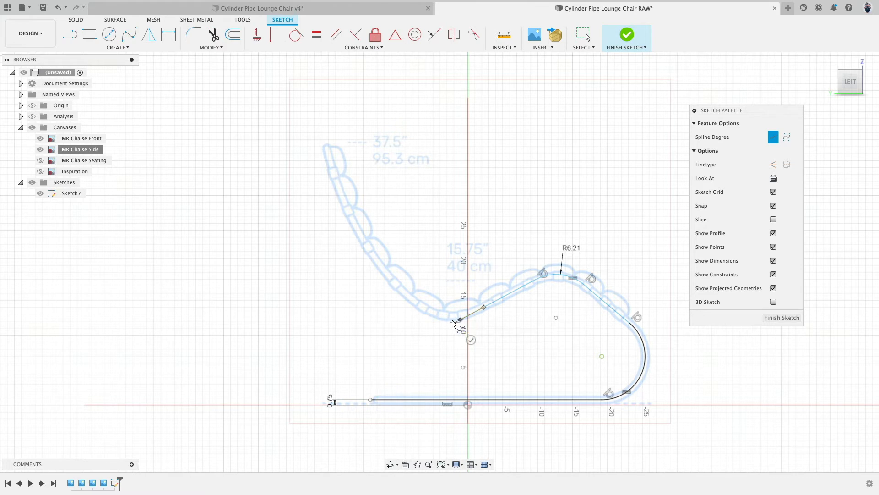
left_click(430, 335)
left_click(357, 251)
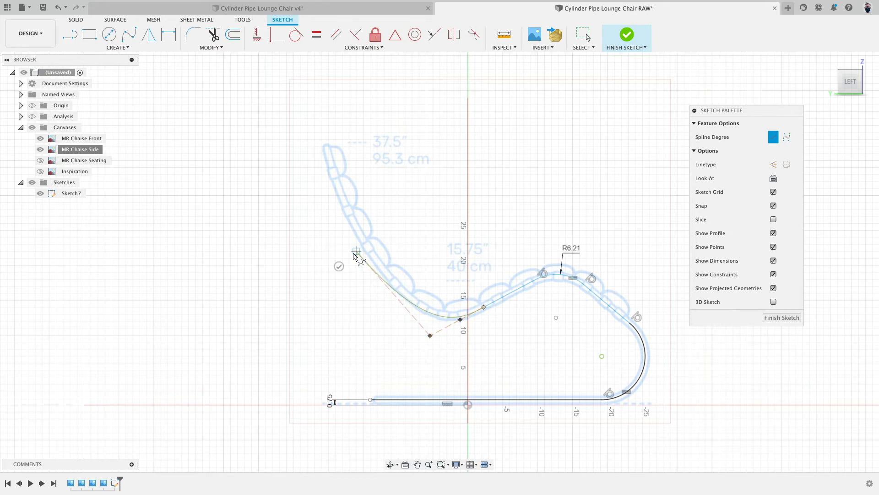
left_click(328, 146)
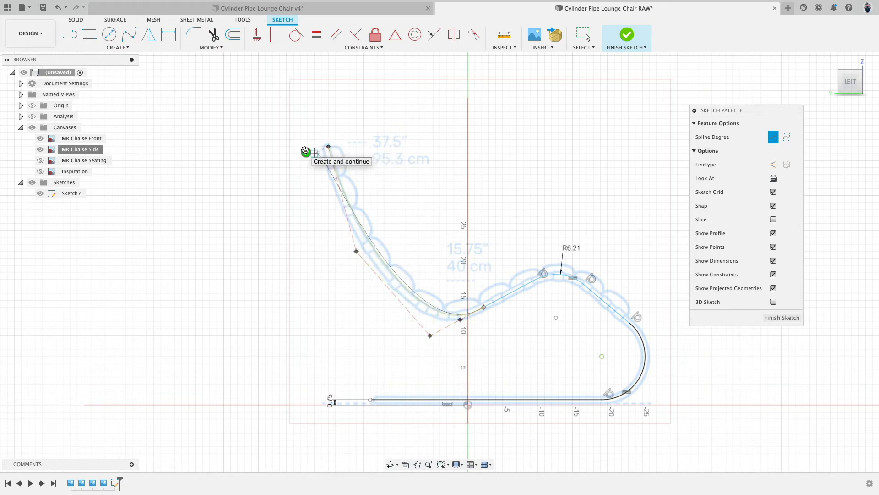
left_click(306, 152)
key("Escape")
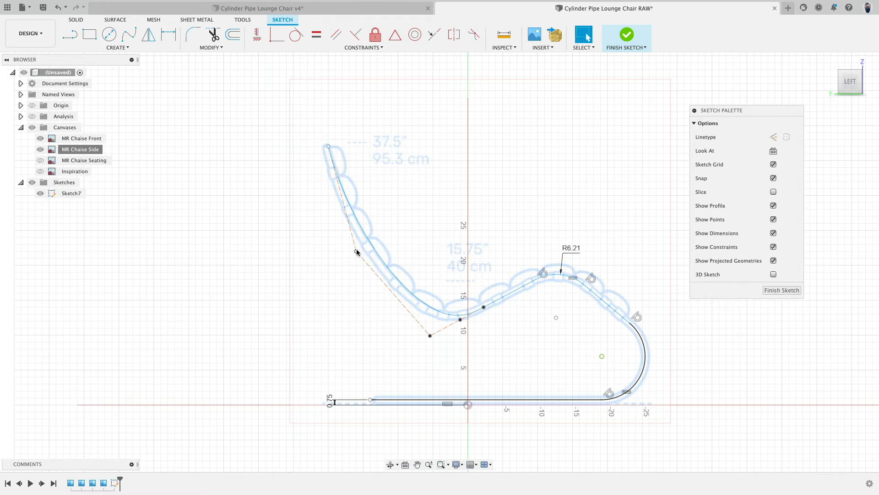
Step: Fit the backrest spline to the canvas by moving its inner control points to about Y 17, Z 21; Y 7, Z 11; and Y 2, Z 10 in
left_click_drag(356, 253, 350, 259)
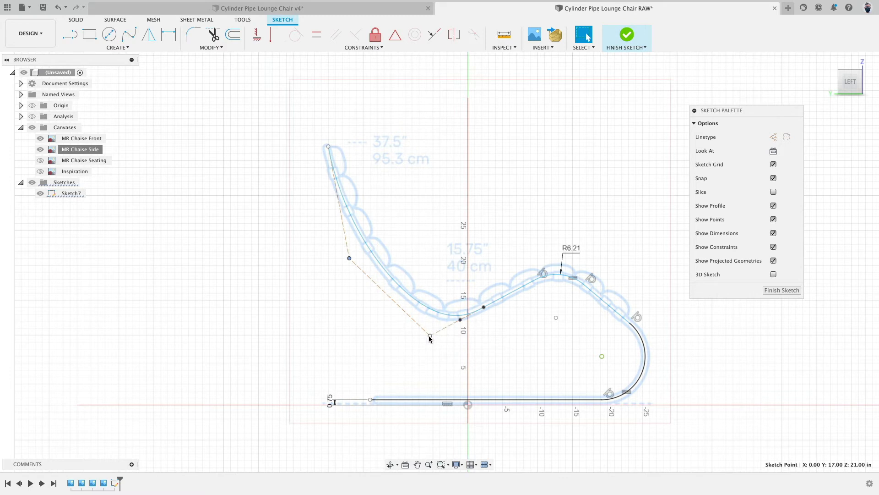
left_click_drag(430, 335, 420, 329)
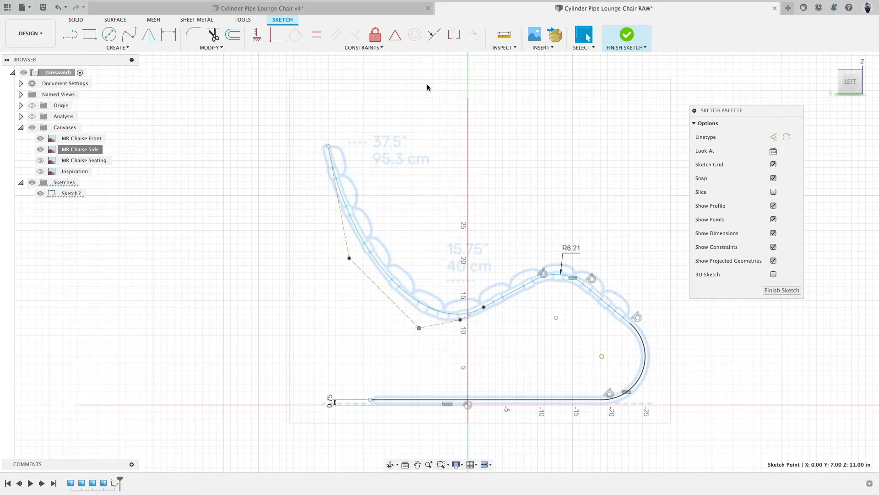
key("Escape")
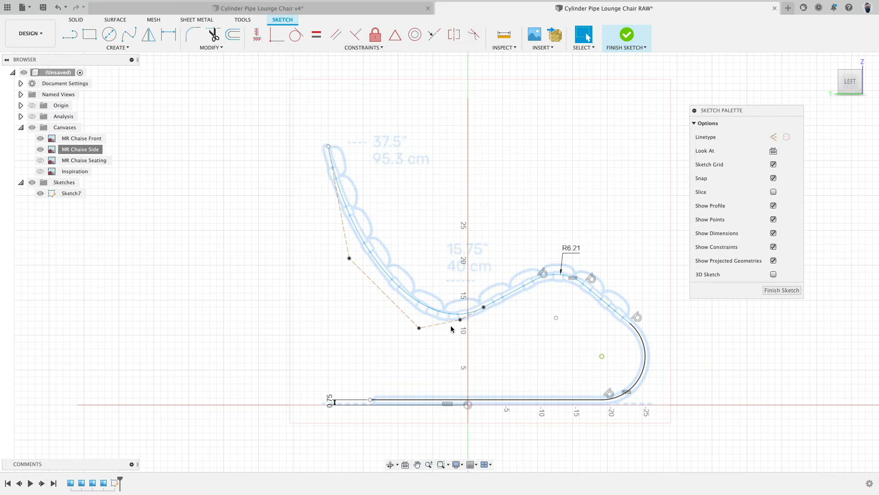
left_click_drag(460, 319, 454, 335)
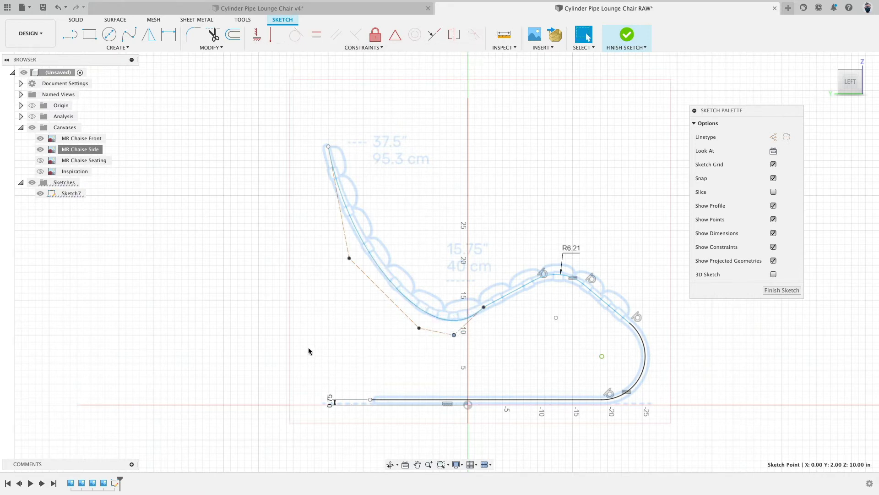
Step: Apply a tangent constraint between the backrest spline and the sloped seat line at their shared endpoint
scroll(466, 317, "up", 5)
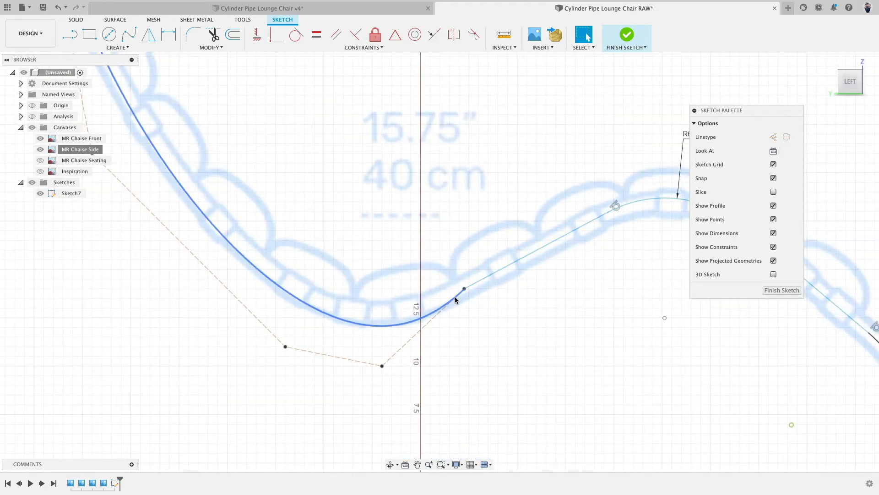
scroll(463, 333, "down", 5)
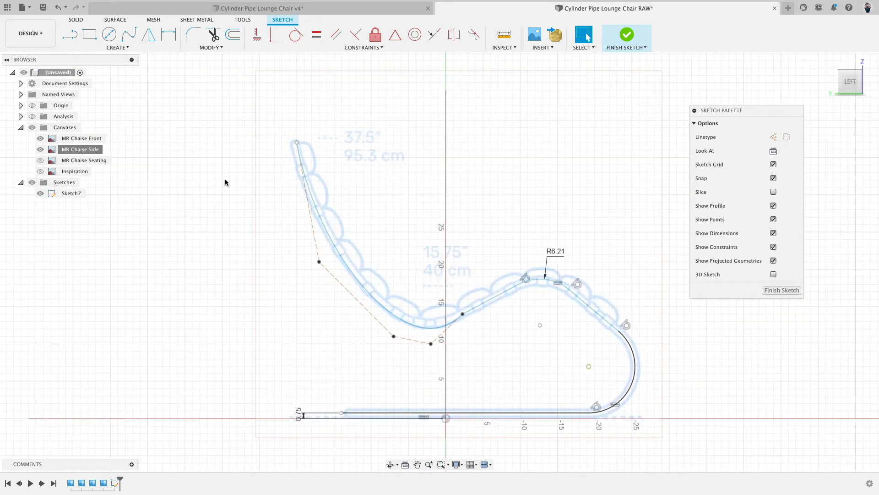
left_click(301, 38)
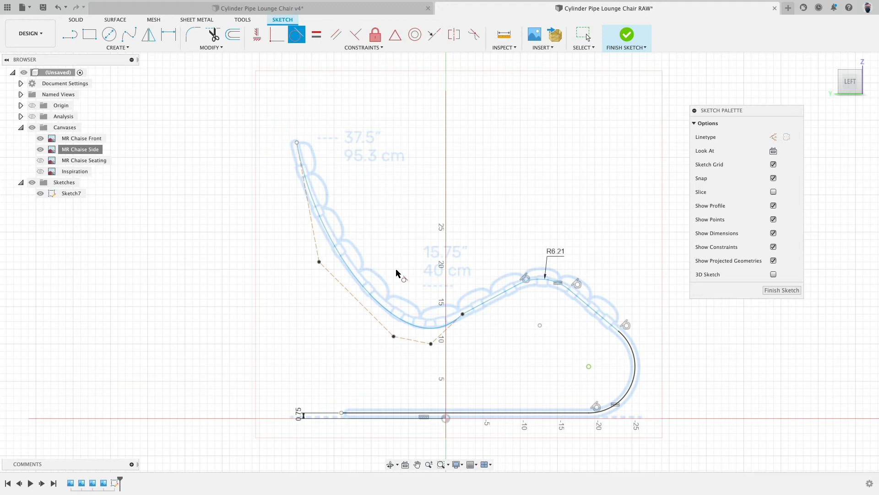
left_click(425, 328)
left_click(476, 307)
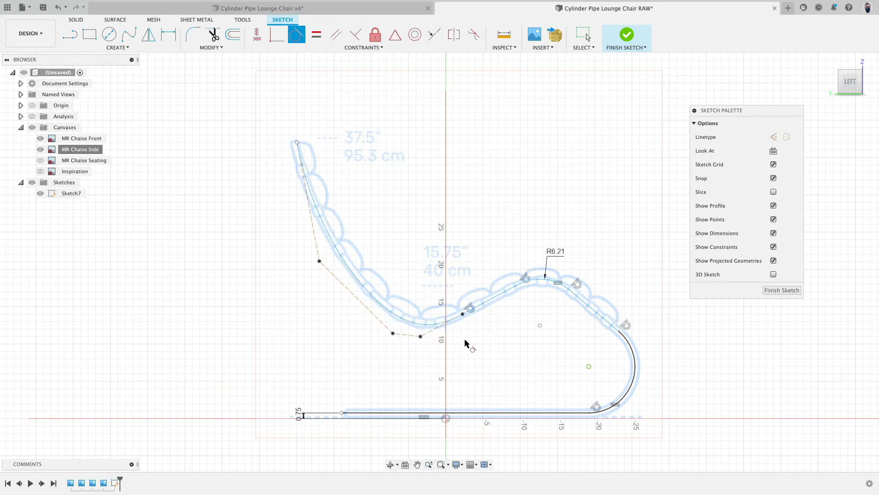
key("Escape")
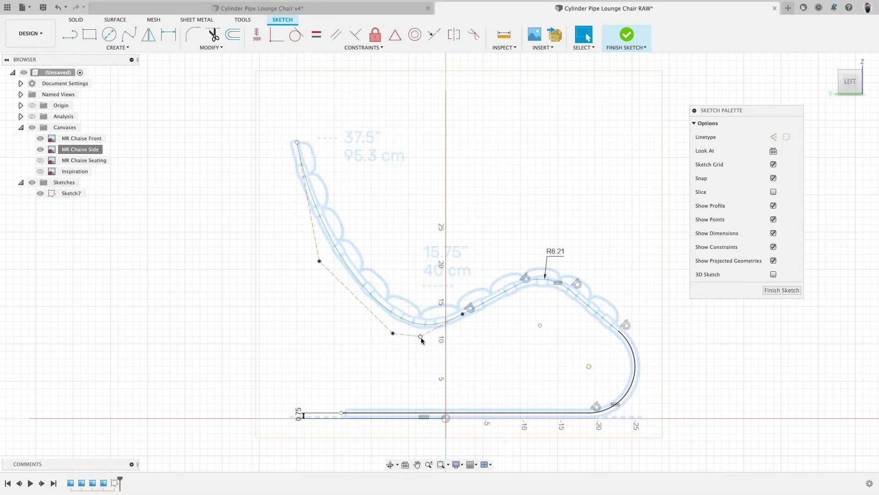
Step: Move the control point nearest the seat to about Y 2.3, Z 11.5 in, check its handle's angle to the seat line, and shift the neighboring control point outward
mouse_move(421, 337)
left_mouse_down()
mouse_move(414, 341)
mouse_move(429, 333)
left_mouse_up()
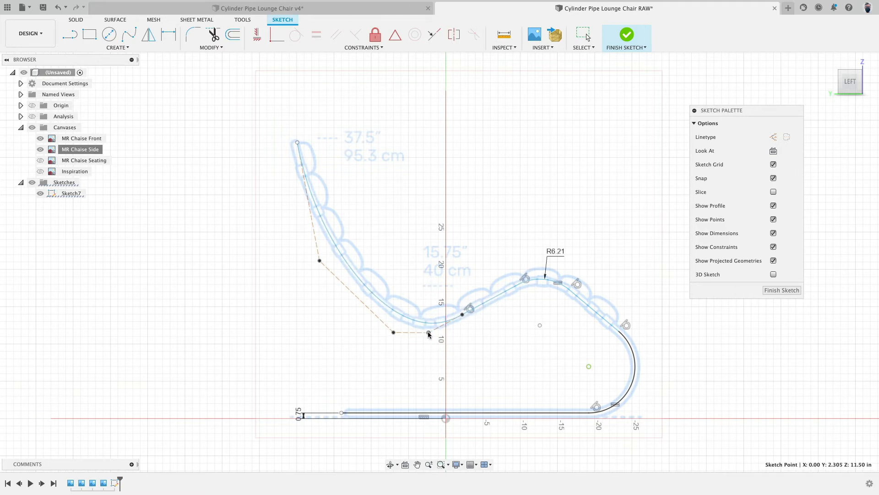
left_click(488, 304)
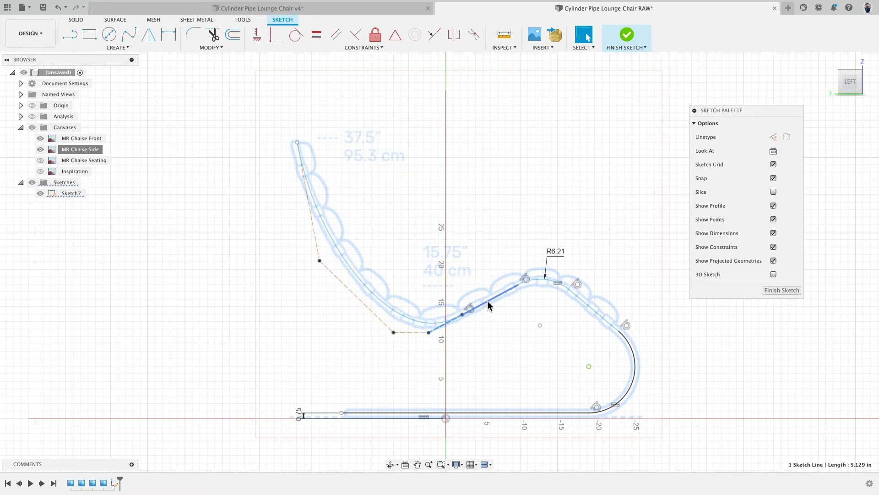
left_click(405, 317, "shift")
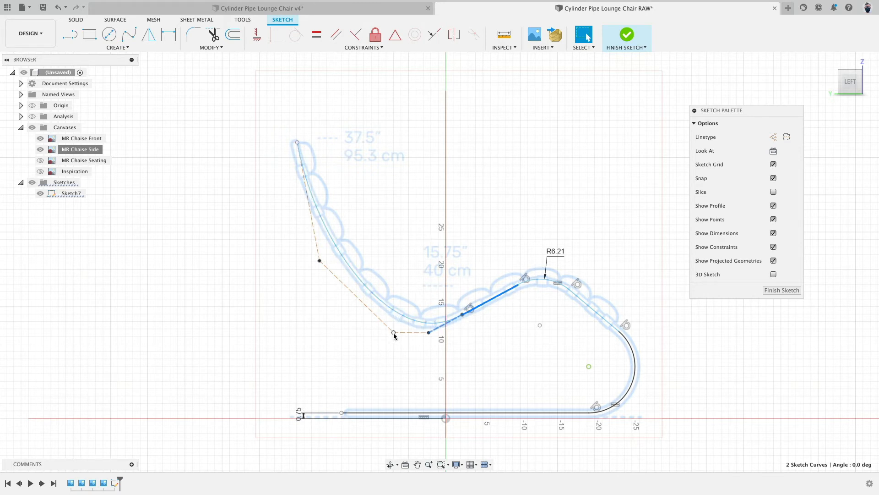
mouse_move(393, 332)
left_mouse_down()
mouse_move(389, 341)
mouse_move(372, 331)
mouse_move(388, 361)
mouse_move(386, 329)
left_mouse_up()
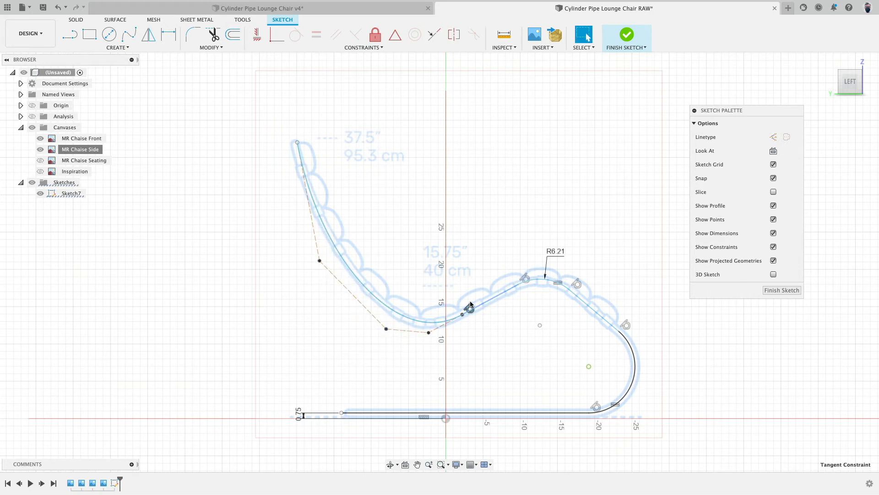
Step: Delete the tangent constraint between spline and seat line and pull the spline's nearest inner control point back down off the line's direction
key("Delete")
left_click_drag(428, 334, 431, 344)
left_click(238, 350)
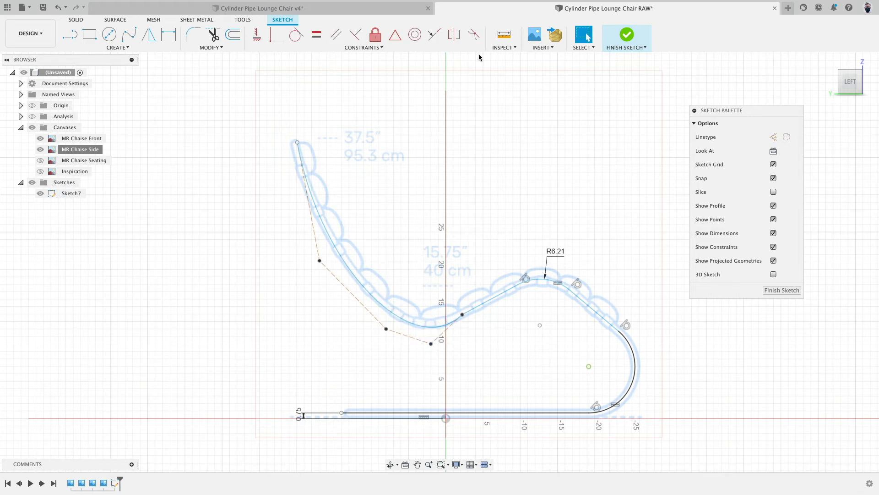
Step: Apply a curvature constraint between the backrest spline and the sloped seat line
left_click(475, 35)
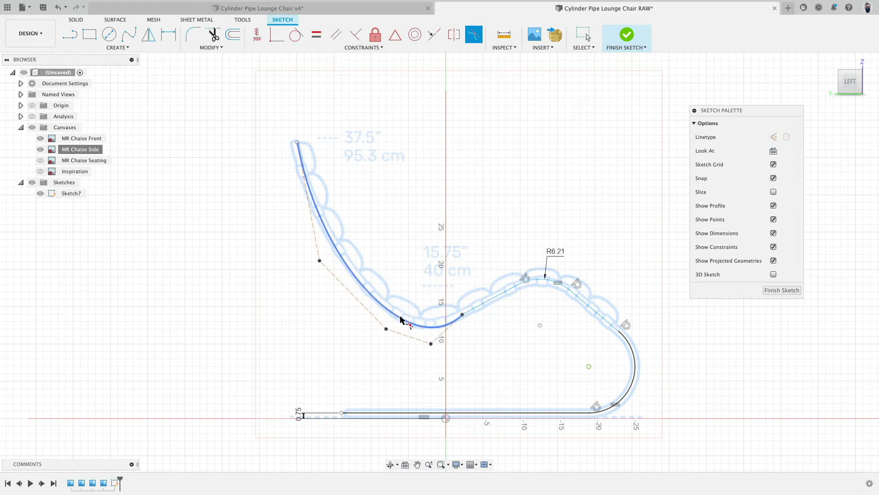
left_click(401, 318)
left_click(485, 308)
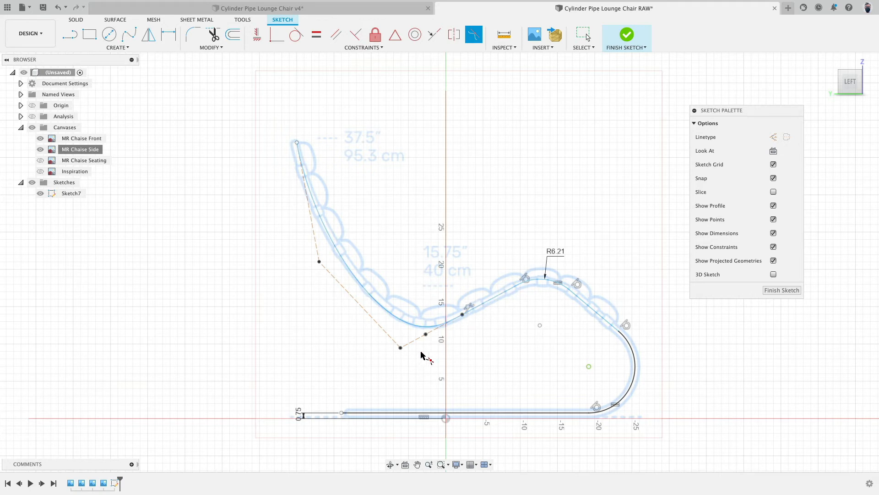
key("Escape")
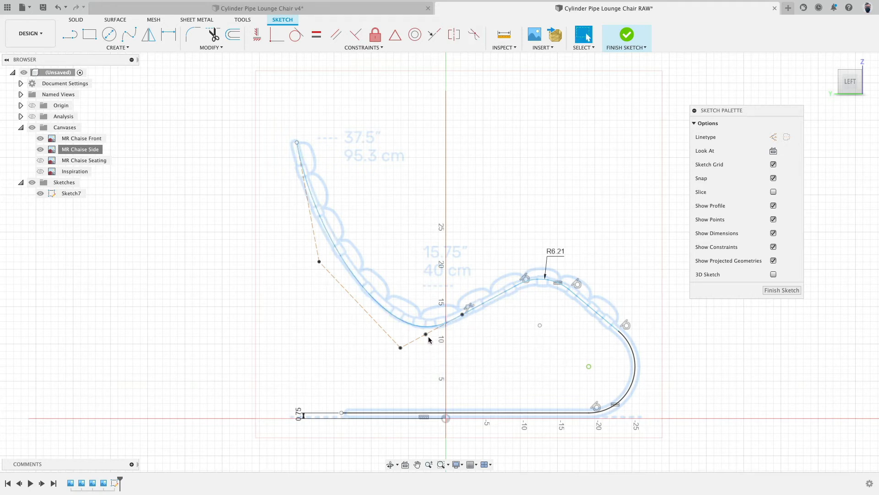
Step: Try the spline's second inner control point from the seat at Y 6, Z 9 in, and undo a shift of the whole spline
left_click_drag(426, 333, 402, 352)
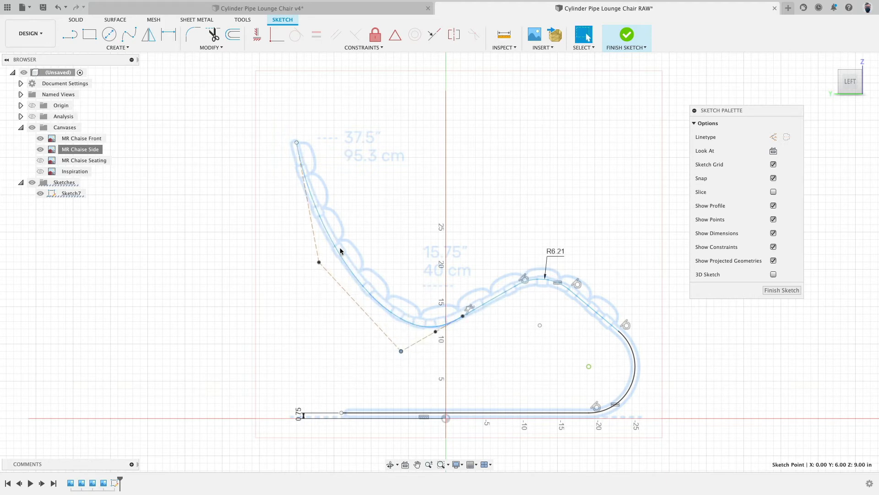
left_click_drag(328, 230, 344, 253)
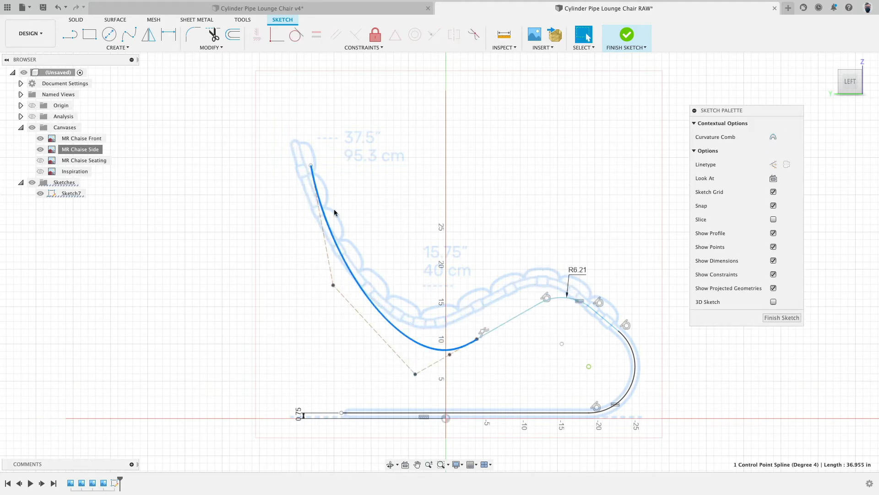
key("ctrl+z")
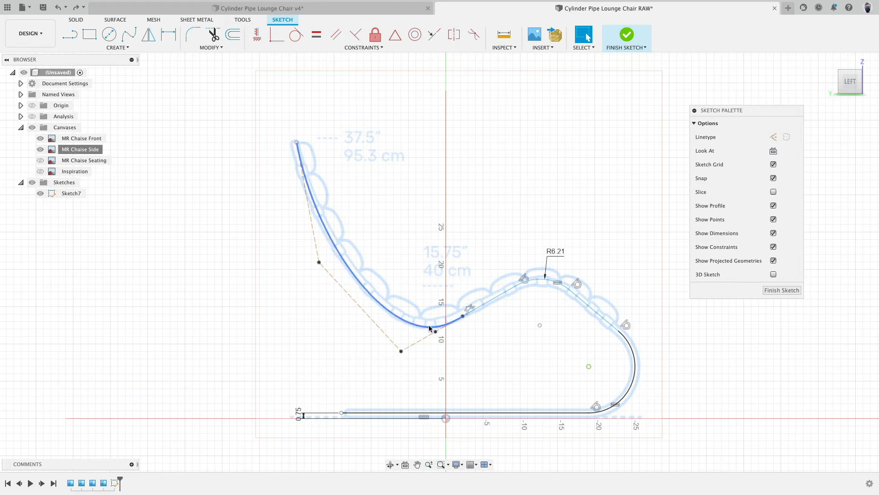
Step: Compare both versions of the seat joint by undoing back to the tangent constraint and redoing to the curvature constraint
scroll(448, 325, "up", 5)
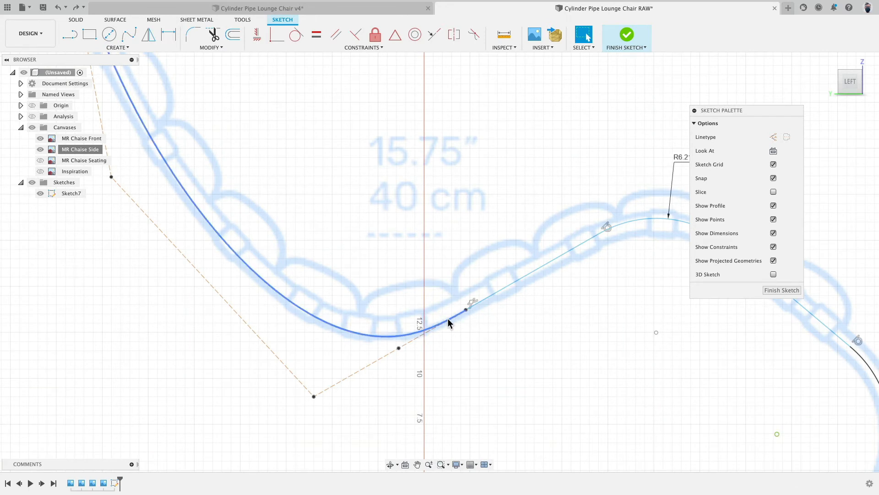
key("super+z")
key("super+z")
key("super+z")
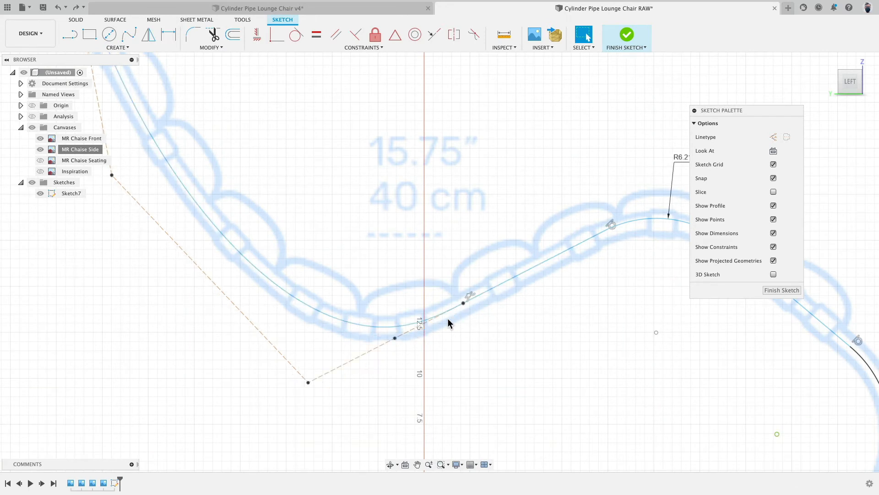
key("super+z")
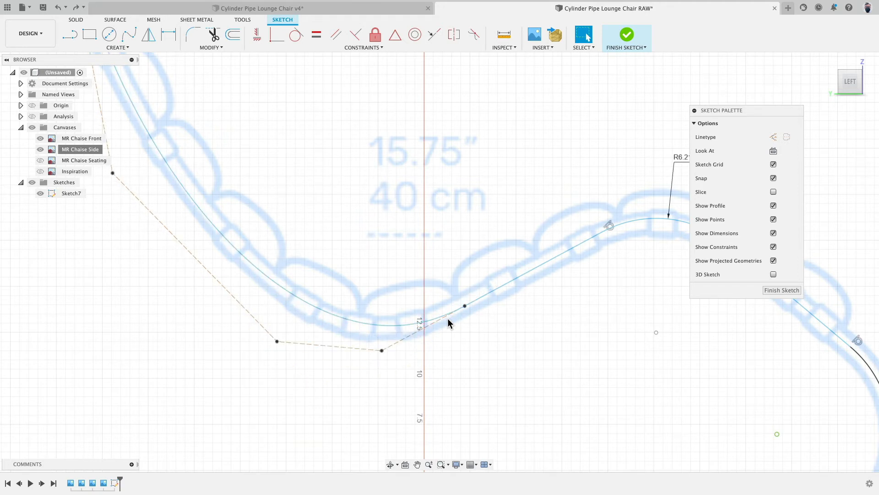
key("super+z")
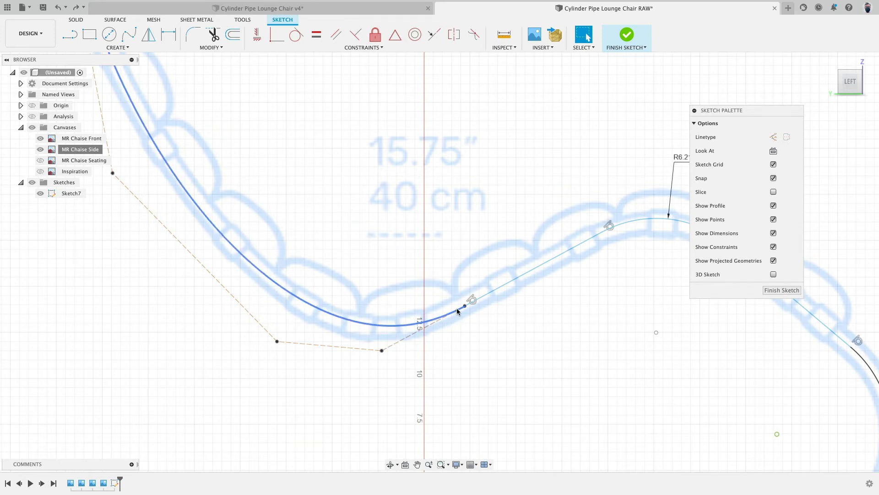
key("super+shift+z")
key("super+shift+z")
key("super+shift+z")
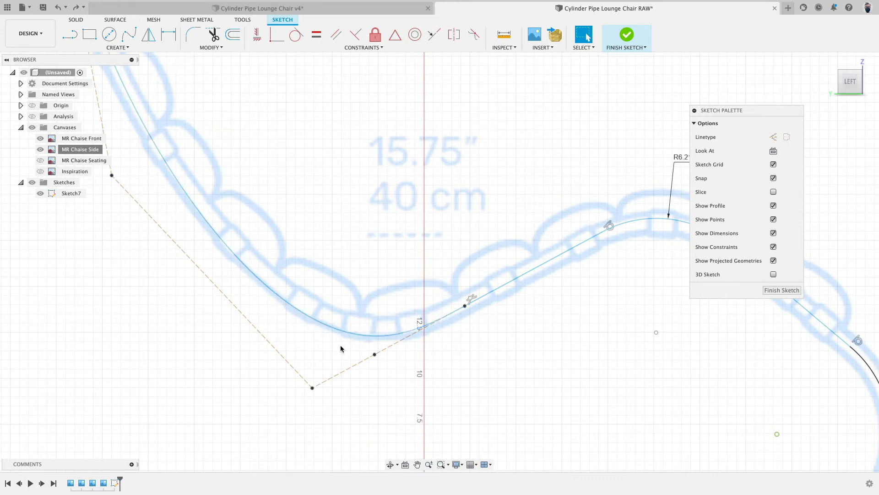
Step: Move the two inner spline control points nearest the seat to Y 1, Z 12 in and Y 6, Z 9.5 in to follow the canvas
left_click_drag(374, 354, 407, 342)
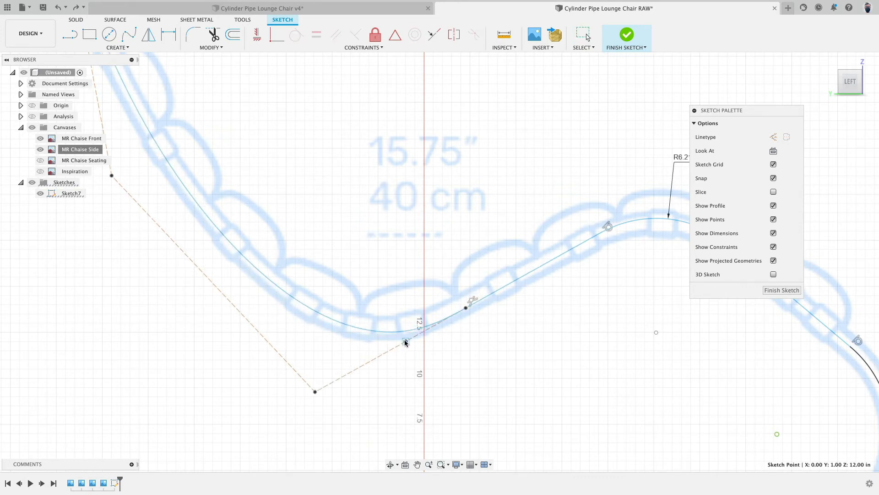
mouse_move(319, 394)
left_mouse_down()
mouse_move(320, 377)
mouse_move(315, 387)
left_mouse_up()
scroll(314, 386, "down", 4)
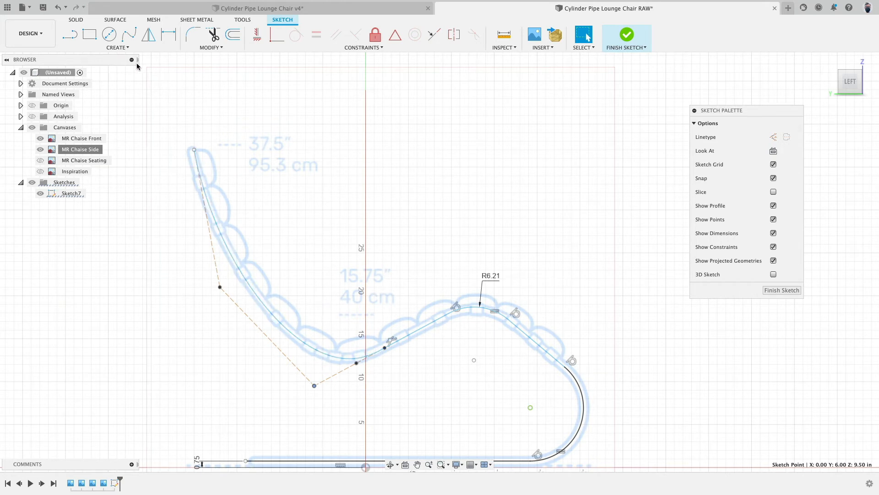
Step: Sketch two center diameter circles on the centers of the seat-top arc and the front arc, matching each arc's radius
left_click(112, 47)
mouse_move(124, 78)
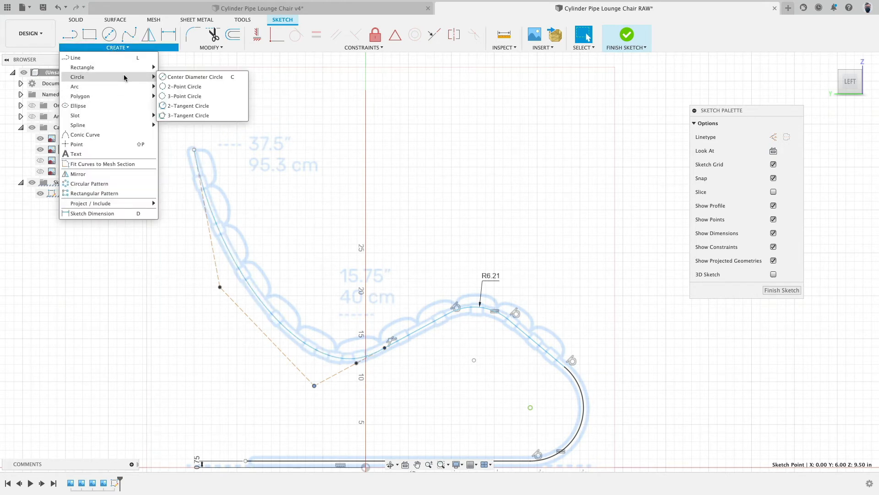
left_click(489, 334)
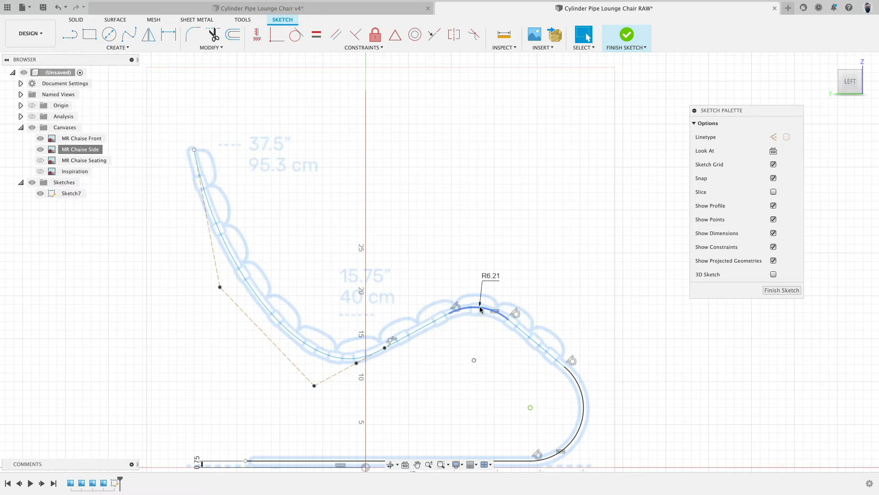
left_click(109, 34)
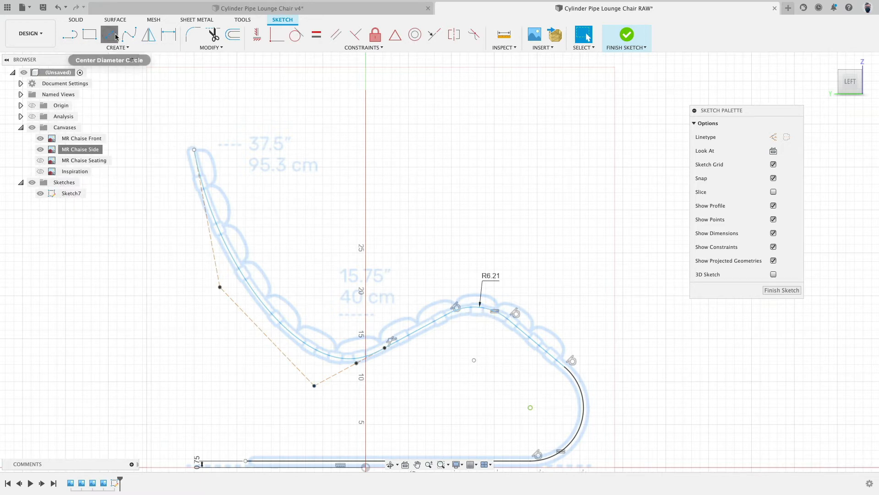
left_click(474, 360)
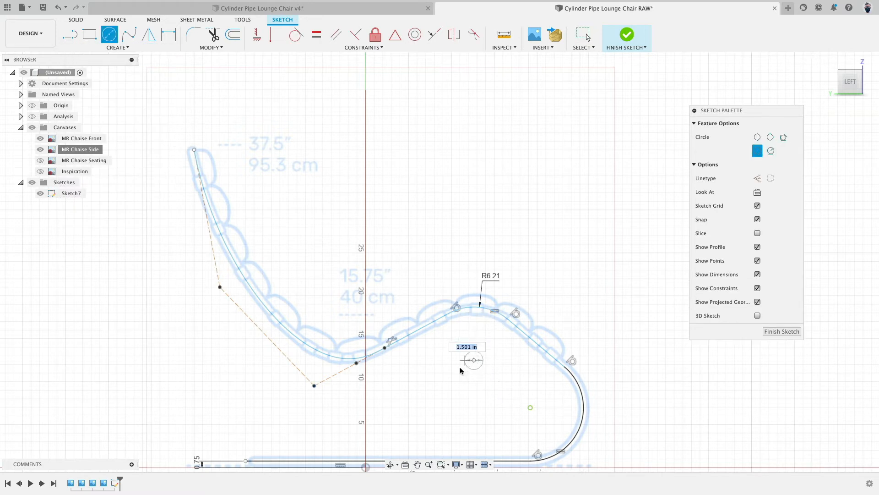
left_click(424, 386)
left_click(531, 408)
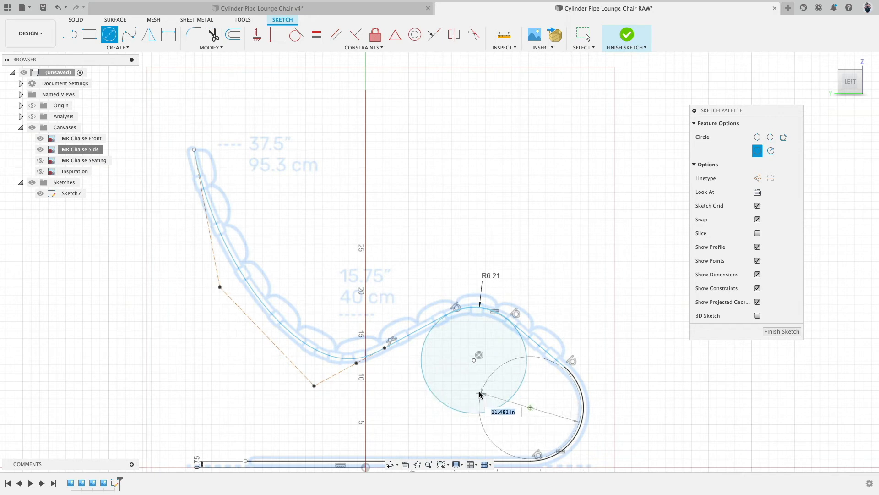
left_click(480, 395)
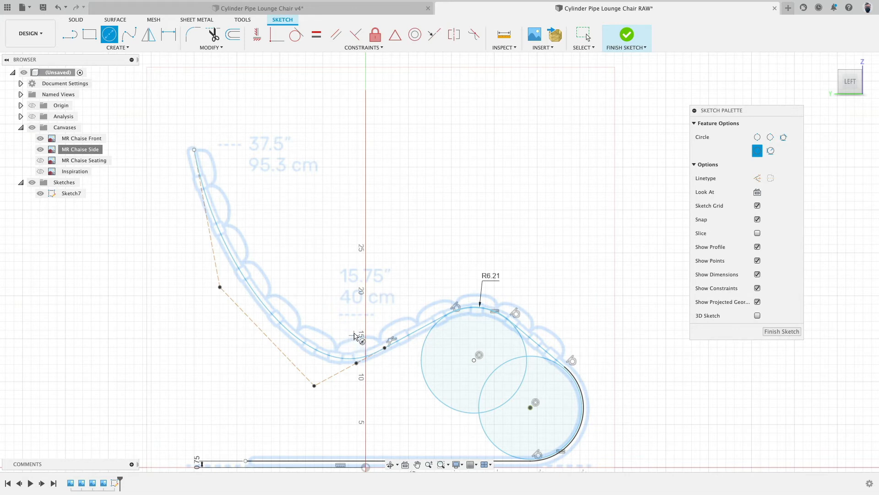
Step: Sketch a third circle over the low point of the backrest spline and move its center to Y 1, Z 19 in
left_click(358, 330)
left_click(380, 292)
key("Escape")
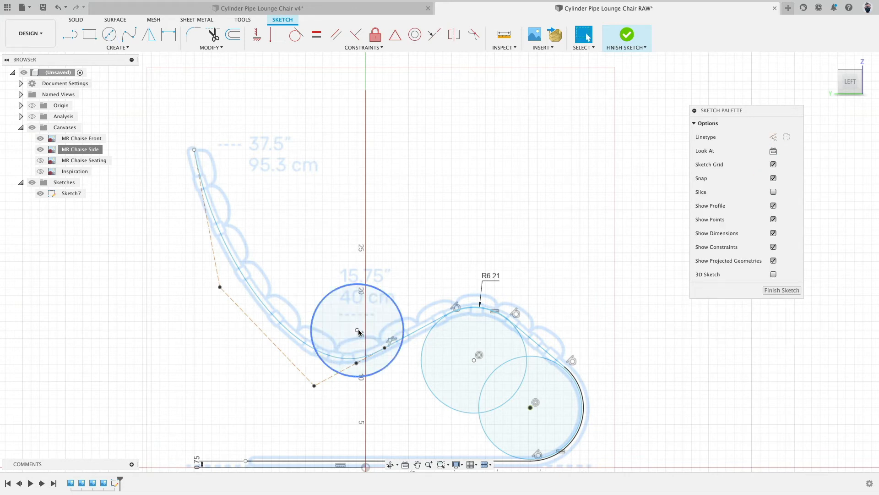
mouse_move(358, 332)
left_mouse_down()
mouse_move(275, 229)
mouse_move(359, 316)
mouse_move(354, 304)
left_mouse_up()
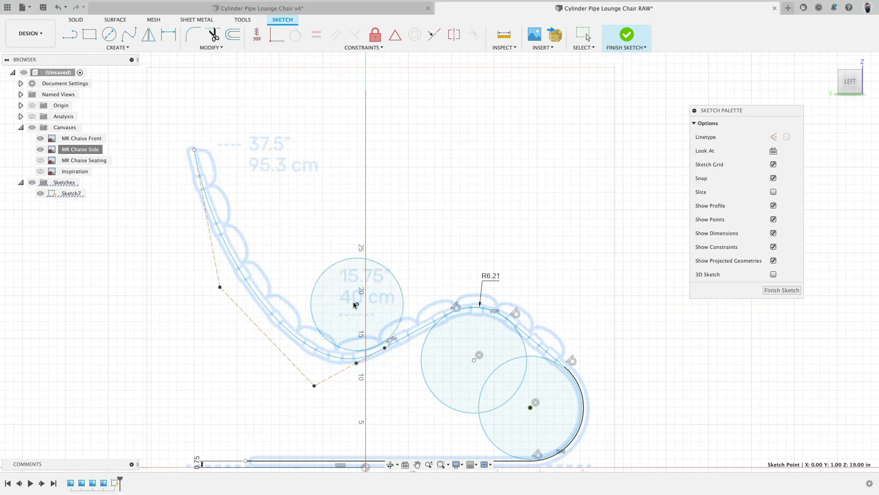
Step: Undo the third circle's move and all three comparison circles
key("super+z")
key("super+z")
key("super+z")
key("super+z")
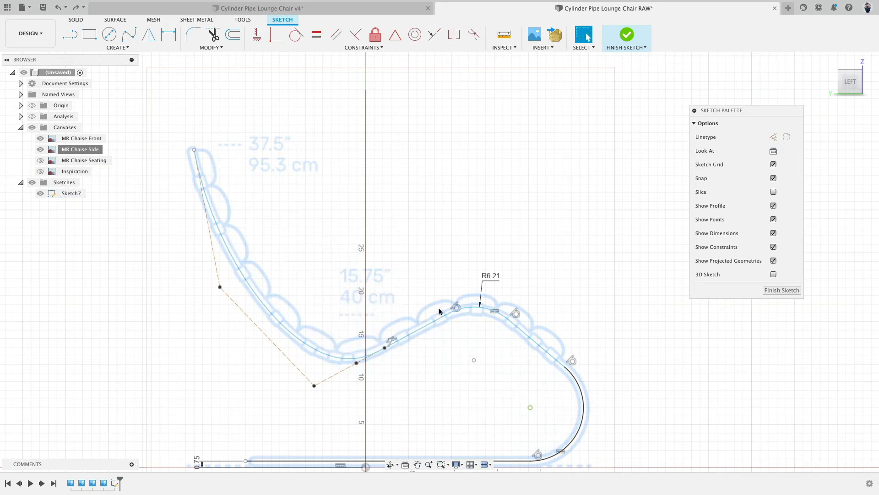
Step: Move the backrest spline's top endpoint to about Y 20.5, Z 36.9 in to match the canvas
left_click(194, 151)
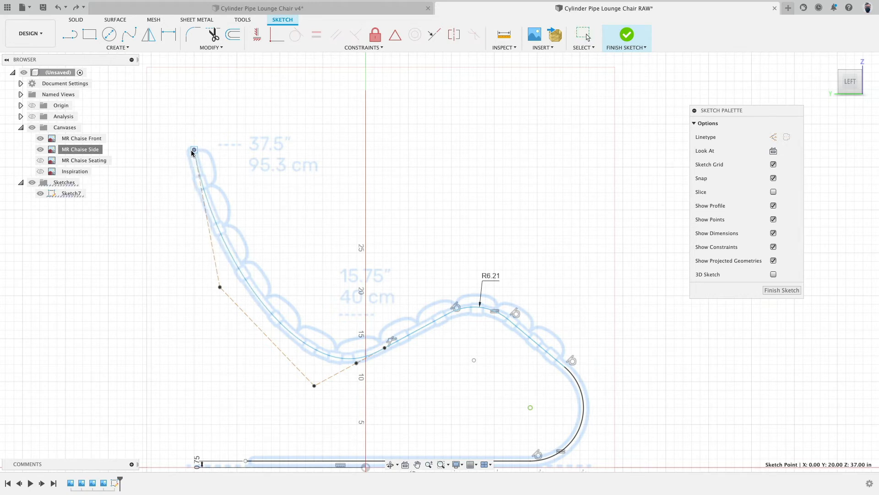
left_click_drag(192, 152, 190, 153)
middle_click_drag(132, 241, 244, 249)
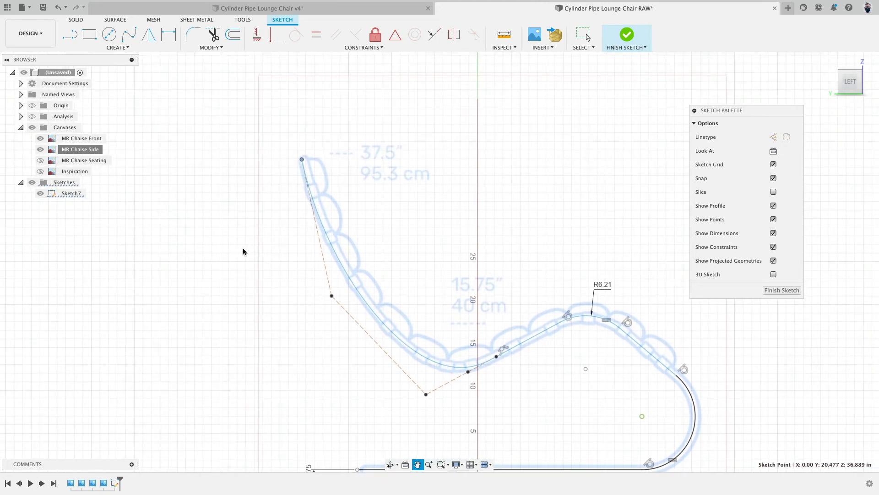
Step: Draw a horizontal line about 4.5 in long from the backrest spline's top endpoint, extending away from the seat
left_click(70, 34)
left_click(302, 160)
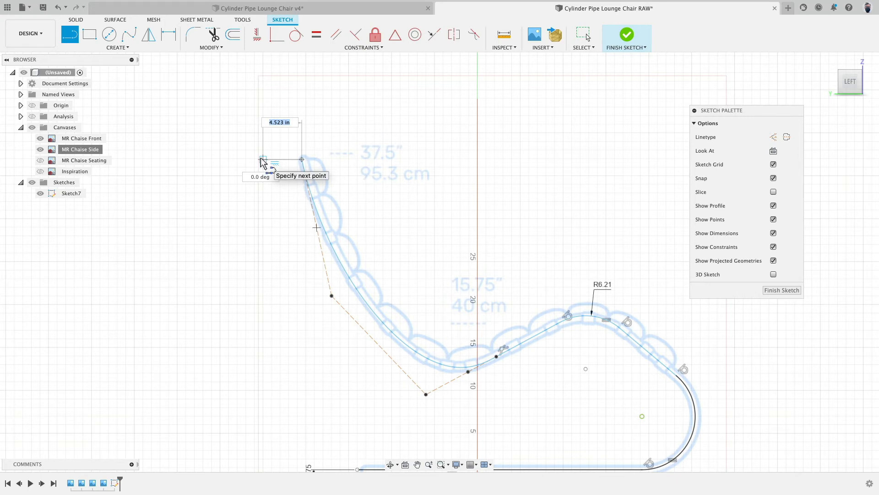
left_click(262, 159)
key("Escape")
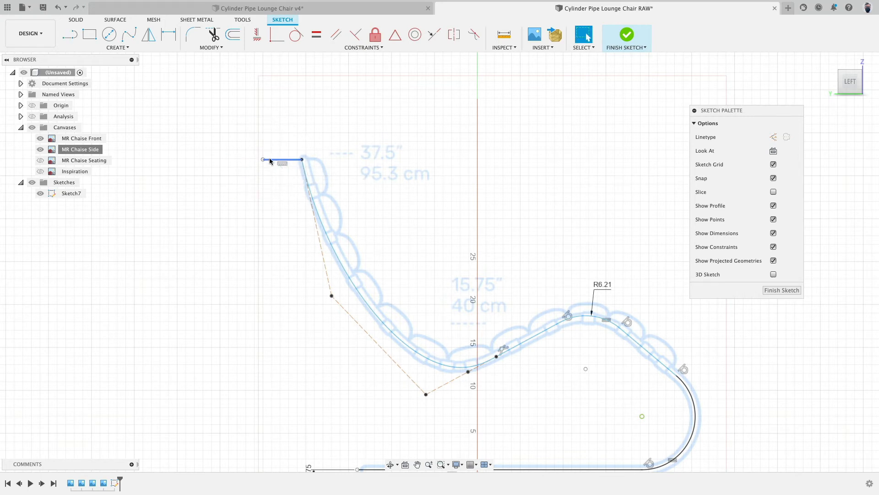
Step: Dimension the horizontal line at the top of the backrest to 5 in and finish the sketch
key("d")
left_click(277, 159)
left_click(280, 143)
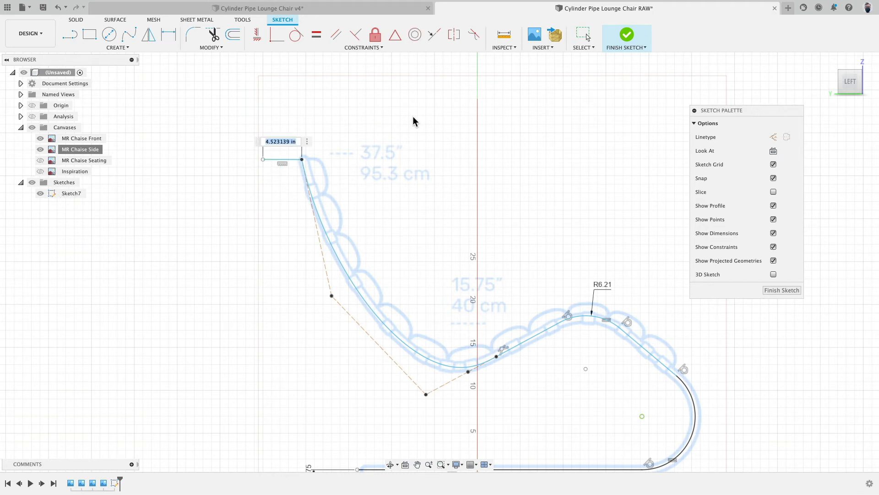
type("5")
key("Return")
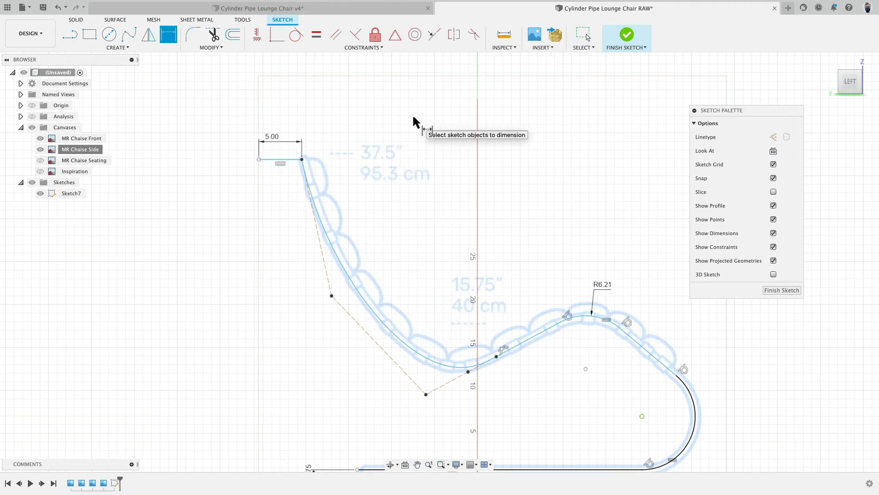
scroll(462, 183, "down", 3)
scroll(461, 183, "up", 2)
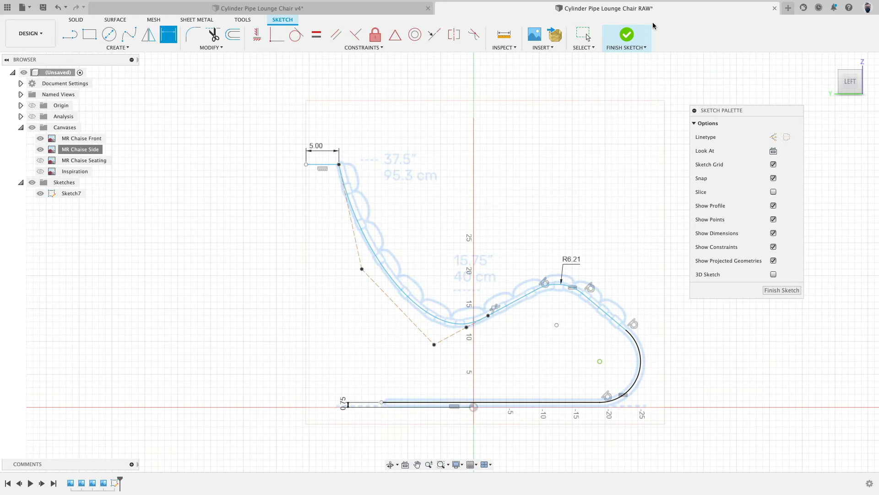
left_click(628, 35)
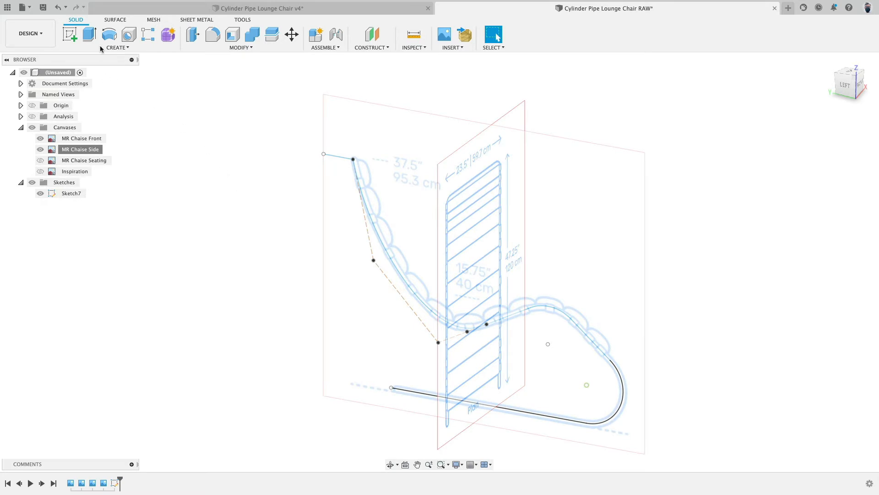
Step: Extrude the chained side profile as a surface, symmetric with 9 in per side, creating a new body
left_click(117, 20)
left_click(108, 34)
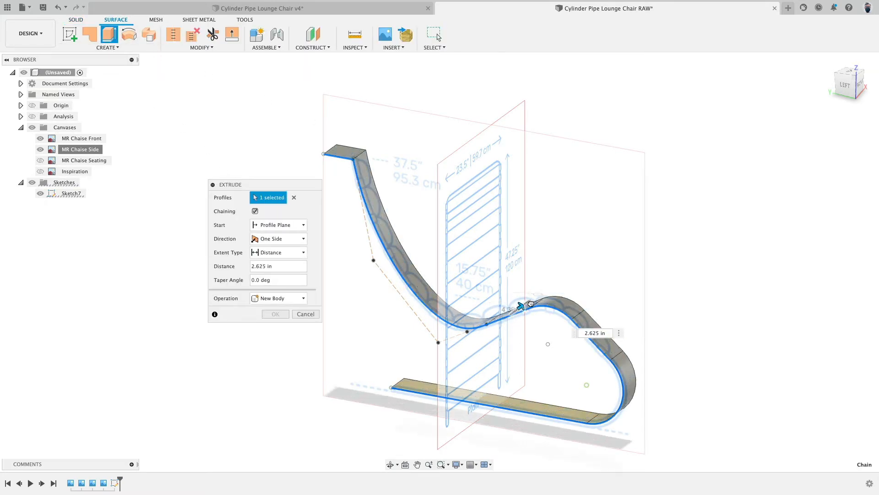
left_click_drag(508, 316, 527, 344)
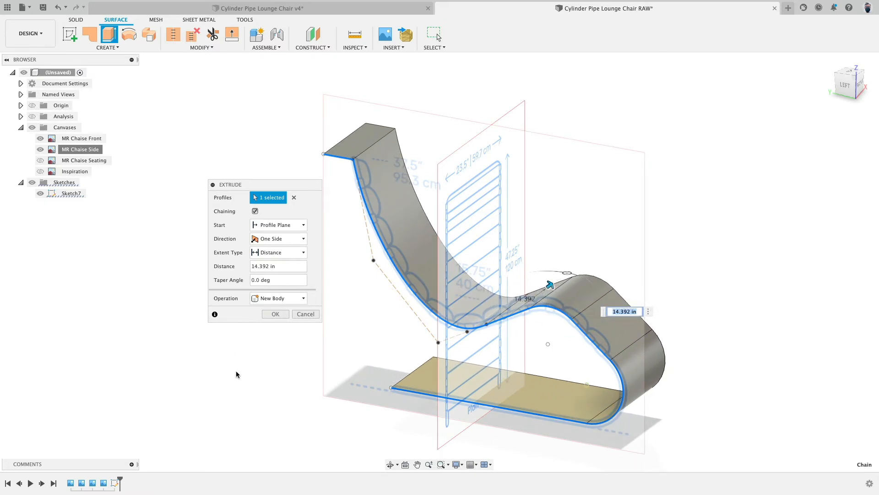
left_click(287, 266)
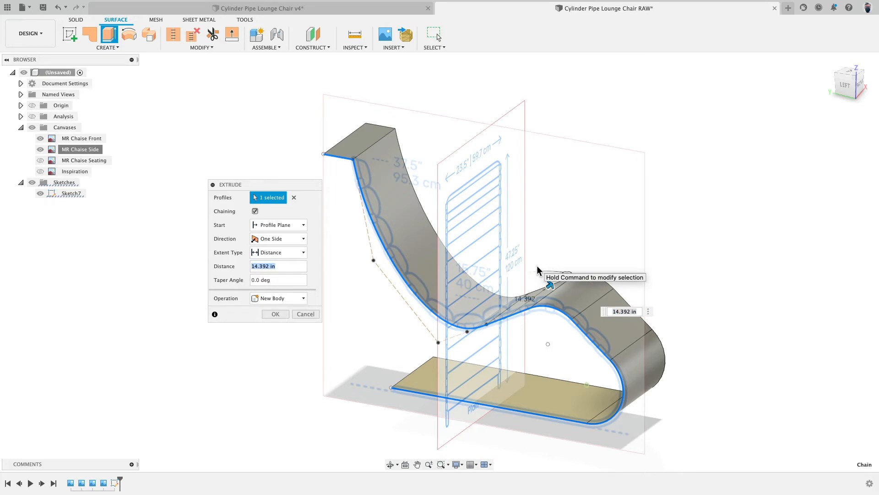
middle_click_drag(699, 247, 663, 253, "shift")
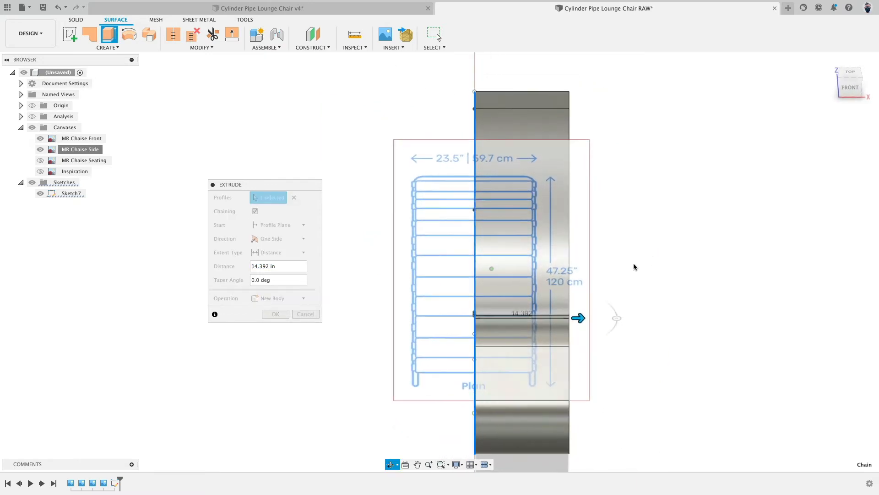
left_click_drag(584, 320, 545, 319)
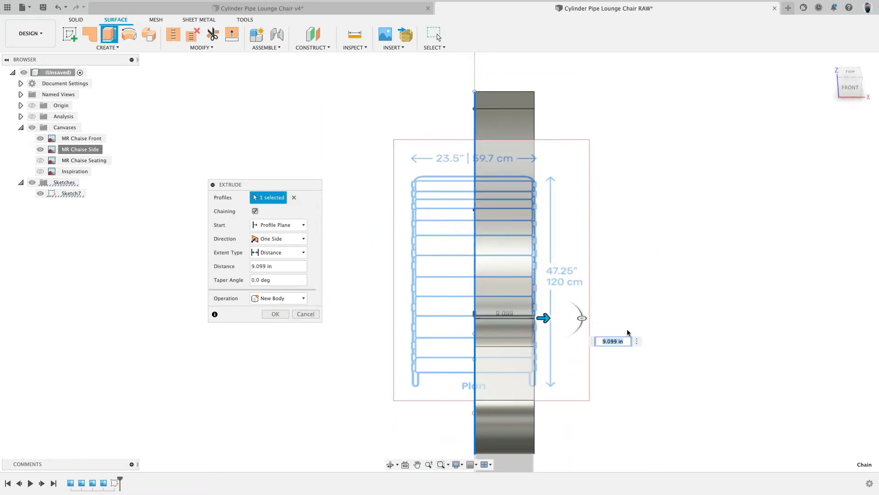
type("9")
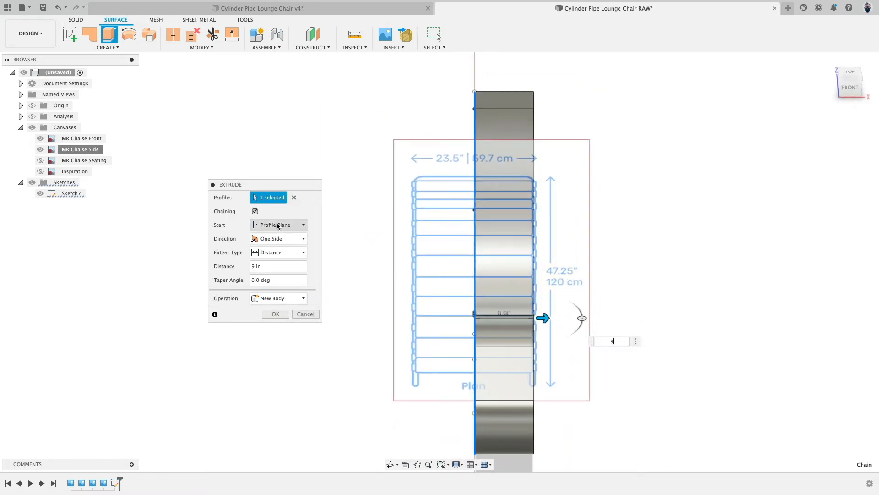
left_click(283, 239)
left_click(282, 271)
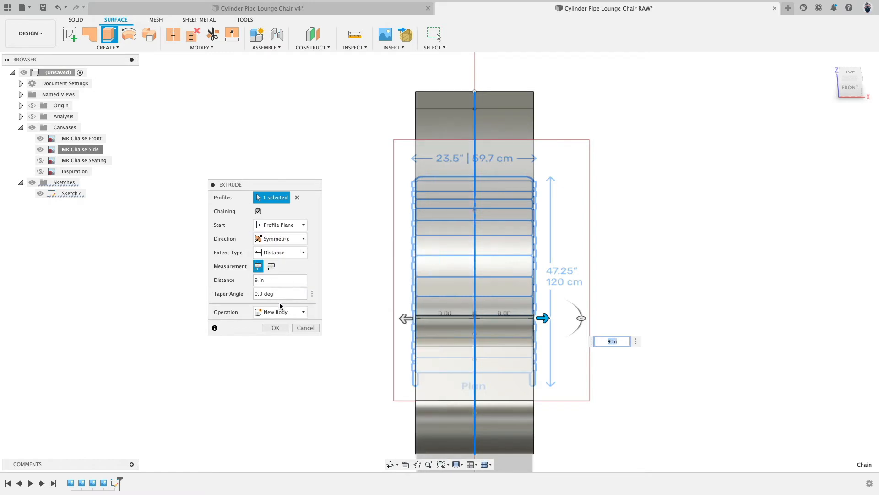
left_click(275, 328)
Step: Hide all the reference canvases so only the extruded surface and its sketch are shown
middle_click_drag(351, 349, 283, 212, "shift")
middle_click_drag(201, 206, 187, 196)
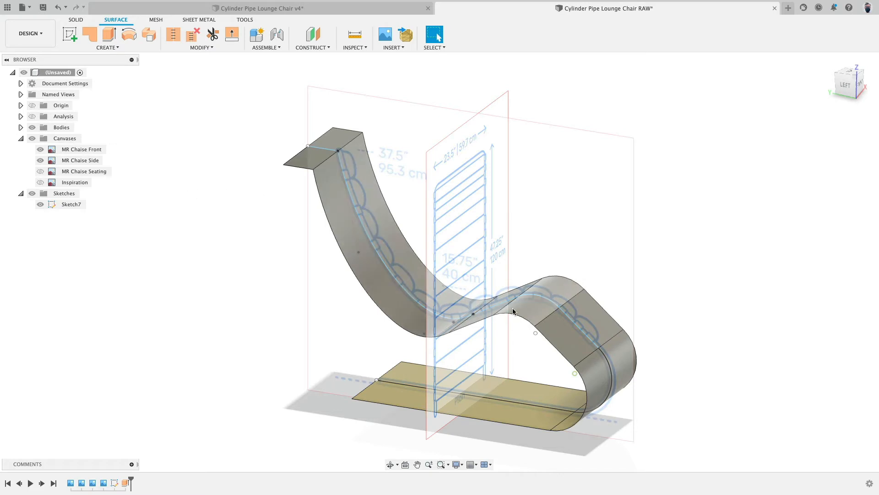
left_click(32, 138)
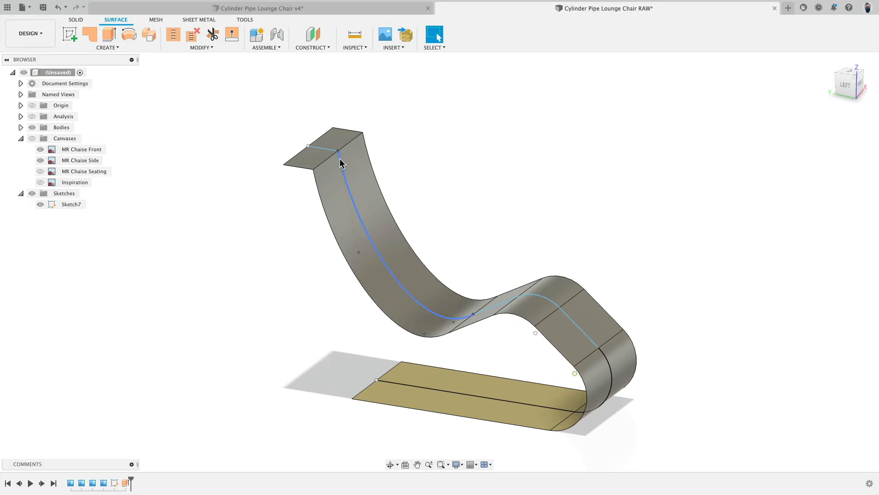
middle_click_drag(472, 166, 487, 163, "shift")
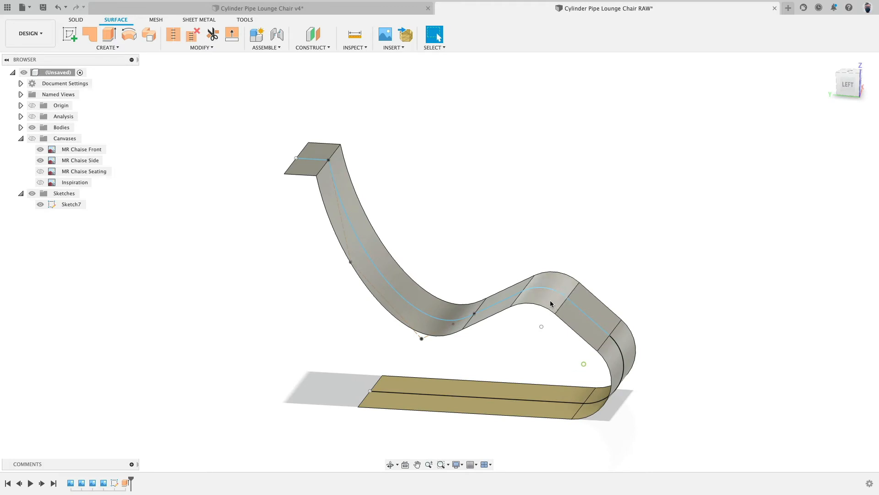
Step: Examine the front arc, the seat-top arc, and the corner where the top line meets the backrest spline
left_click(551, 303)
left_click(623, 355)
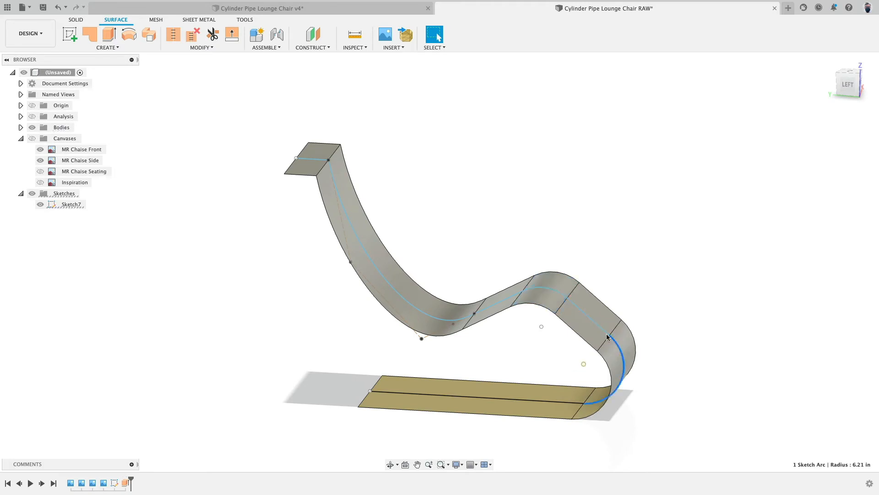
left_click(545, 289, "shift")
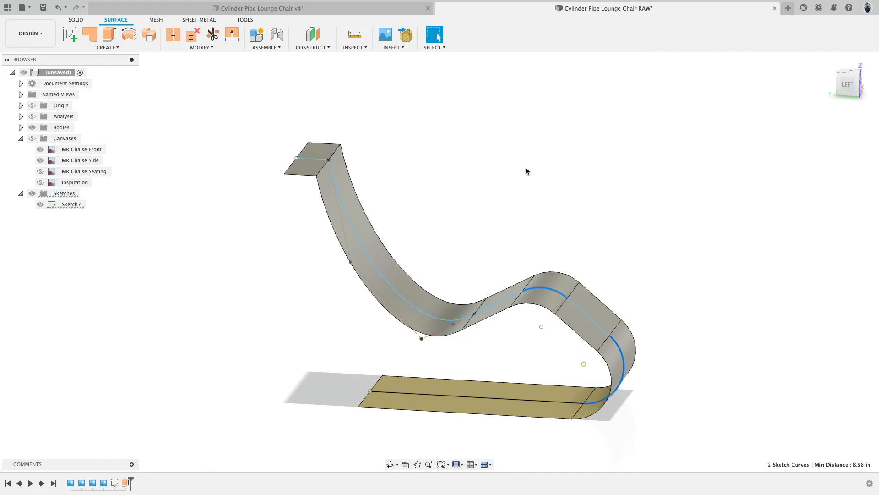
left_click(317, 160)
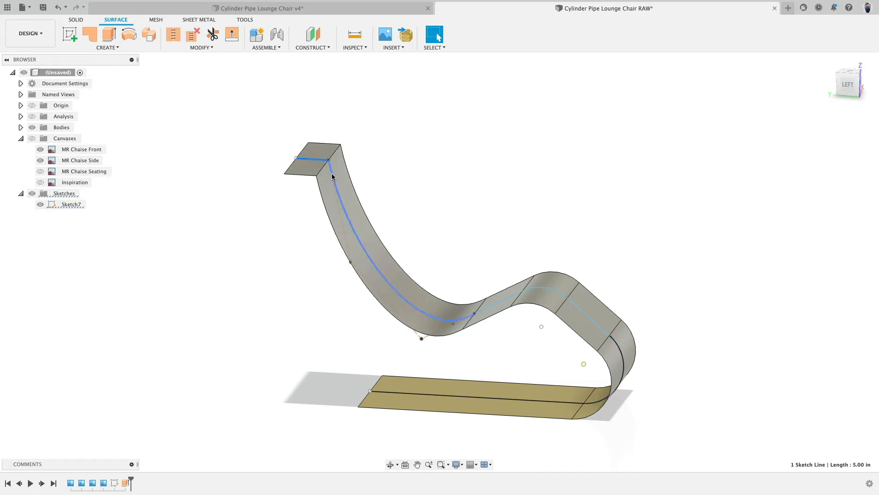
left_click(333, 178, "shift")
Step: Fillet the surface edge between the top flat and the backrest with a 2.5 in radius
left_click(327, 171)
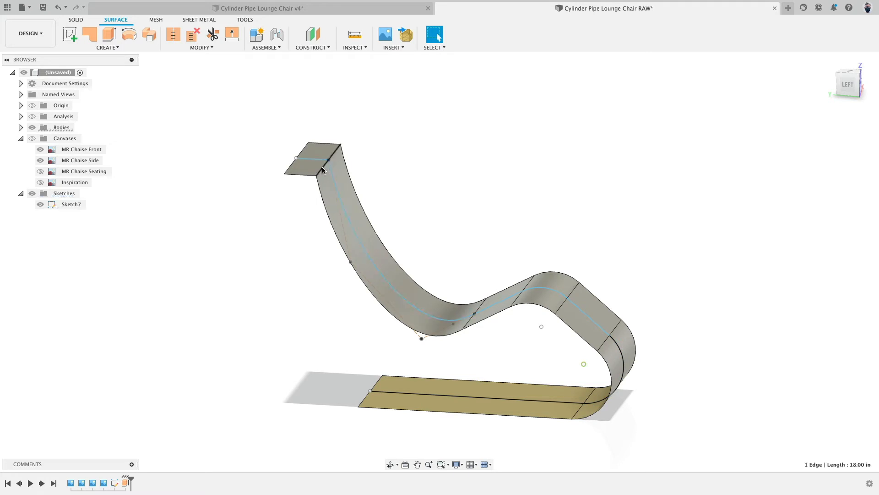
left_click(190, 49)
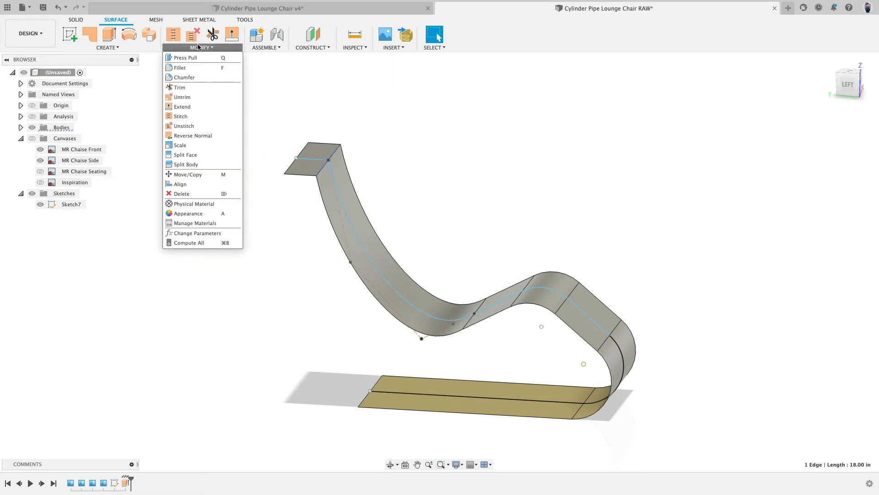
left_click(202, 70)
left_click_drag(335, 153, 324, 165)
type("2")
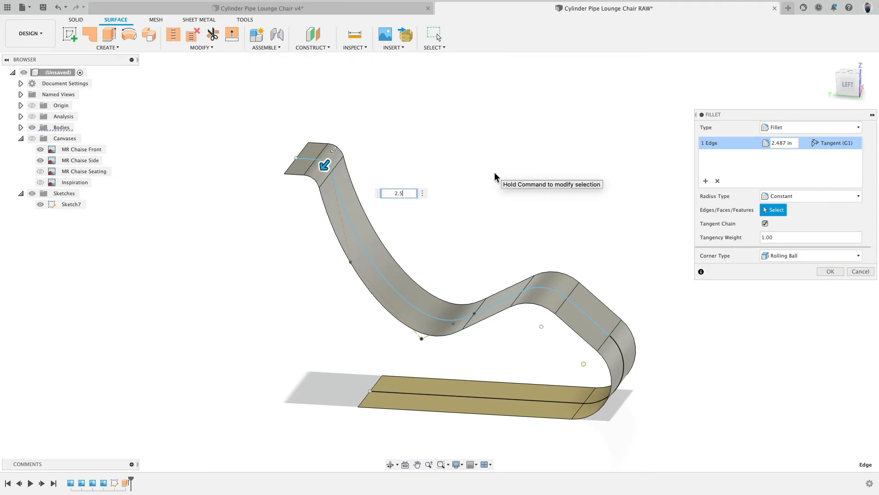
type(".5")
left_click(830, 272)
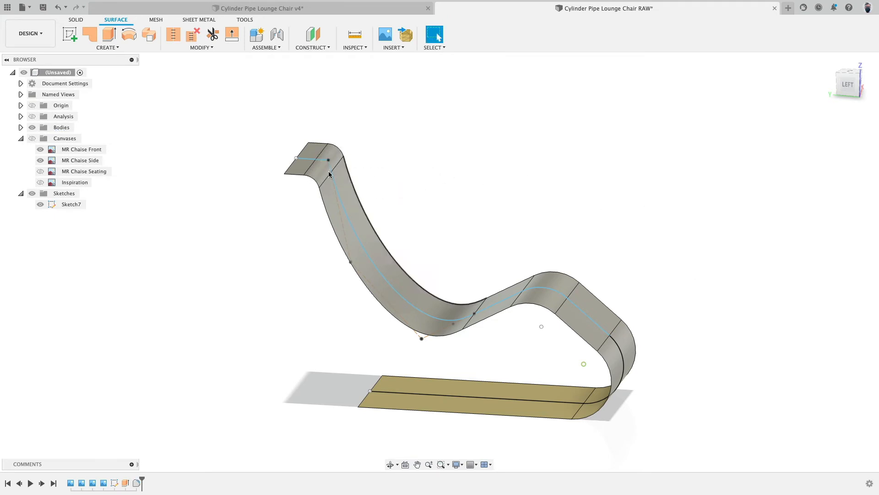
Step: Examine the seating faces from the top flat through the front slope, and check the profile from the left side
left_click(316, 165)
left_click(378, 220, "shift")
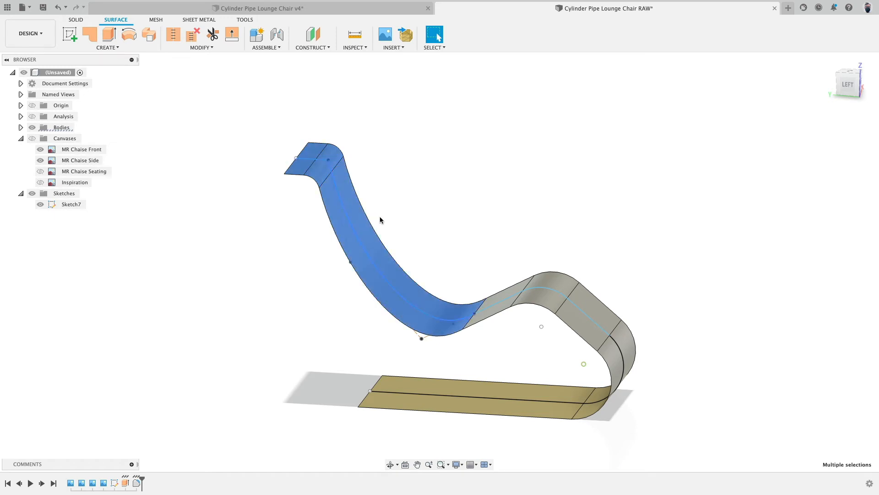
left_click(508, 304, "shift")
left_click(550, 293, "shift")
left_click(595, 321, "shift")
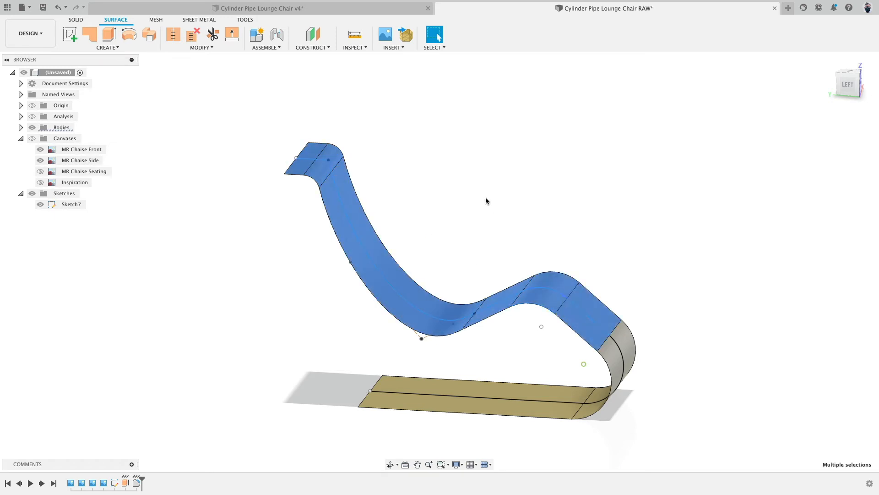
left_click(484, 200)
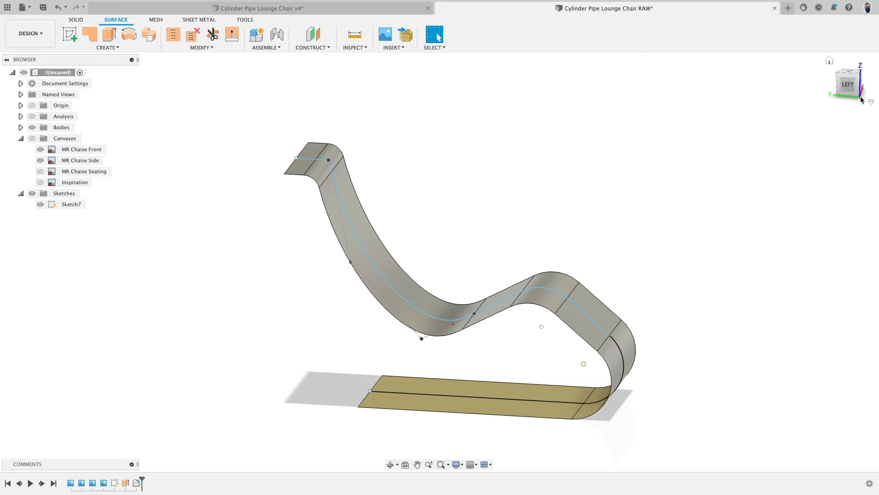
left_click(850, 87)
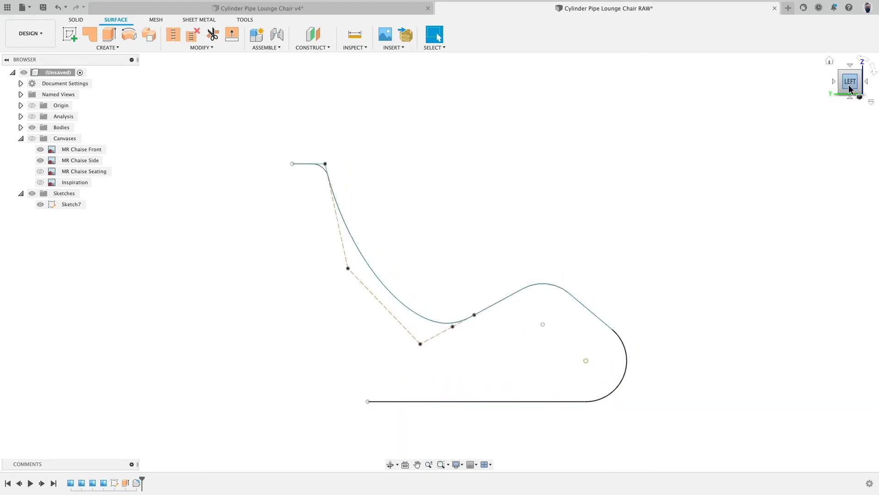
middle_click_drag(759, 127, 745, 144, "shift")
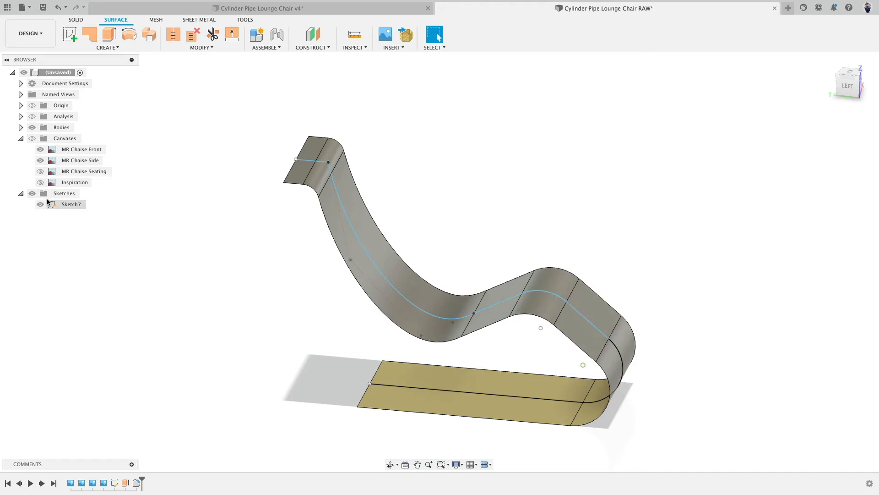
Step: Hide the bodies and reopen the side-profile sketch for editing
left_click(32, 128)
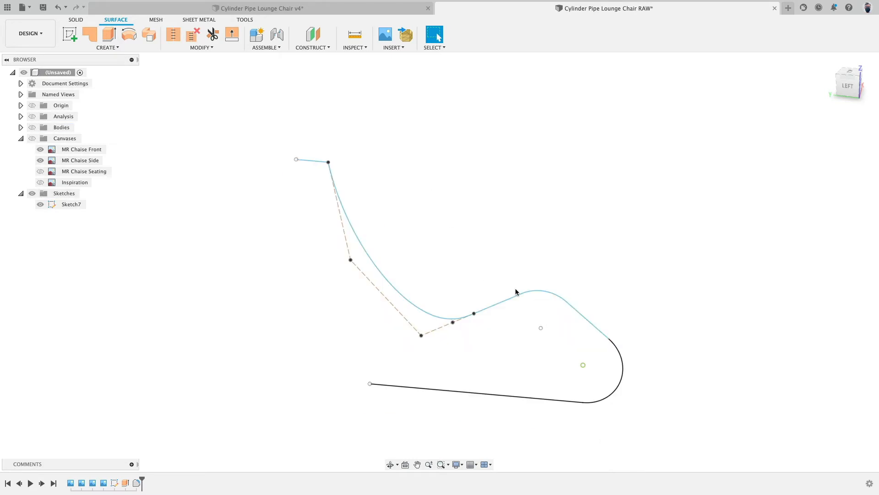
left_click(540, 291)
left_click(623, 371)
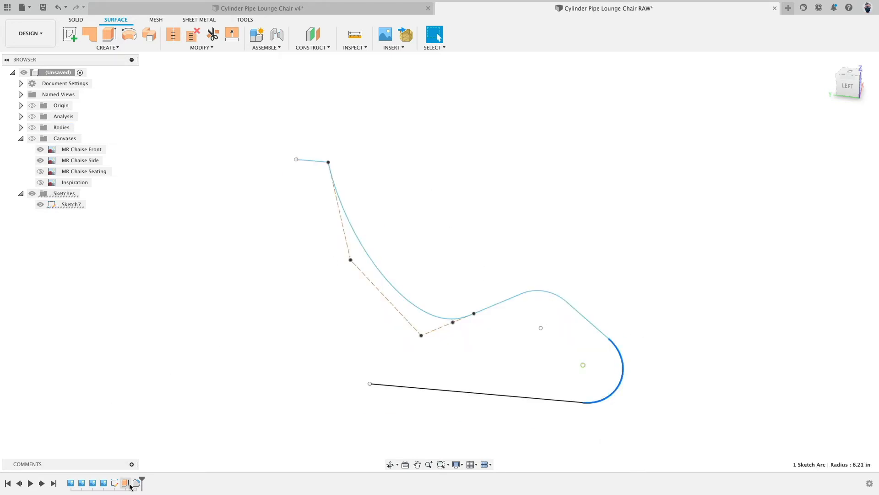
double_click(114, 484)
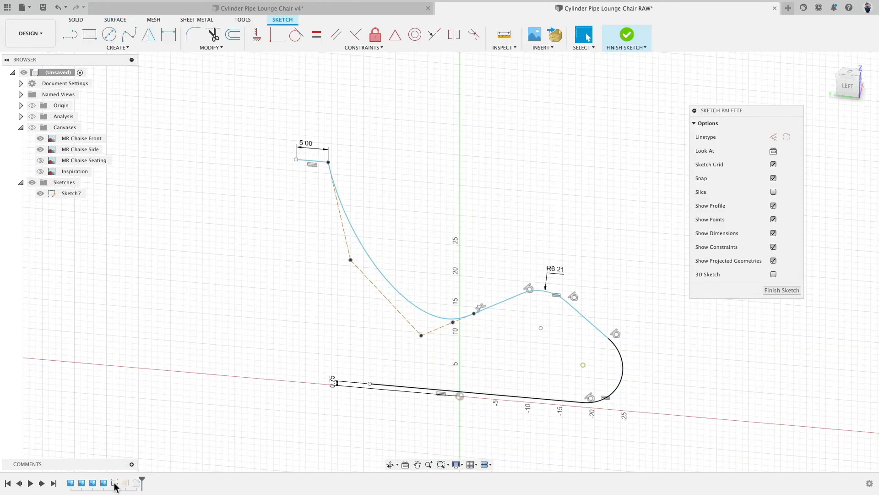
Step: Unfix the center point of the front arc in the side-profile sketch
double_click(555, 269)
key("Escape")
left_click(582, 366)
right_click(581, 368)
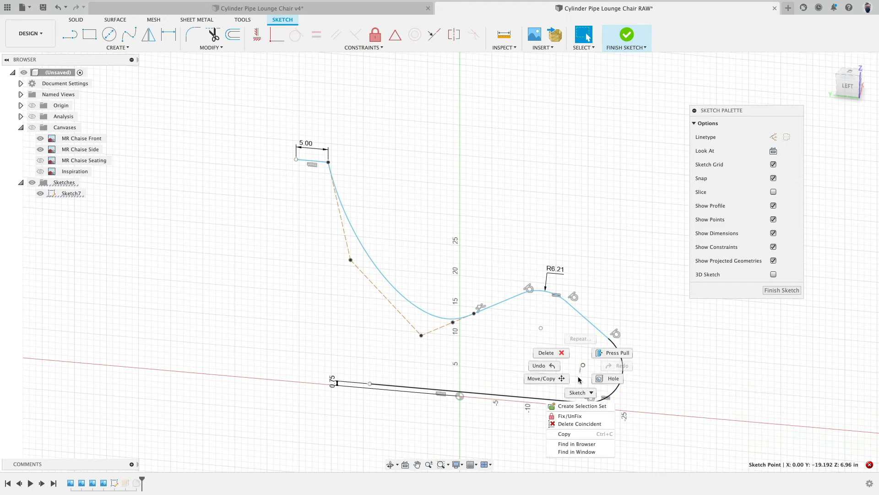
left_click(579, 415)
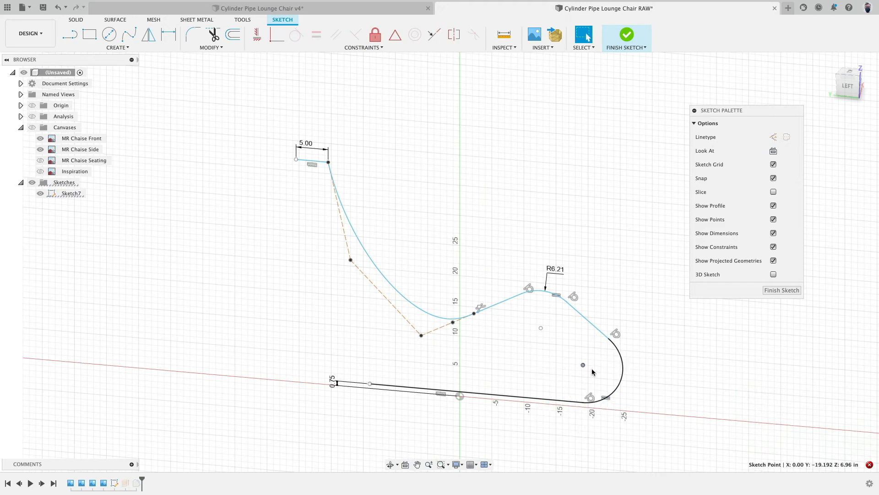
Step: Set the seat-top arc's radius dimension to 5 in
double_click(558, 272)
type("5")
key("Return")
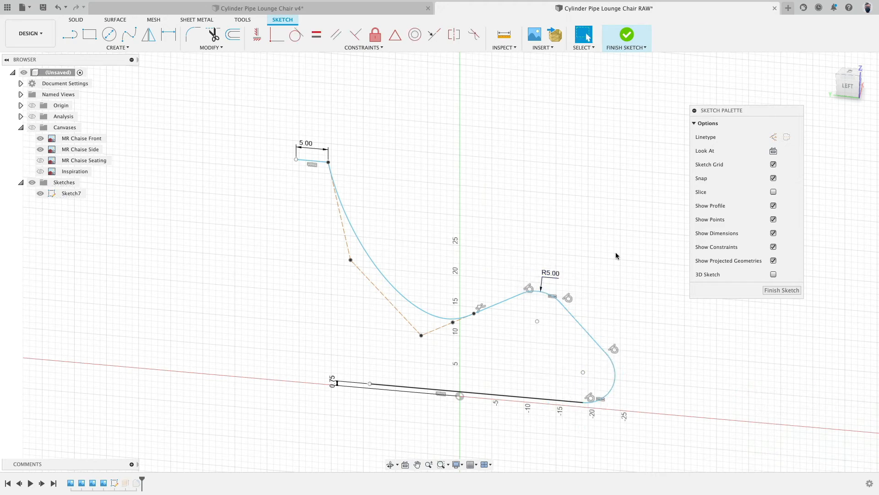
Step: Undo the last two changes to the chair profile sketch and finish editing the sketch
key("super+z")
key("super+z")
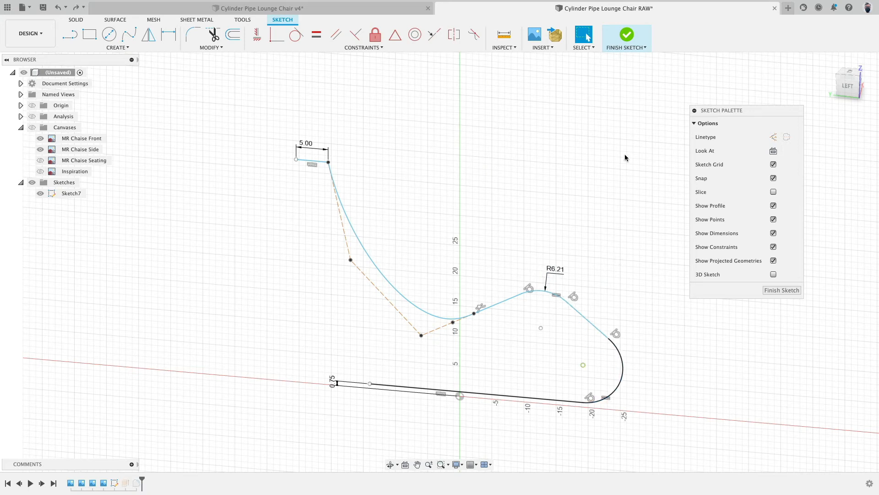
left_click(627, 34)
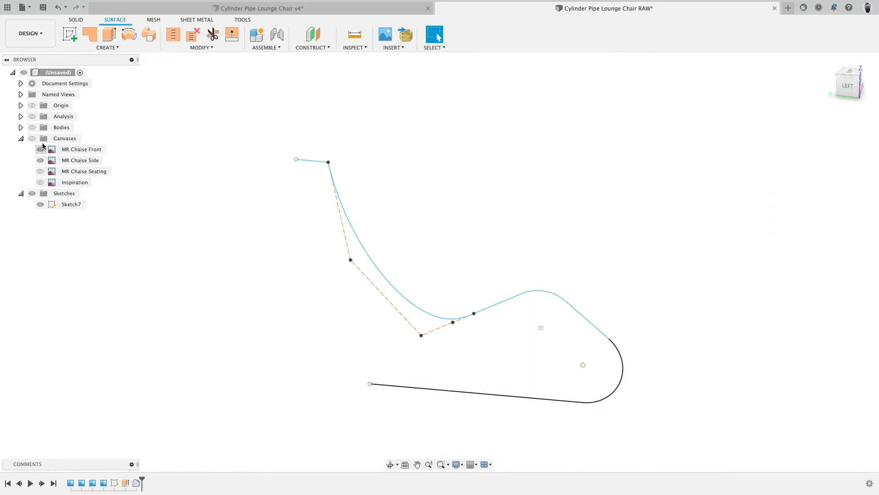
Step: Show the Bodies group so the surface of the chair is visible along with the profile sketch
left_click(32, 127)
left_click(40, 149)
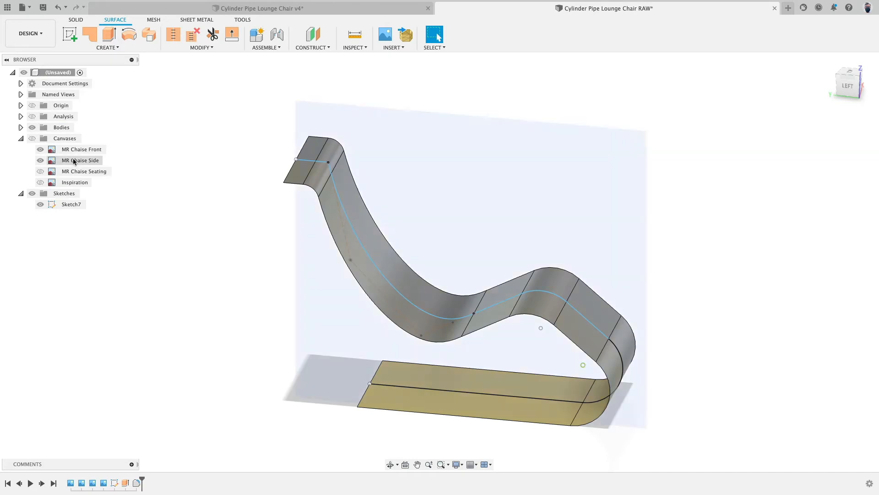
middle_click_drag(200, 235, 251, 267, "shift")
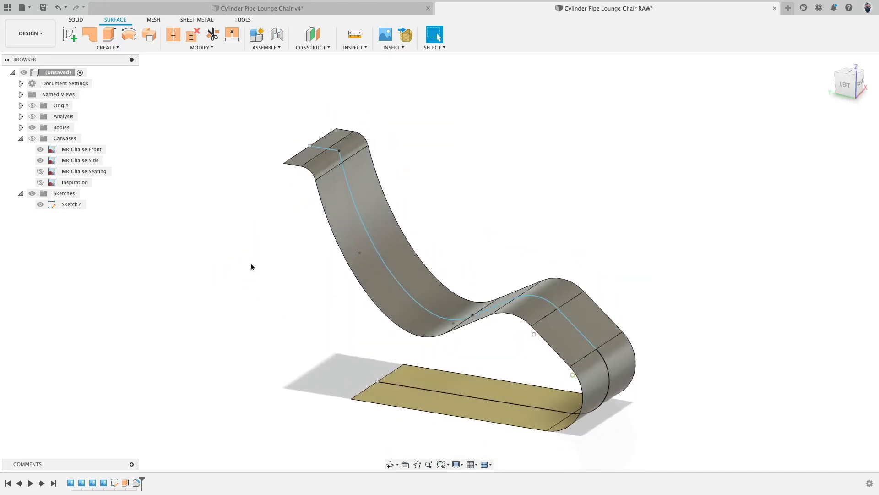
Step: Thicken the whole chained chair surface by about 2.285 in on one side as a new body
left_click(128, 48)
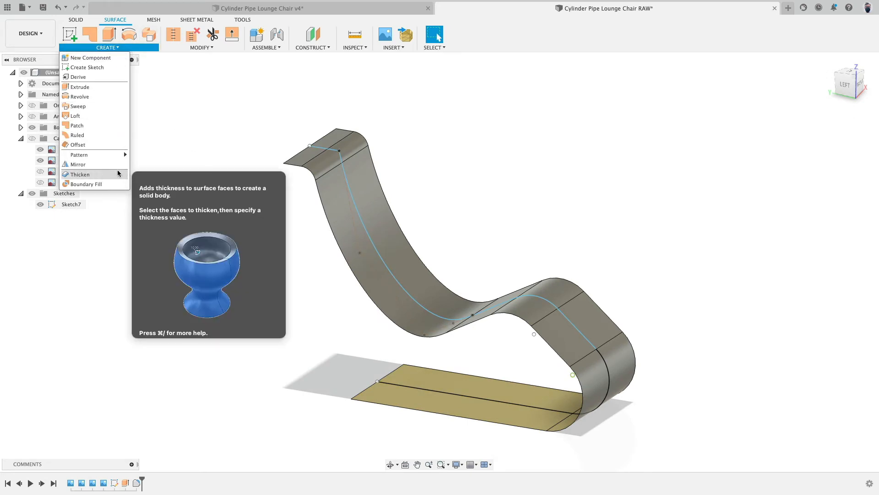
left_click(99, 176)
left_click(377, 224)
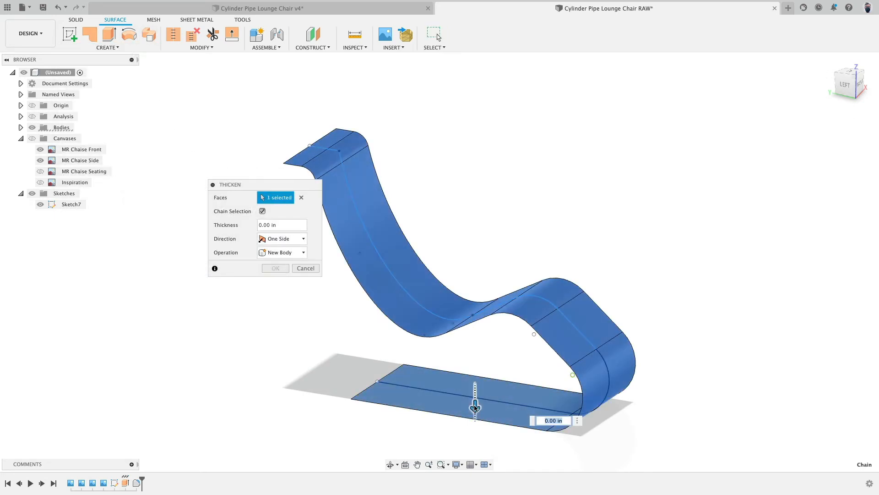
left_click_drag(475, 407, 476, 421)
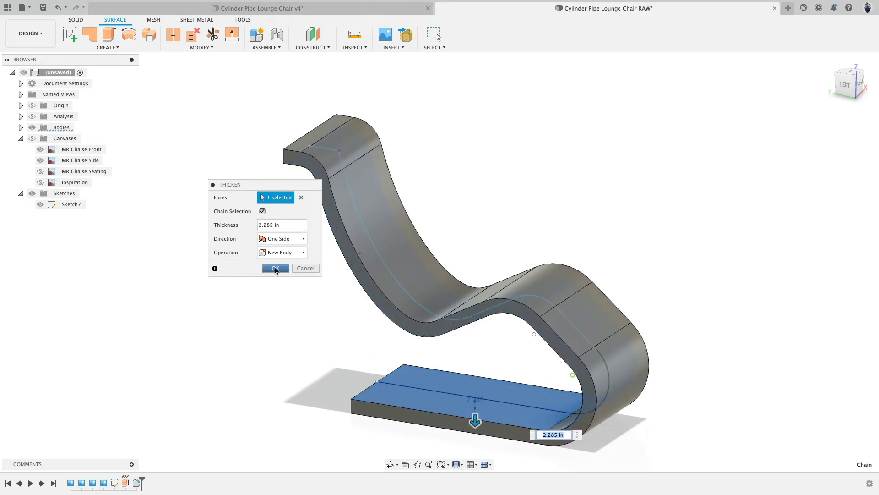
left_click(276, 269)
Step: Remove the original surface body Body186, keeping only the thickened solid
left_click(21, 128)
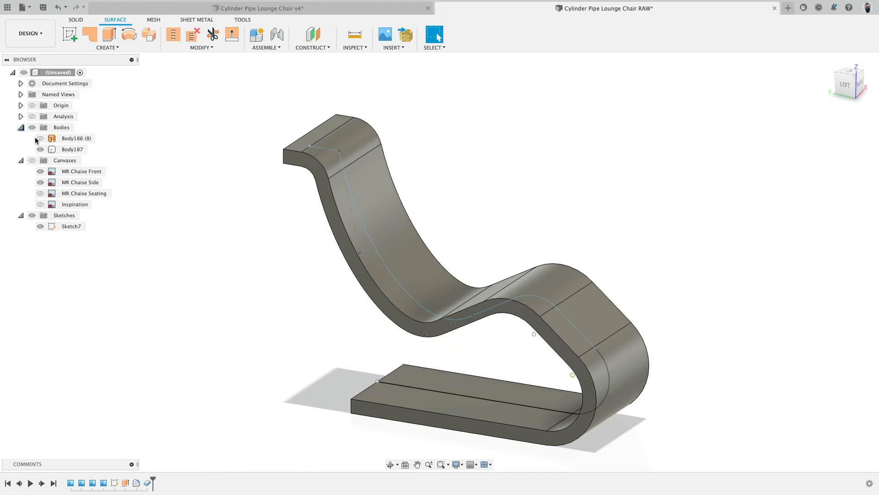
right_click(73, 139)
left_click(125, 274)
Step: Fillet the four short corner edges at the headrest end and the base end with a 2.5 in radius
middle_click_drag(218, 282, 266, 255, "shift")
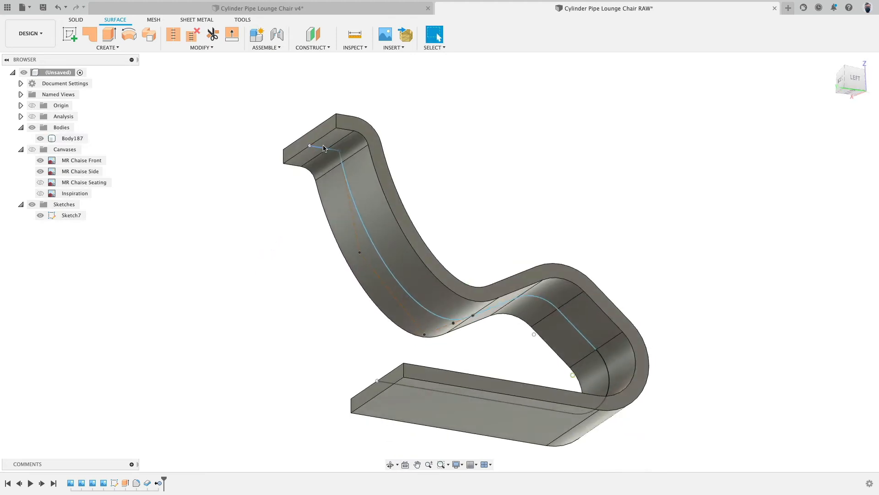
left_click(201, 48)
left_click(188, 68)
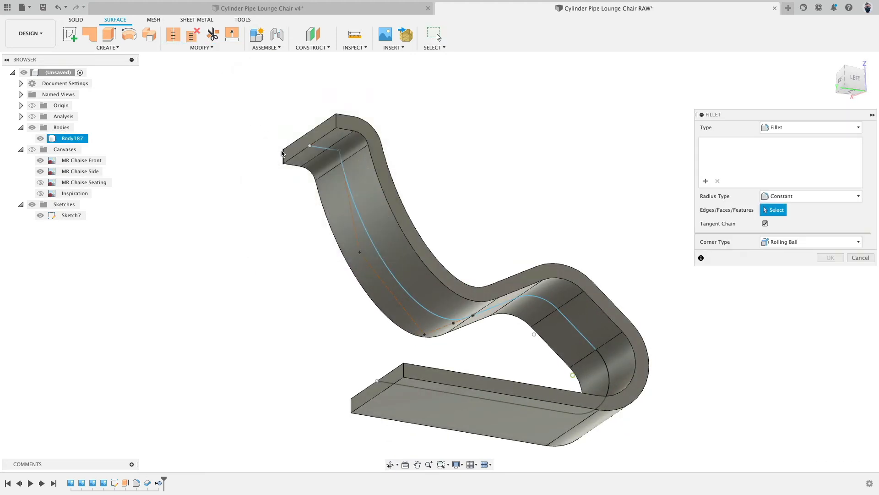
left_click(283, 153)
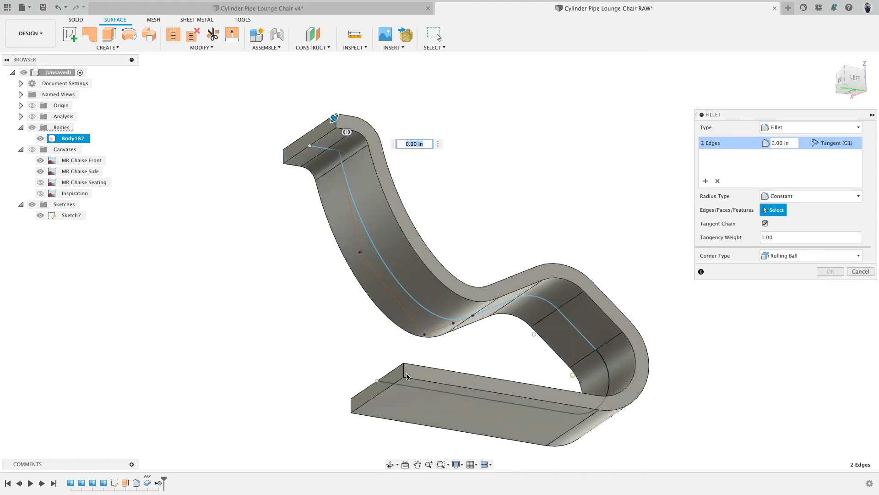
left_click(352, 406)
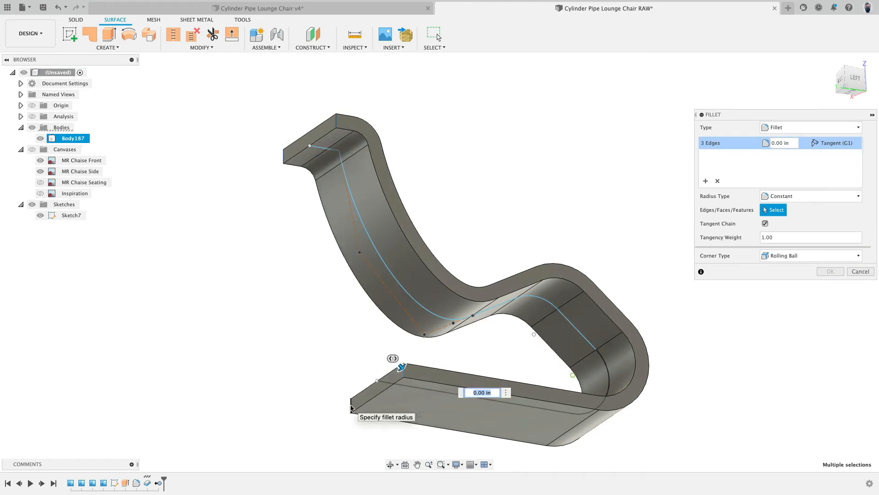
left_click(347, 407)
left_click_drag(351, 406, 353, 405)
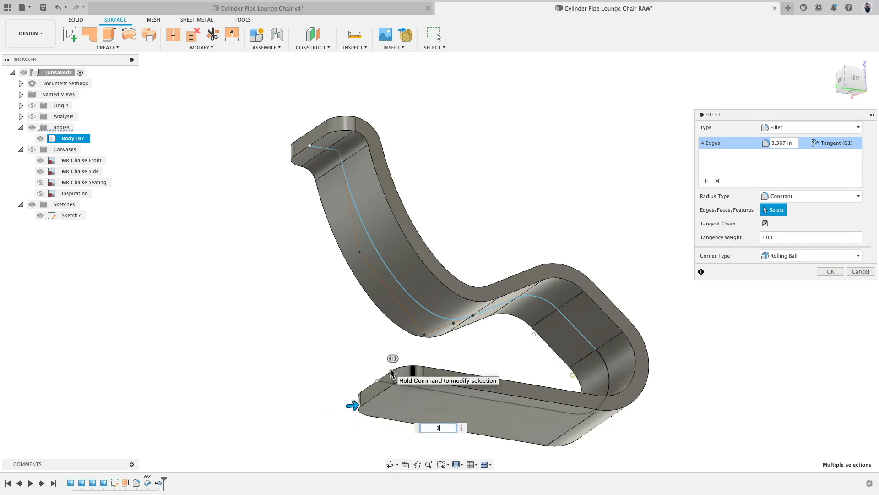
key("Return")
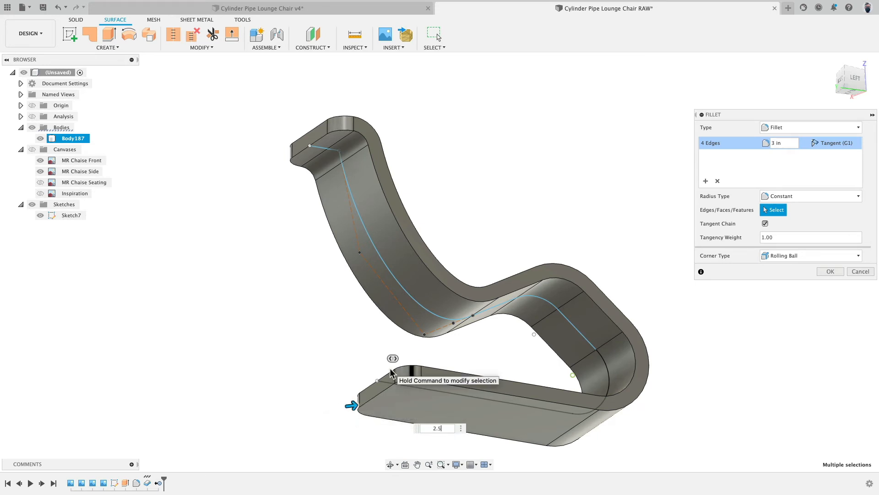
key("Return")
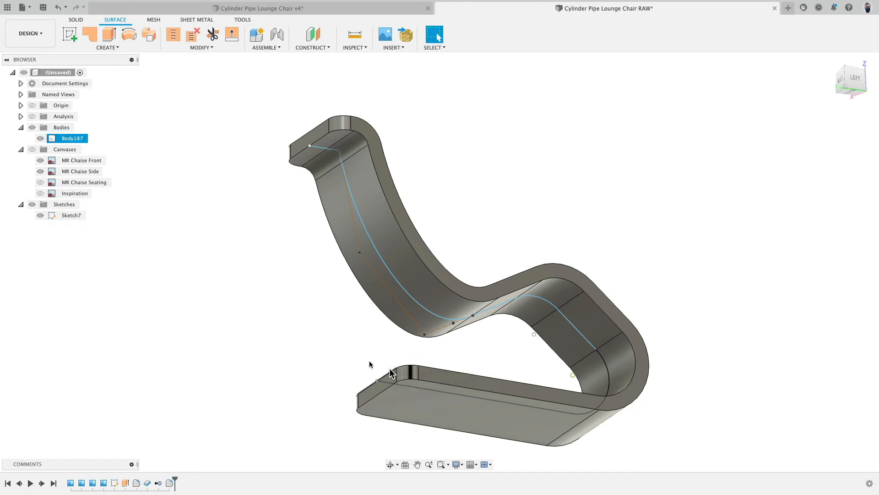
middle_click_drag(295, 231, 335, 316, "shift")
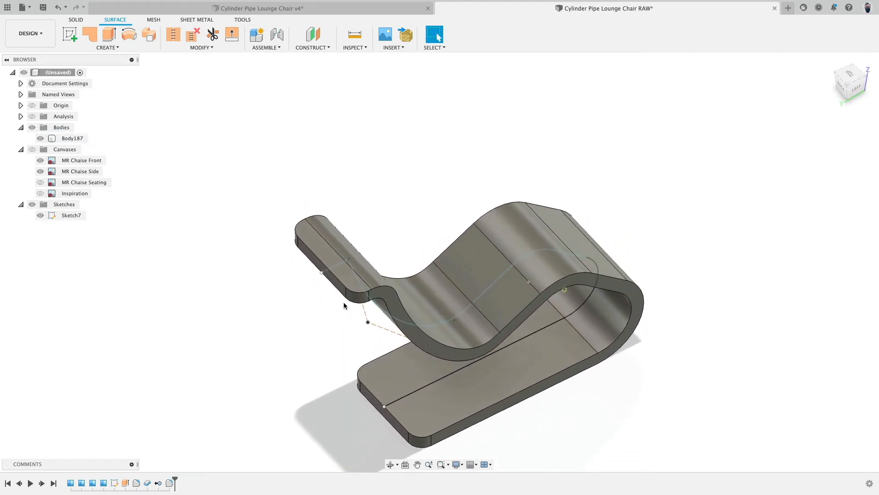
scroll(344, 306, "up", 5)
left_click(330, 272)
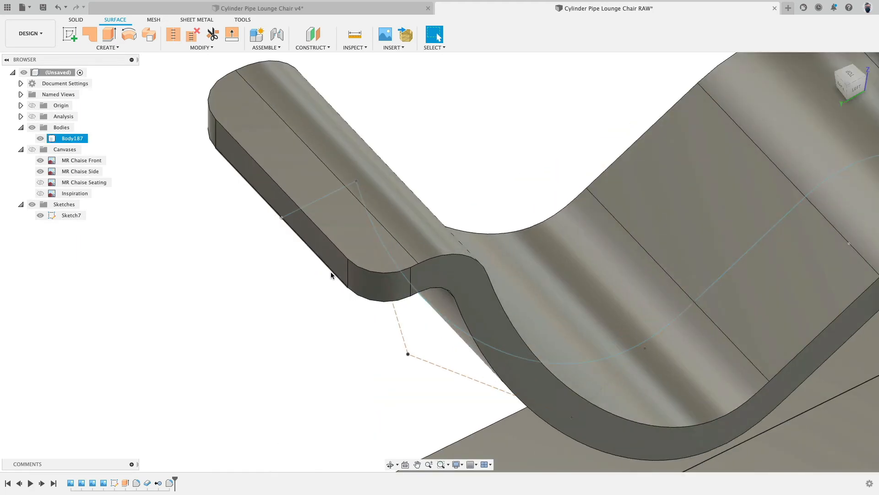
left_click(437, 290, "shift")
middle_click_drag(314, 308, 389, 295, "shift")
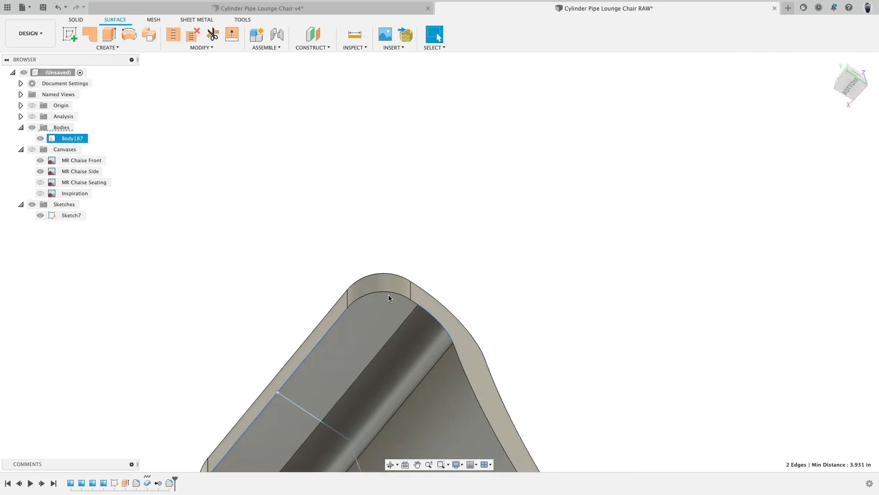
left_click(392, 293, "shift")
scroll(507, 263, "down", 3)
middle_click_drag(507, 264, 453, 115)
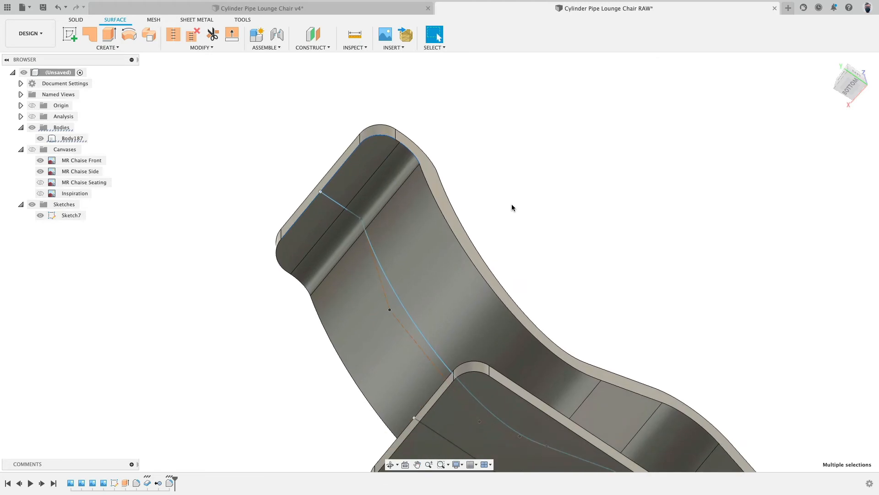
left_click(433, 396)
left_click(470, 365, "shift")
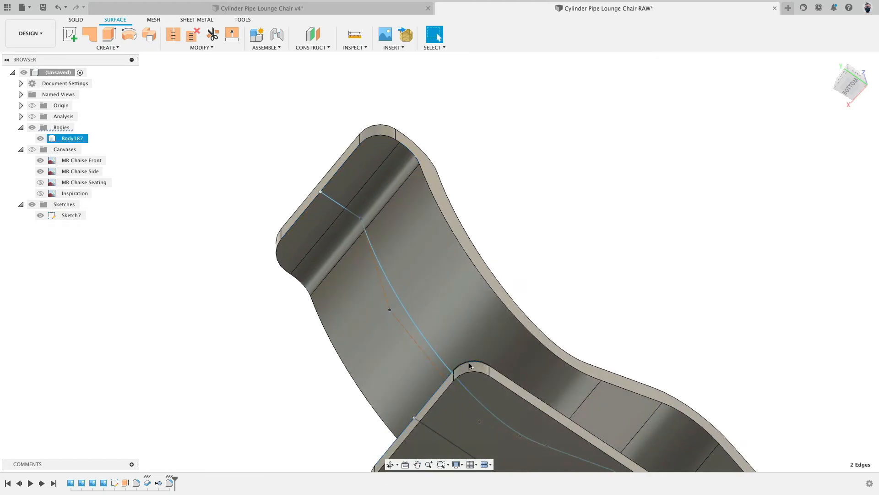
left_click(495, 370, "shift")
Step: Set up a circular Pipe along the inner perimeter edge chain of the thickened chair body, with the operation set to New Body
middle_click_drag(519, 335, 556, 327, "shift")
middle_click_drag(433, 260, 455, 220)
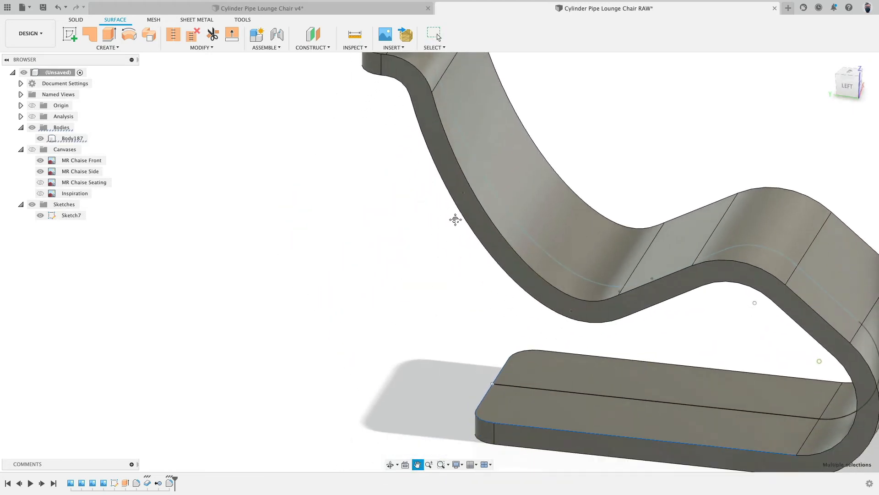
scroll(455, 220, "down", 3)
scroll(403, 281, "down", 2)
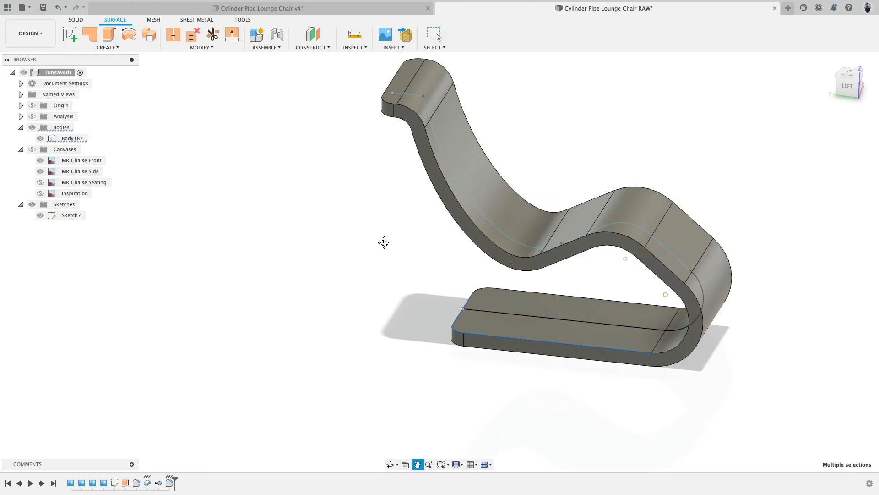
left_click(76, 21)
left_click(94, 47)
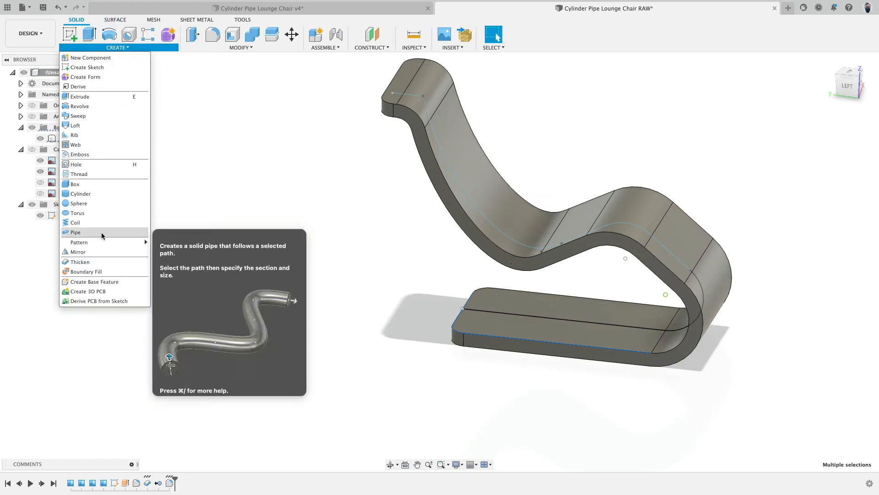
left_click(357, 250)
middle_click_drag(282, 264, 349, 238, "shift")
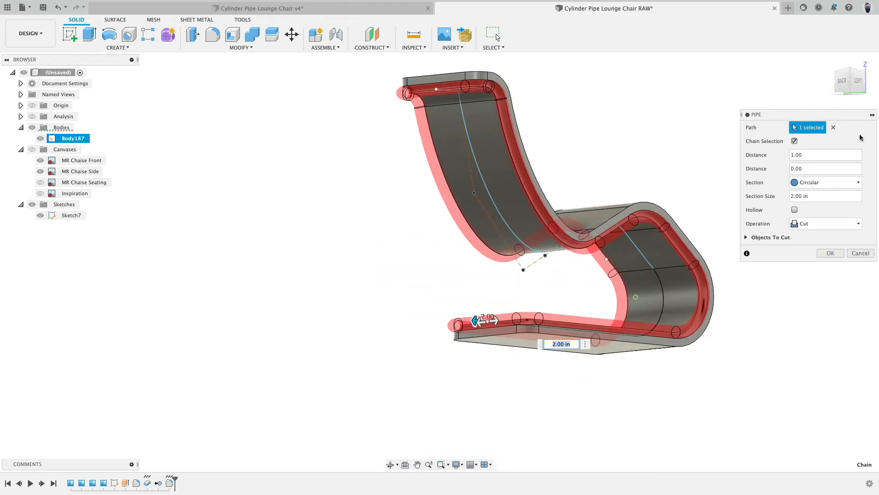
left_click(833, 128)
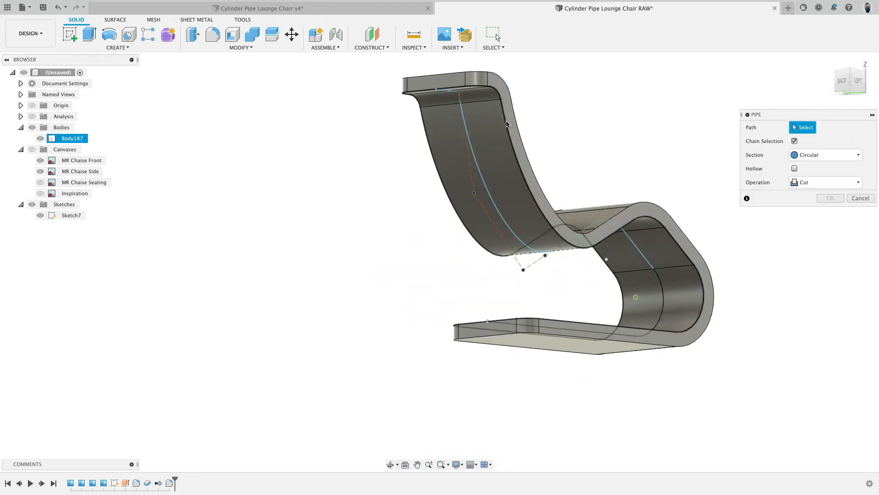
left_click(538, 119)
left_click(819, 226)
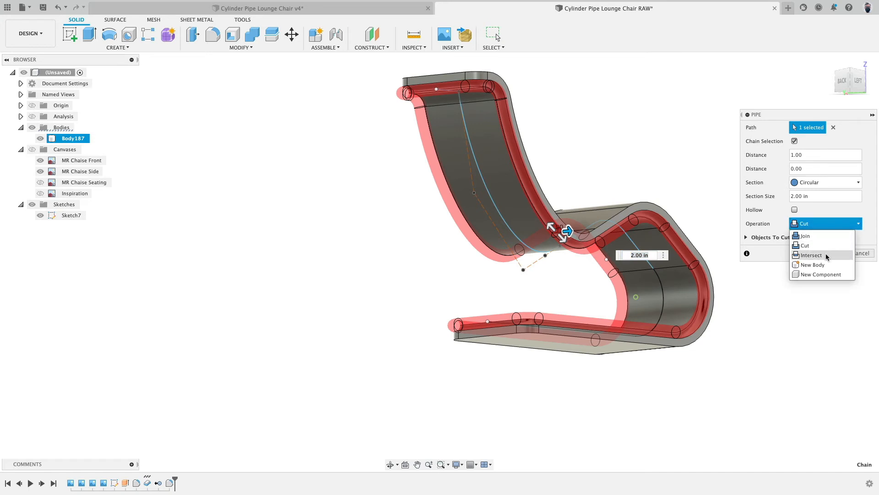
left_click(828, 264)
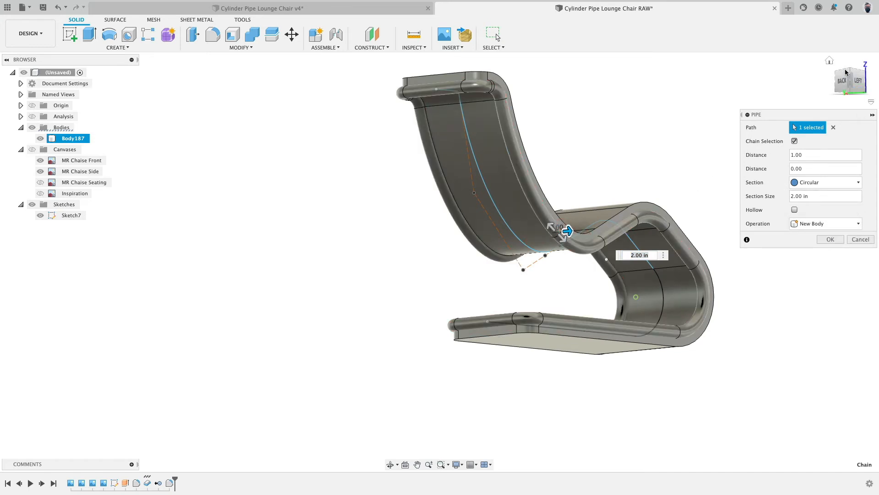
Step: Set the pipe's section size to 1.5 in, checking it from the left side view, and create the pipe
left_click(856, 81)
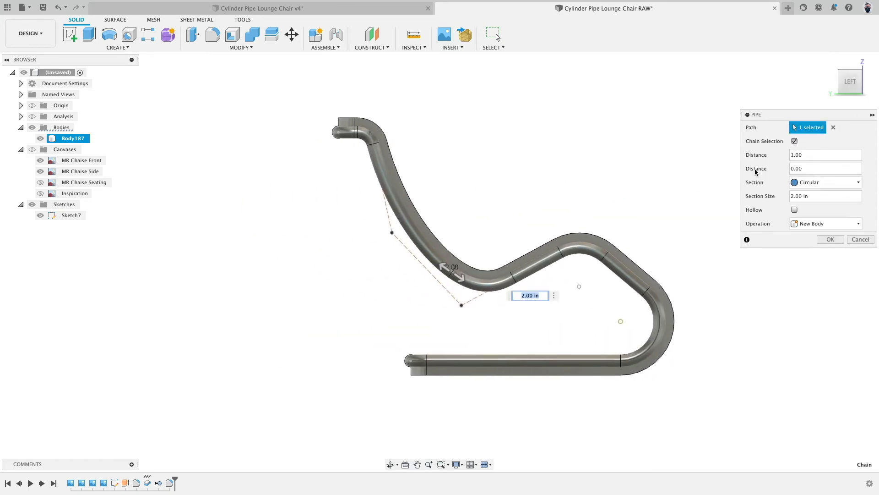
left_click_drag(823, 197, 787, 198)
key("Return")
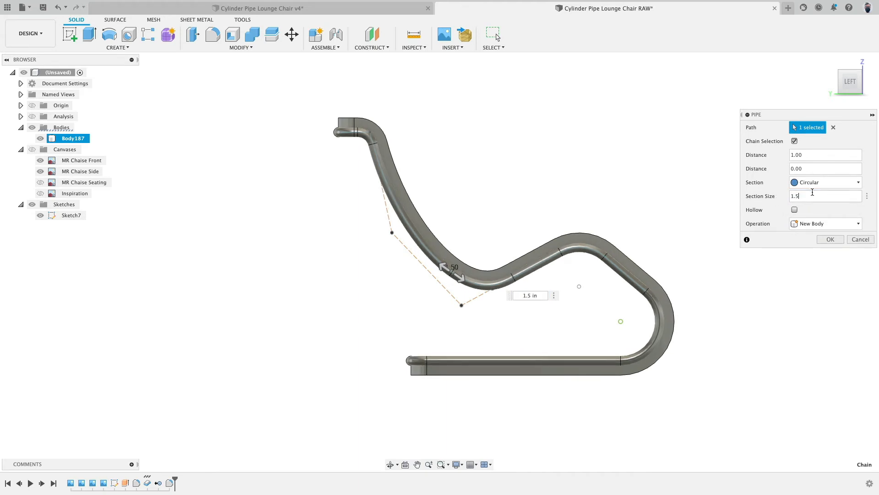
left_click(829, 239)
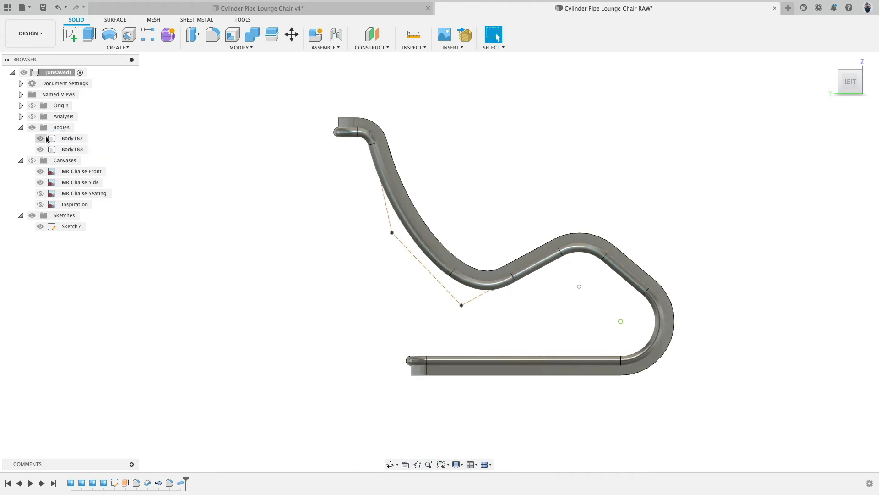
Step: Remove the thickened solid Body187, leaving only the pipe frame
left_click(75, 140)
right_click(79, 142)
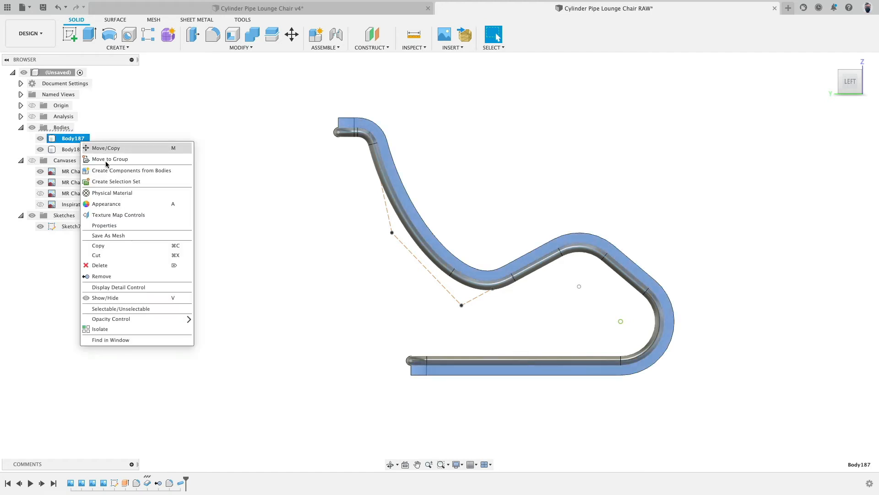
left_click(157, 279)
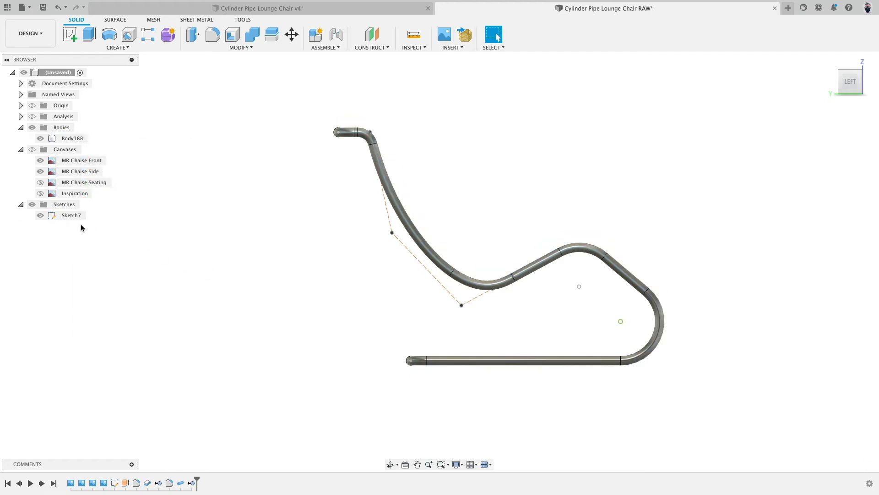
Step: Show the reference canvases and compare the pipe frame with the chaise side drawing
left_click(32, 149)
key("F6")
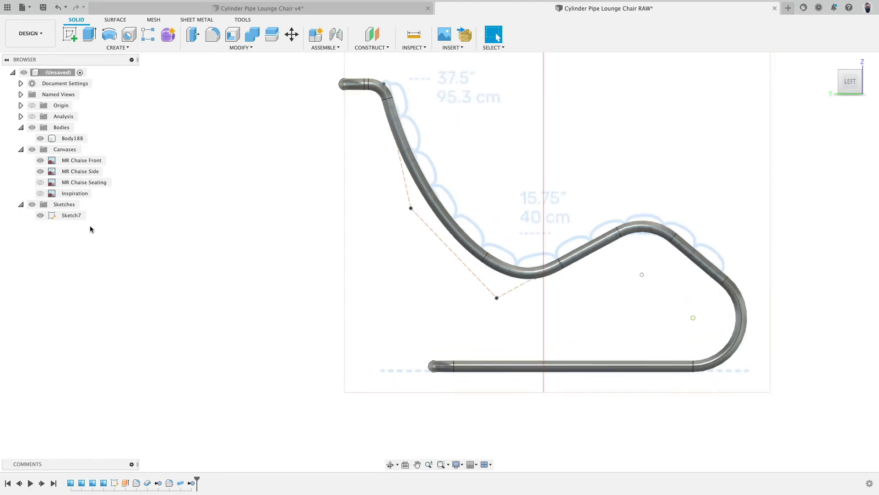
scroll(488, 340, "up", 5)
scroll(486, 341, "down", 4)
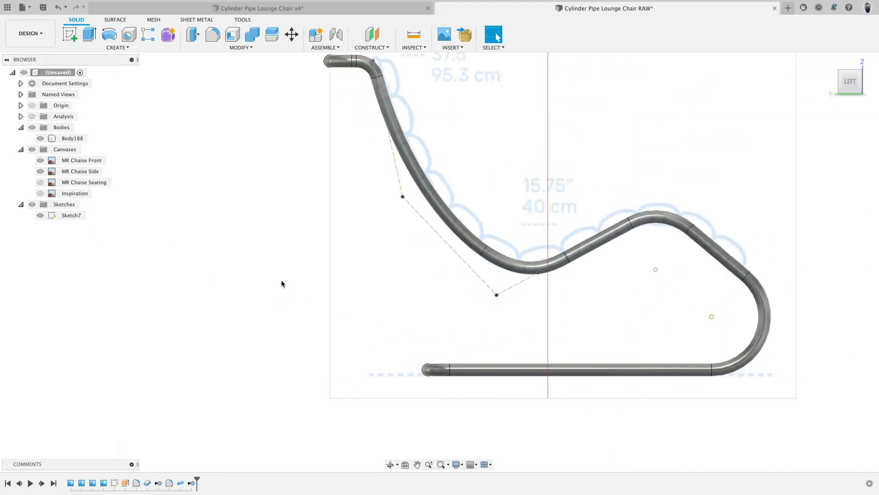
mouse_move(232, 261)
middle_mouse_down("shift")
mouse_move(238, 340)
mouse_move(192, 257)
mouse_move(159, 257)
mouse_move(267, 261)
mouse_move(273, 230)
mouse_move(232, 251)
mouse_move(229, 273)
middle_mouse_up("shift")
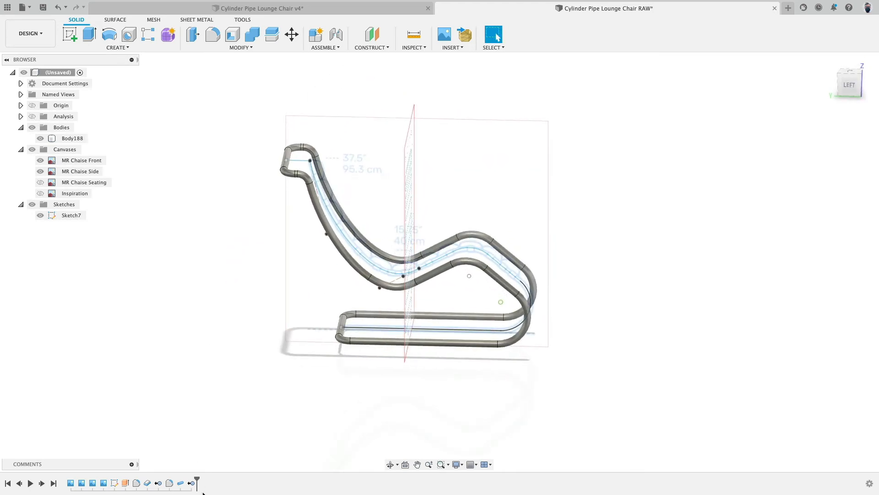
Step: Edit the Pipe feature to try a section size of 1 in
double_click(180, 483)
left_click(807, 196)
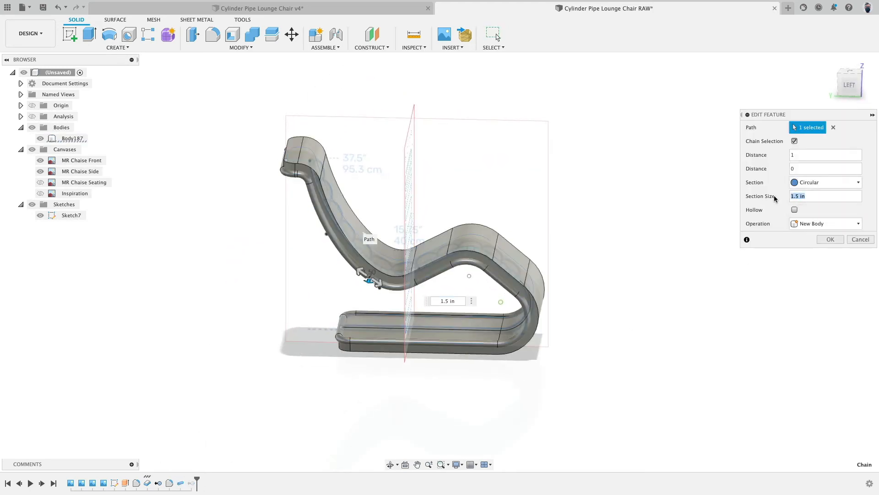
key("Return")
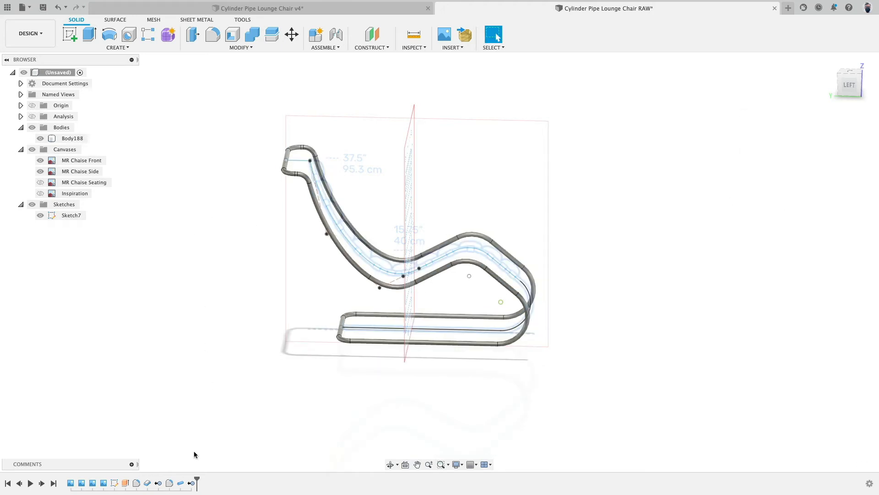
Step: Edit the Pipe feature again and set its section size to 1.5 in
double_click(180, 482)
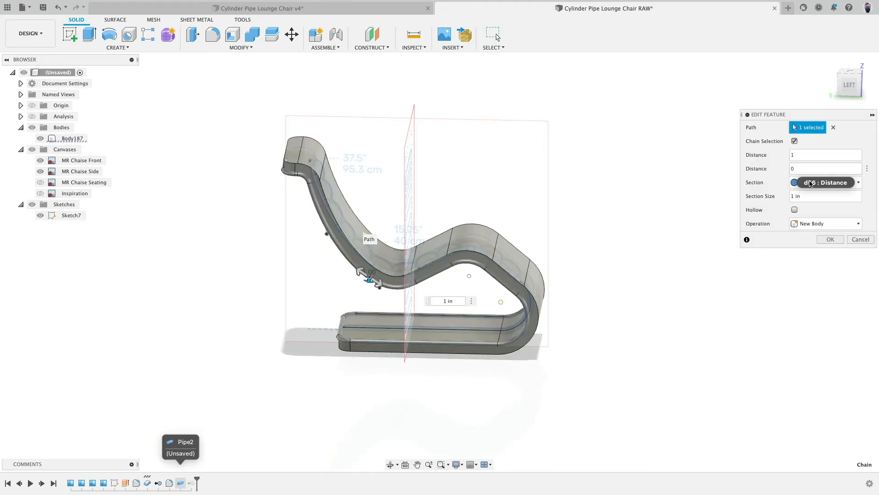
left_click(807, 196)
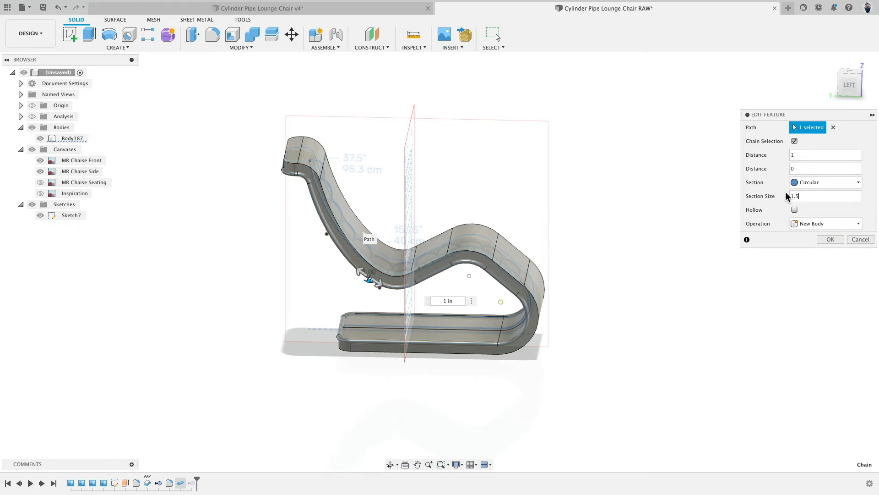
type("1.5")
key("Return")
Step: Edit the side profile sketch, enter 1.5/2 for the base line's height dimension above the ground, and finish the sketch
middle_click_drag(231, 190, 233, 184, "shift")
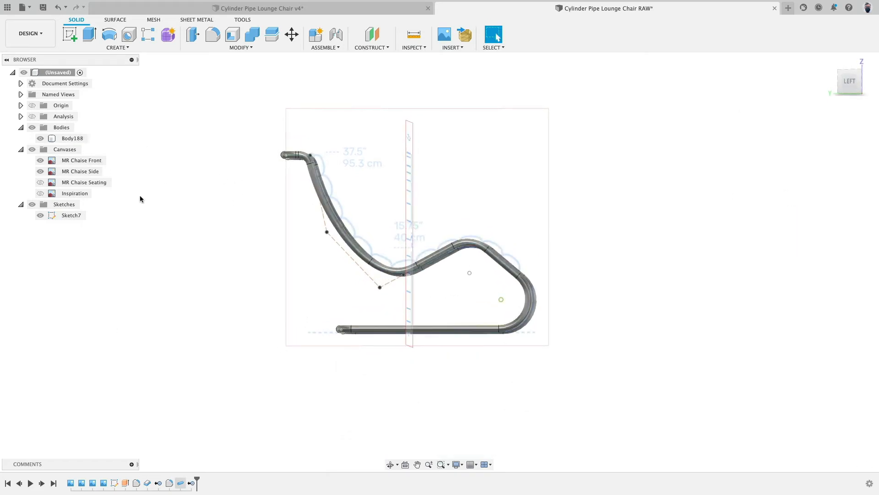
double_click(115, 484)
scroll(325, 367, "up", 5)
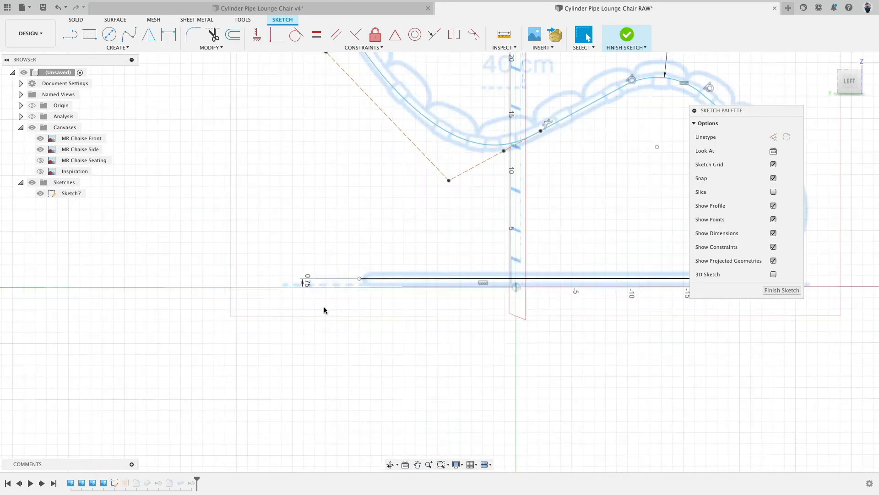
double_click(308, 283)
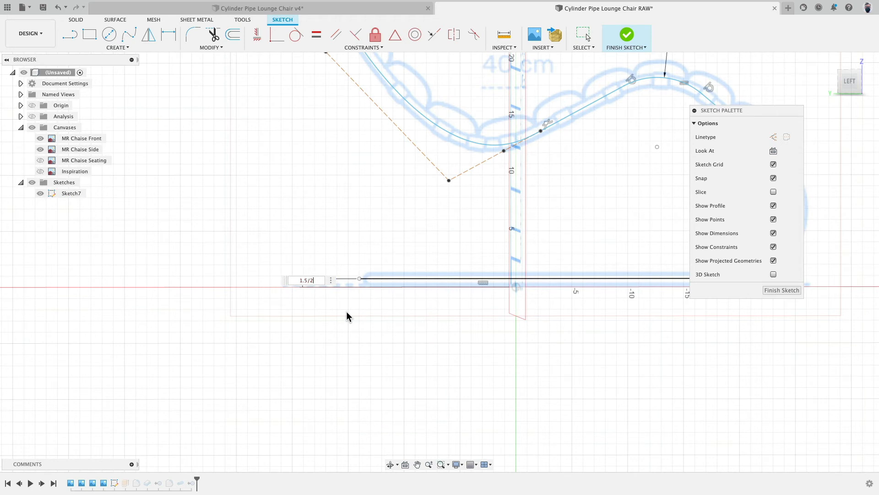
key("Return")
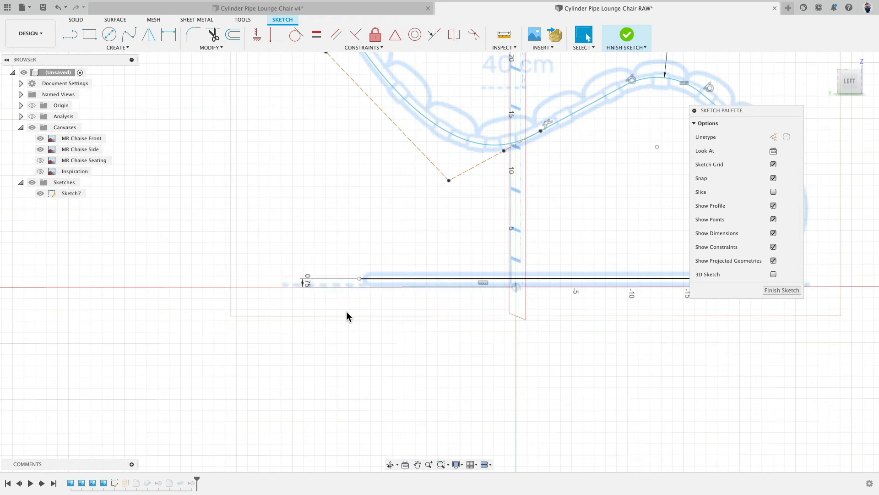
scroll(347, 309, "down", 5)
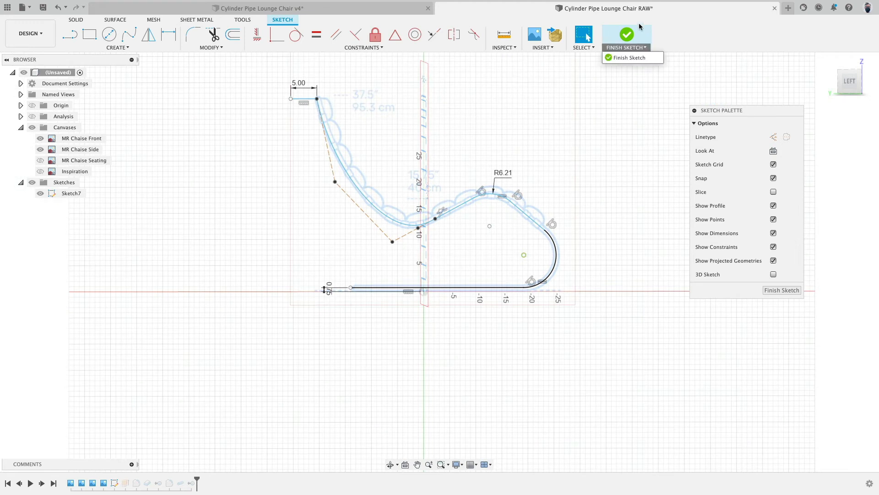
left_click(630, 32)
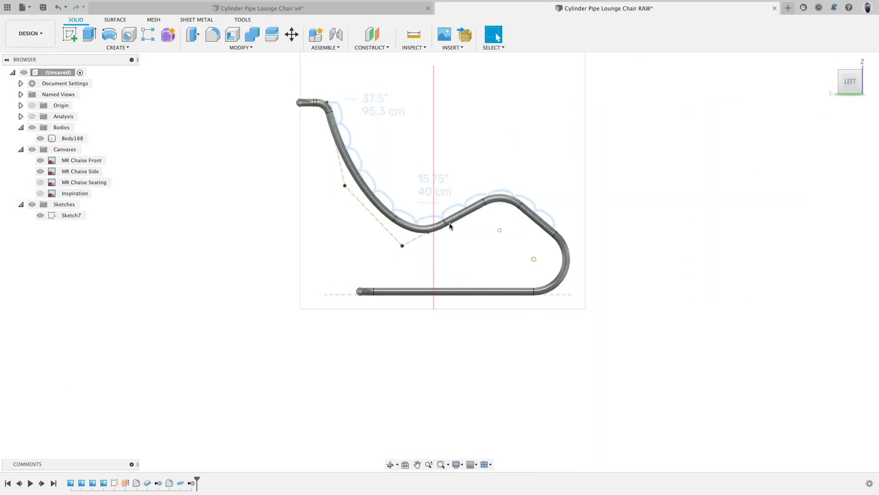
Step: Hide the reference canvases and start a new sketch on the vertical side plane through the middle of the chair
middle_click_drag(452, 227, 519, 159, "shift")
middle_click_drag(180, 133, 167, 166)
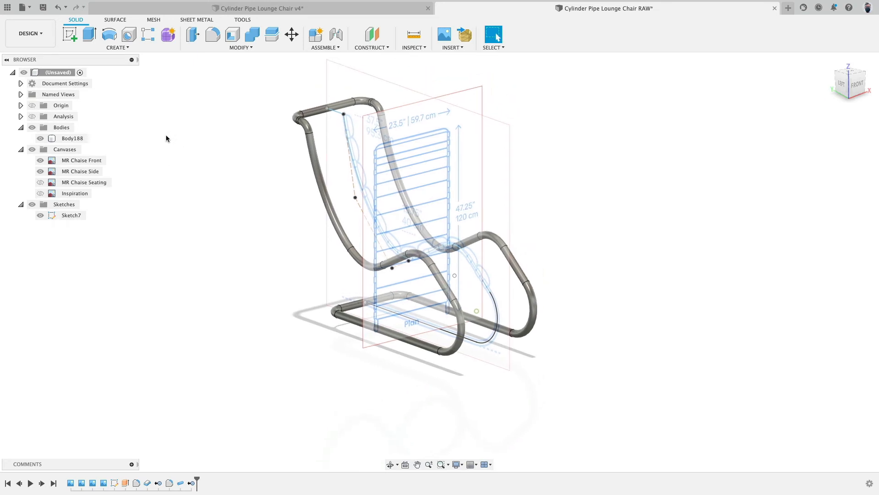
left_click(32, 149)
left_click(70, 34)
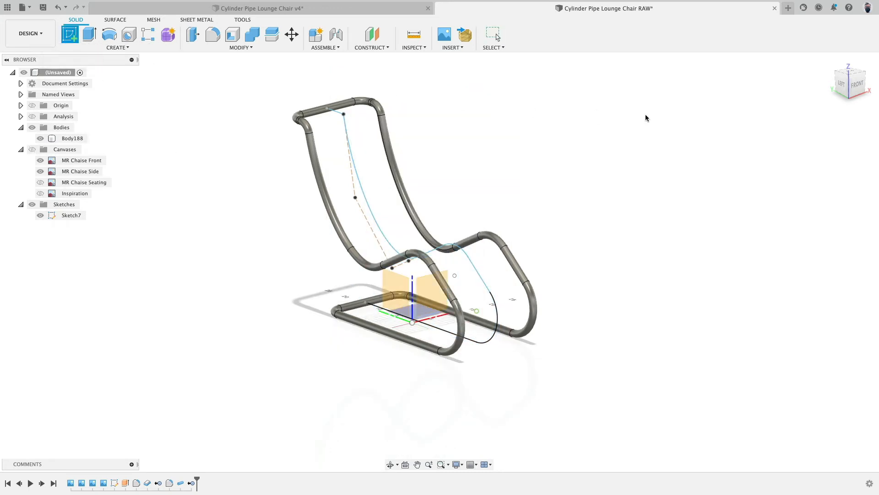
left_click(844, 85)
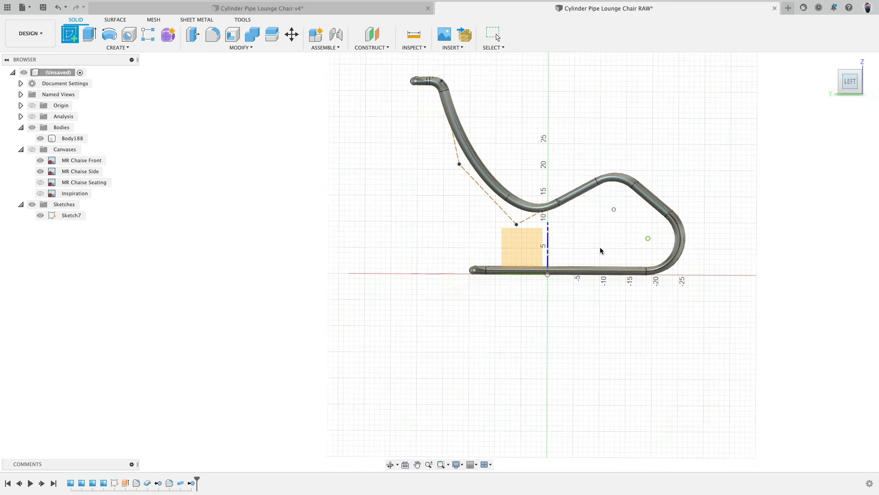
left_click(517, 242)
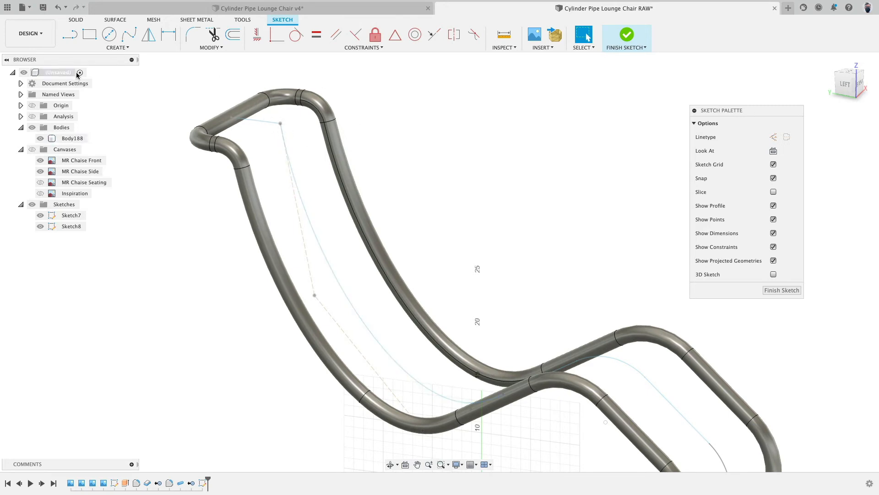
Step: Project the profile's backrest spline, seat lines and arcs through the front bend into the new sketch
left_click(117, 47)
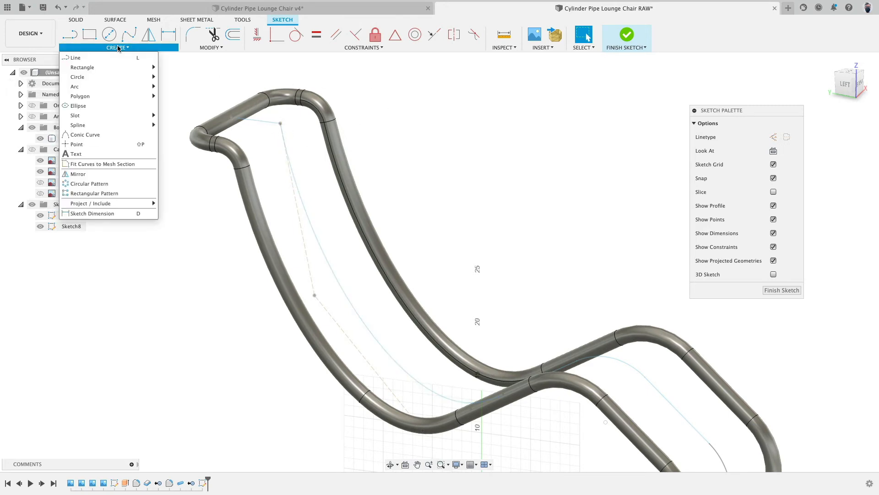
mouse_move(127, 202)
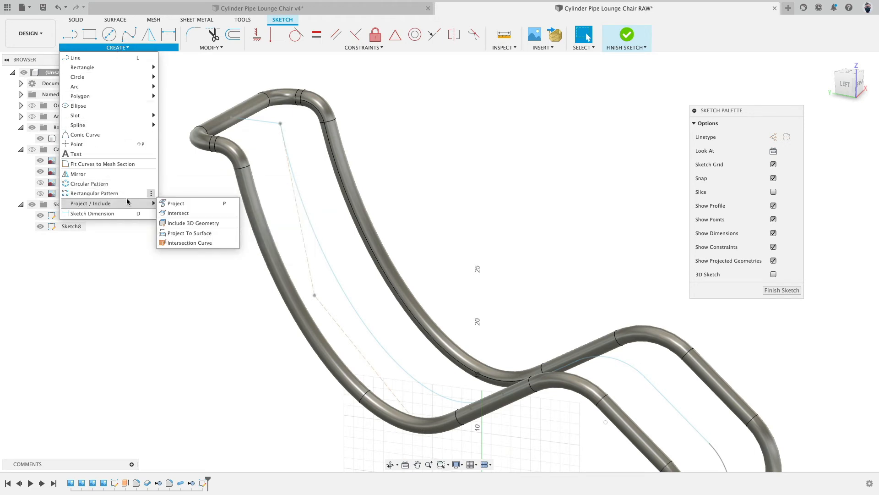
left_click(195, 203)
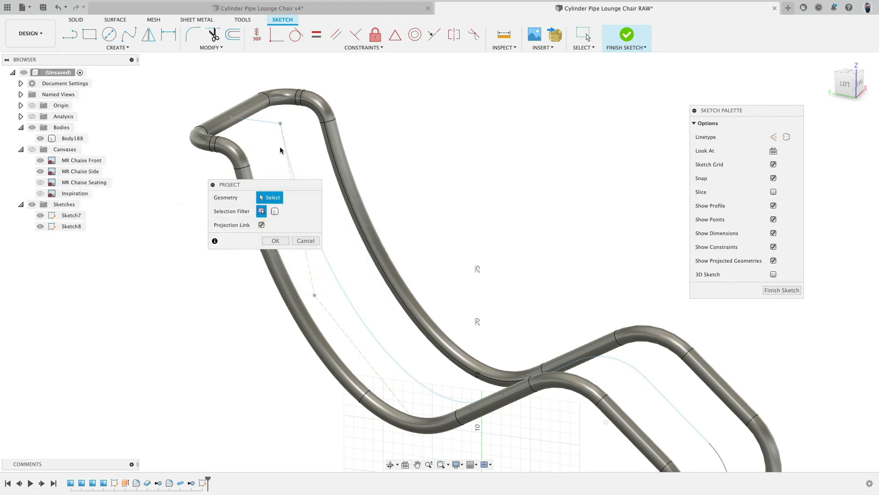
left_click(290, 158)
mouse_move(465, 133)
middle_mouse_down("shift")
mouse_move(560, 146)
mouse_move(659, 136)
middle_mouse_up("shift")
middle_click_drag(611, 235, 465, 194)
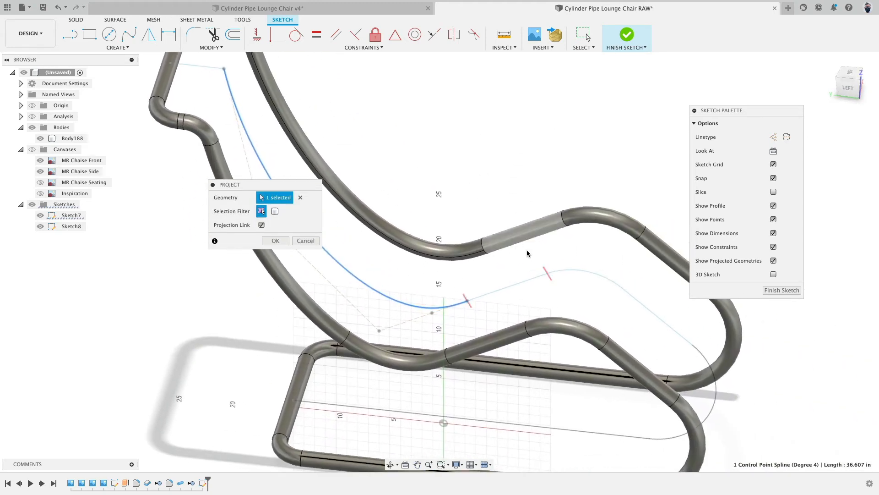
left_click(540, 274)
left_click(559, 272)
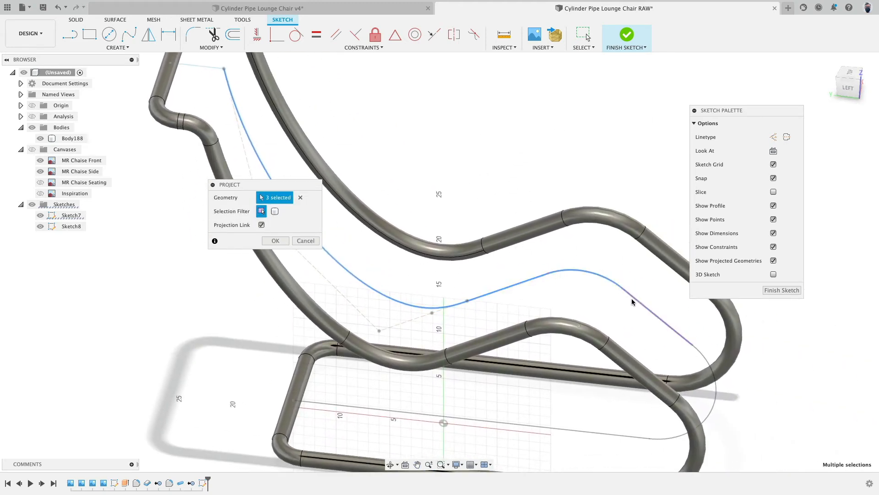
left_click(714, 396)
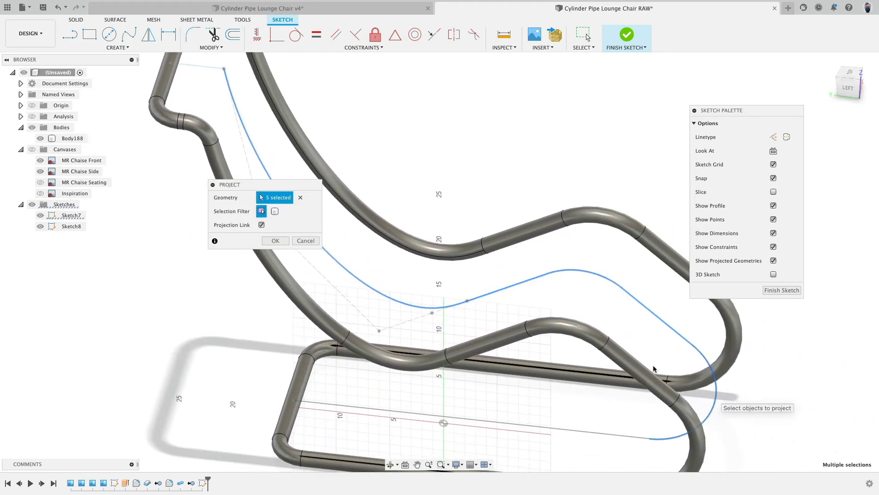
left_click(275, 243)
Step: Hide the original profile Sketch7 and toggle Sketch8 off and on to check the projected curves
middle_click_drag(388, 118, 441, 182)
left_click(40, 215)
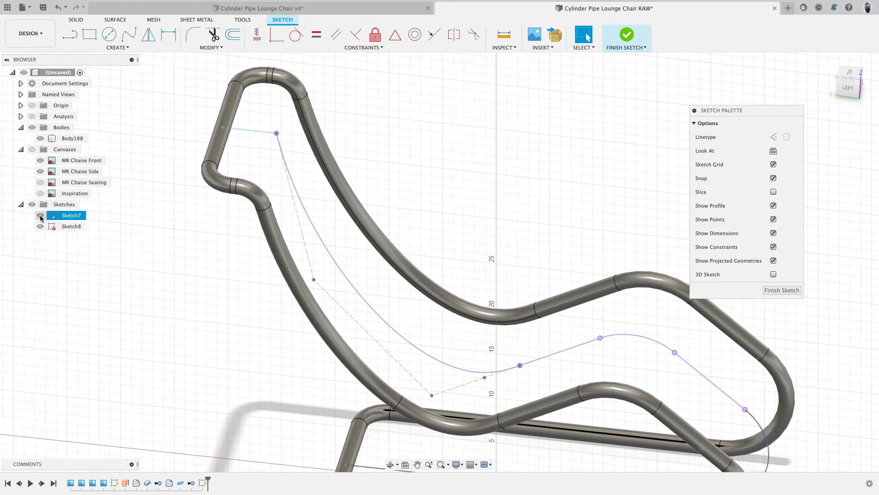
left_click(40, 227)
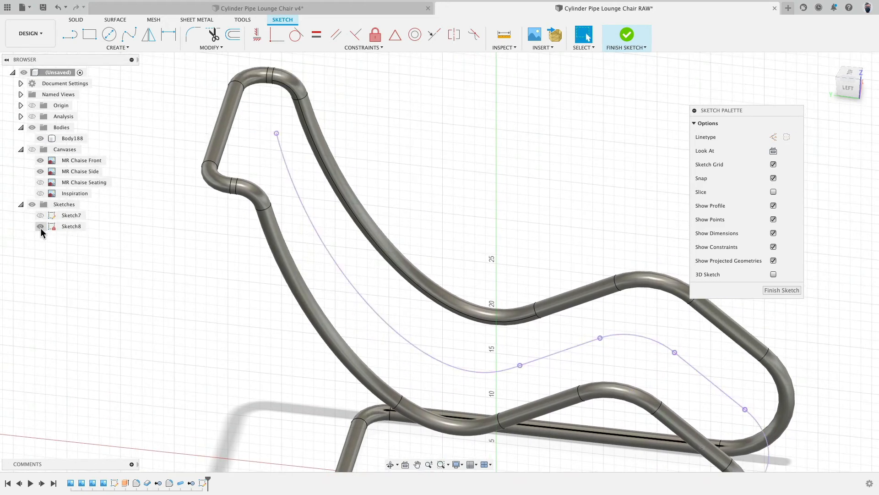
left_click(40, 226)
Step: Draw two circles centred on the projected backrest curve, about 5.1 in diameter near the headrest and about 4.6 in below it
left_click(110, 34)
middle_click_drag(361, 131, 352, 112, "shift")
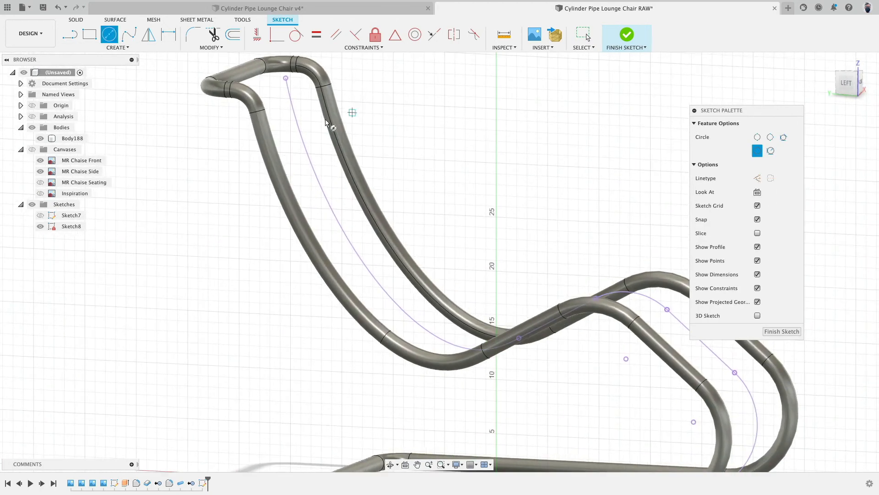
left_click(296, 121)
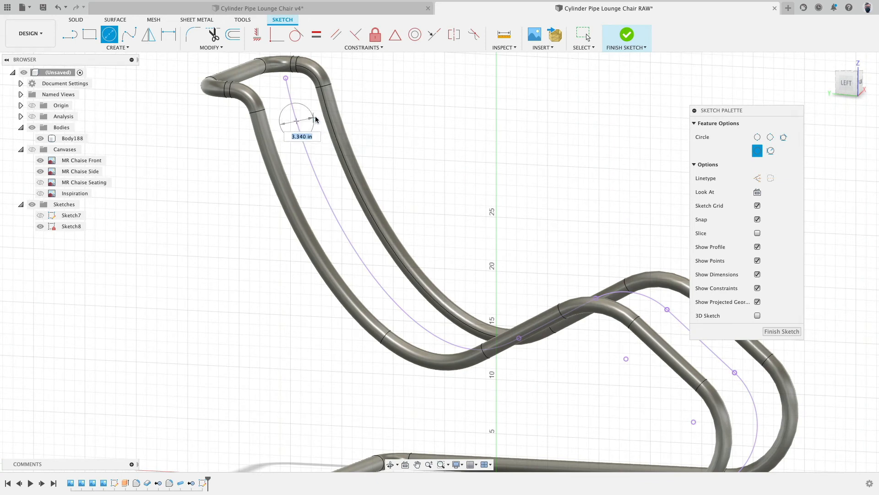
left_click(323, 118)
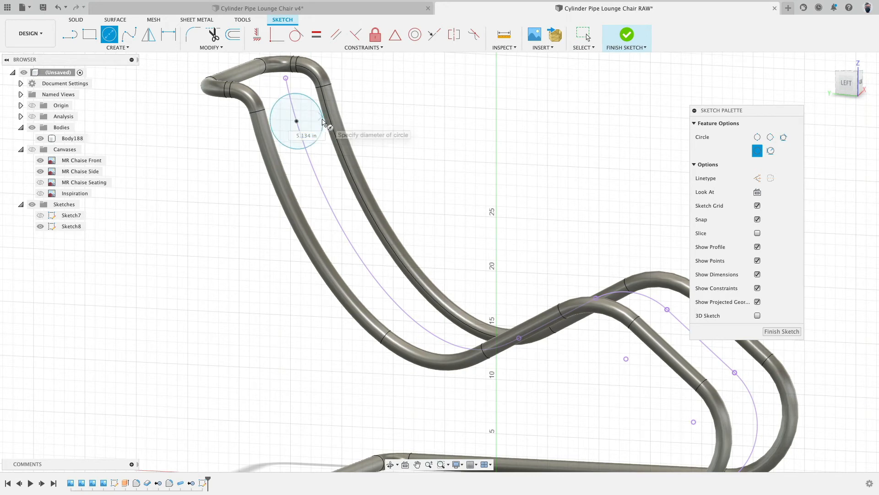
left_click(321, 185)
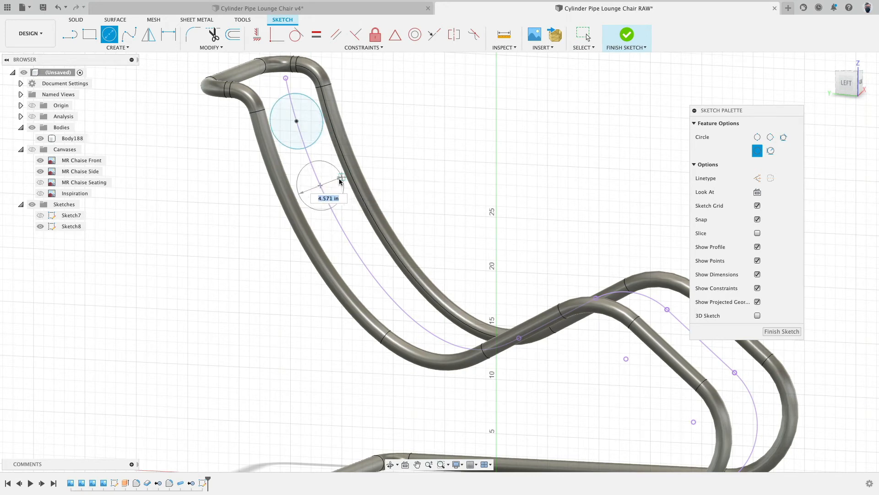
left_click(344, 183)
scroll(360, 123, "down", 5)
scroll(339, 128, "up", 7)
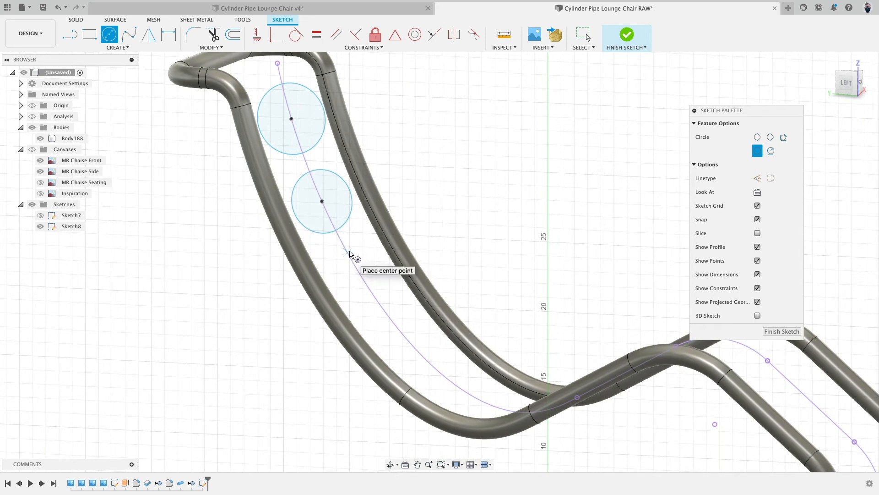
middle_click_drag(383, 126, 389, 180)
Step: Dimension the upper circle's diameter at 8 in
key("d")
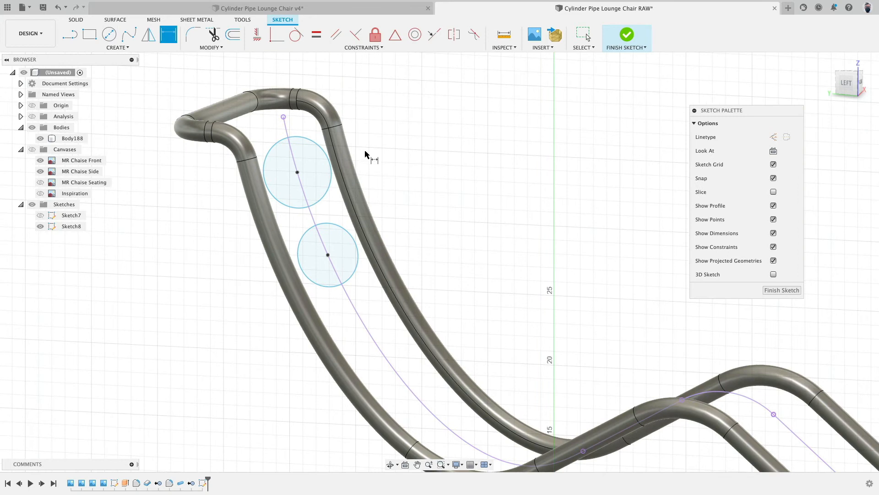
left_click(330, 197)
left_click(357, 173)
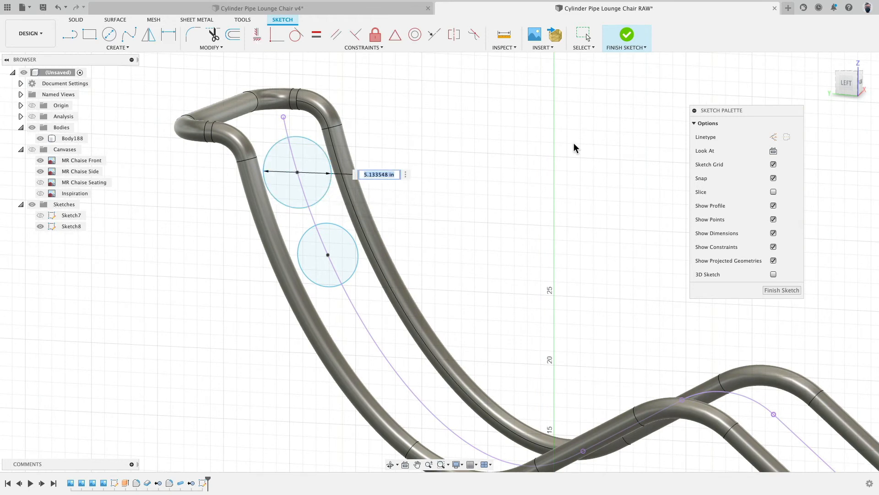
type("8")
key("Return")
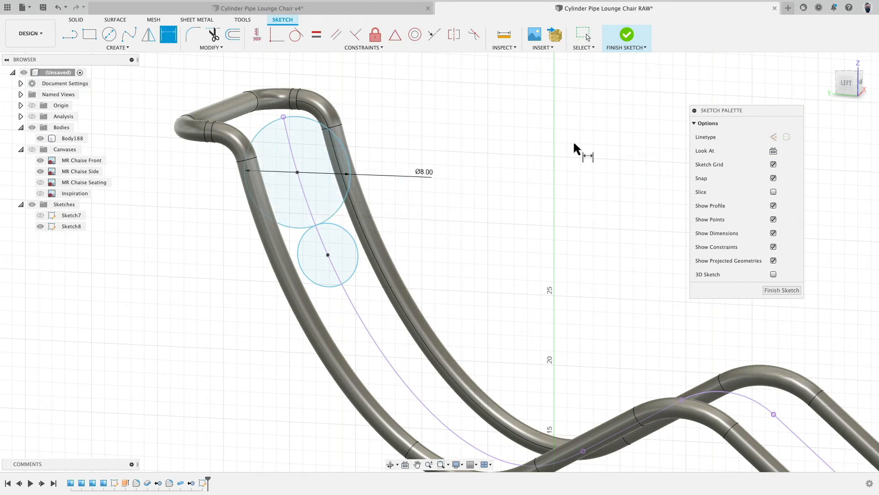
Step: Try a diameter of 4 in for the upper circle
double_click(422, 173)
type("4")
key("Return")
Step: Set the upper circle's diameter to 5 in
double_click(368, 172)
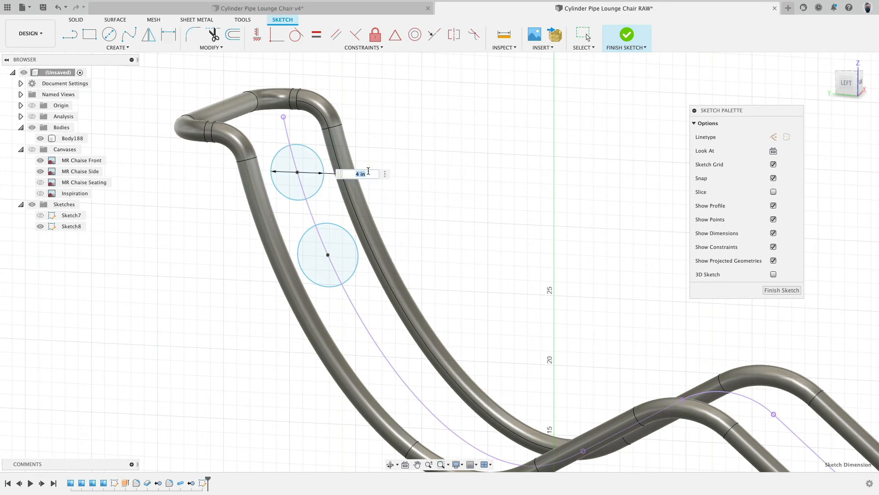
type("5")
key("Return")
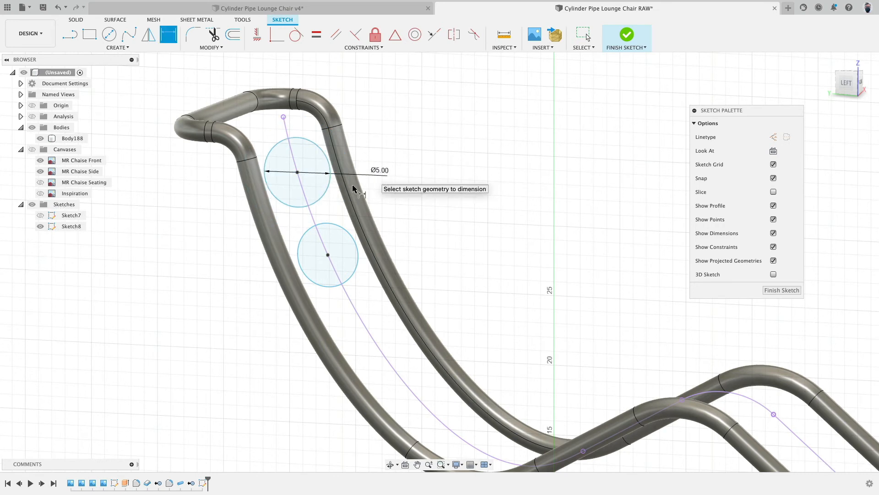
Step: Dimension the lower circle's diameter at 3 in
left_click(351, 235)
left_click(386, 212)
type("3")
key("Return")
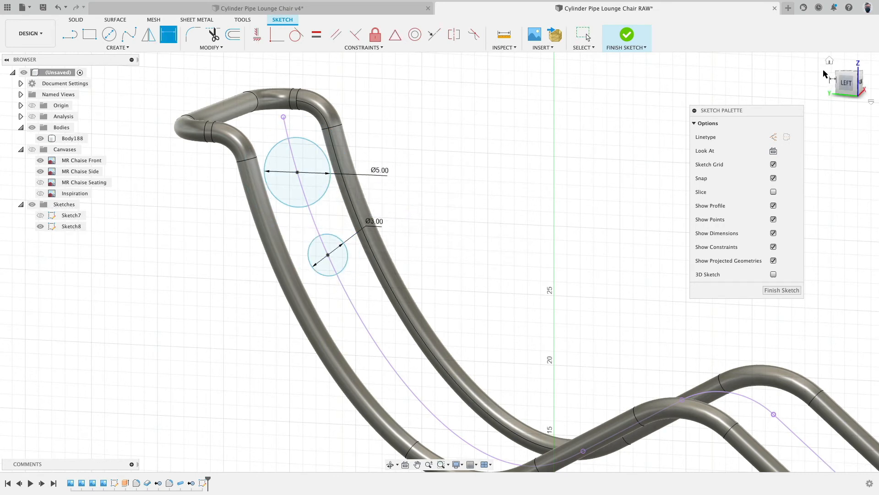
Step: Show the reference canvases in the left side view to compare the two circles with the chaise side drawing
left_click(846, 84)
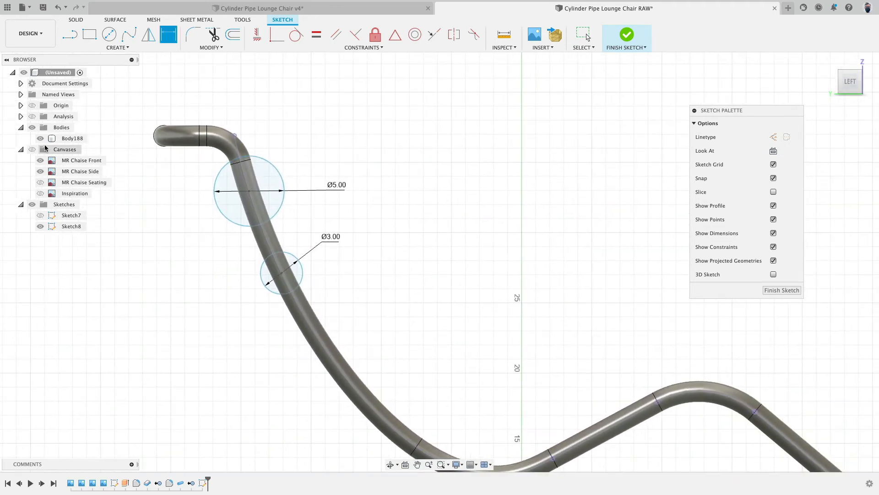
left_click(32, 150)
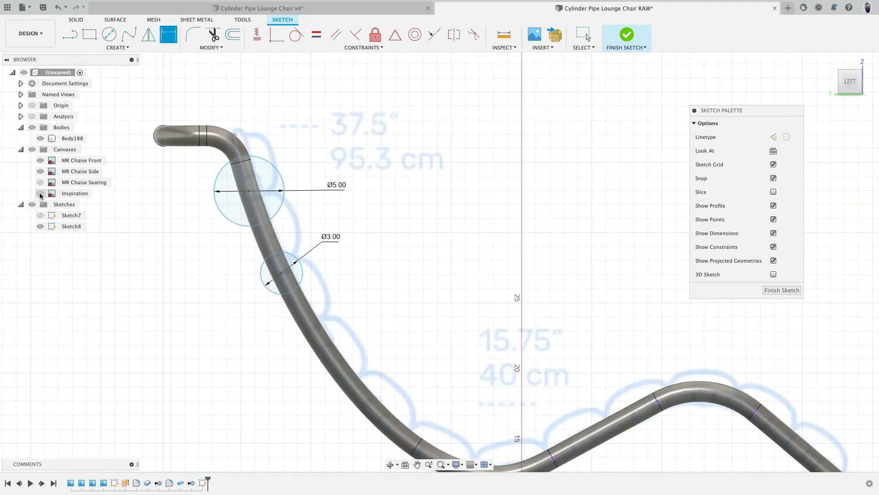
Step: Hide the MR Chaise Side and Front canvases and show the MR Chaise Seating canvas behind the circles
left_click(40, 172)
left_click(41, 161)
left_click(40, 182)
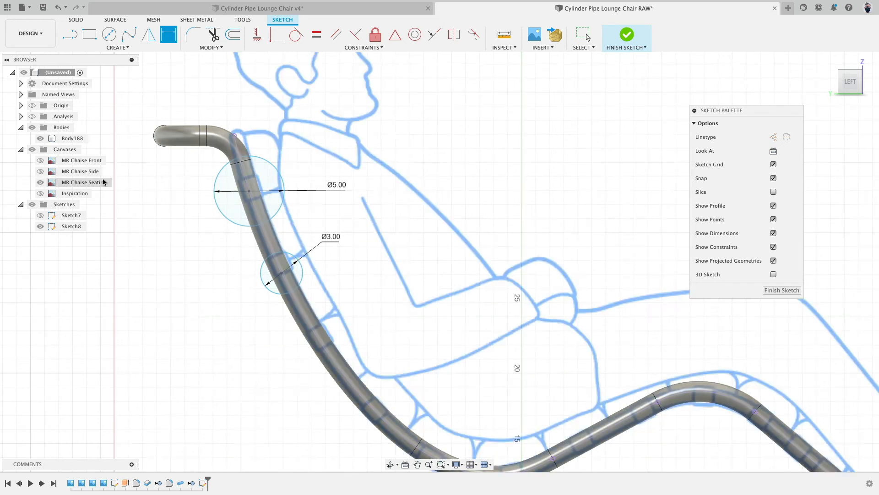
left_click(322, 185)
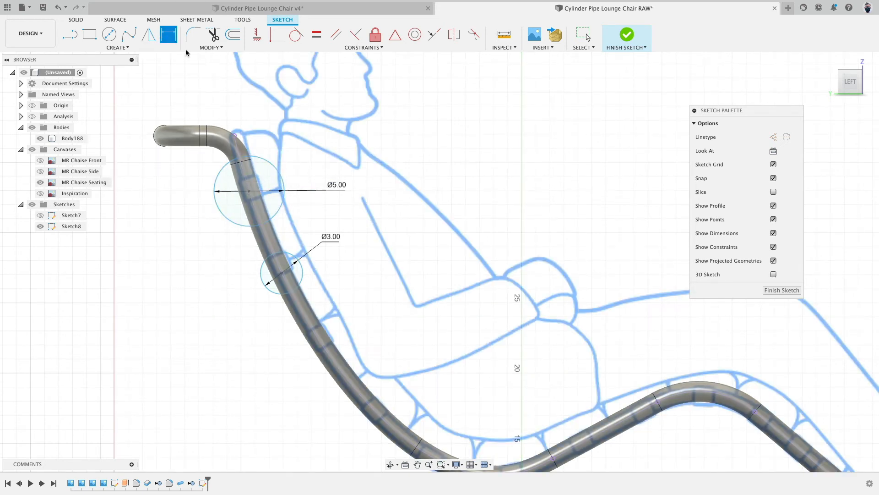
Step: Try to free-move the cushion circles relative to the projected back profile with Move/Copy
left_click(223, 48)
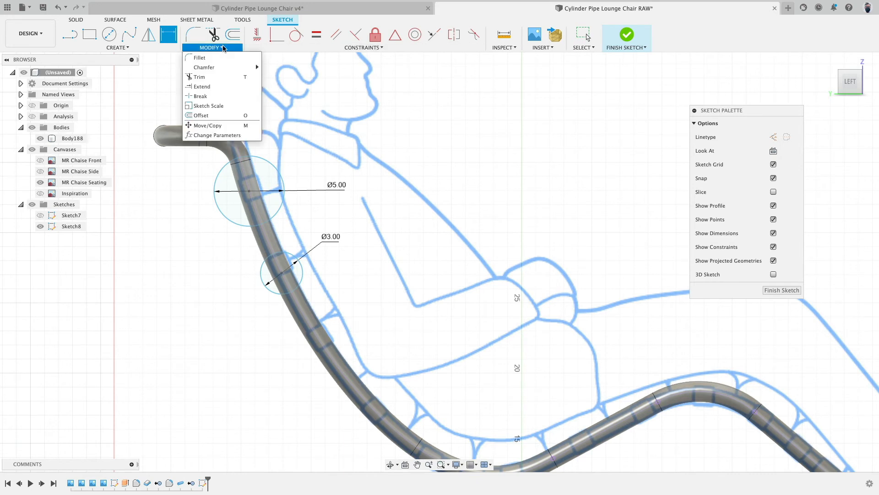
left_click(215, 124)
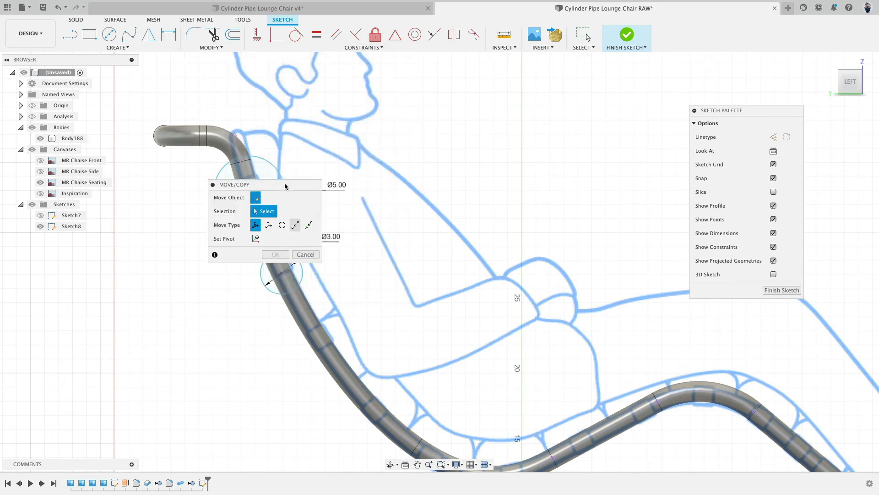
left_click_drag(284, 186, 478, 180)
left_click(302, 274)
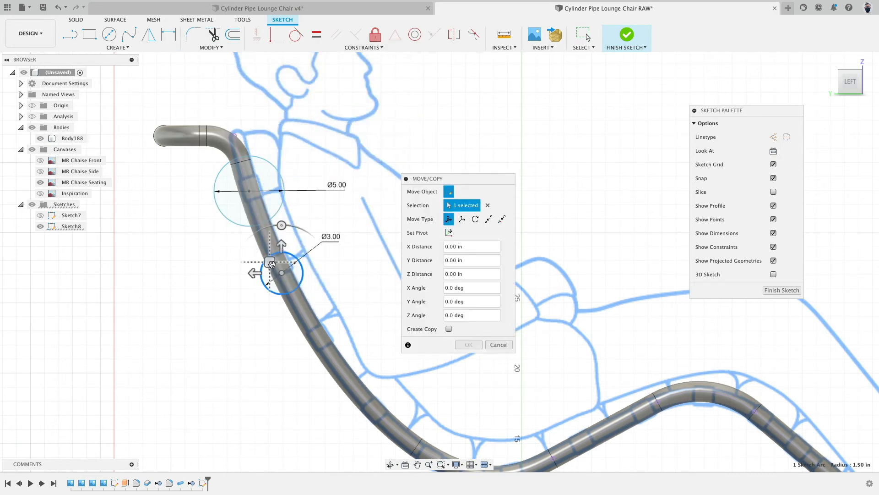
left_click_drag(270, 264, 286, 116)
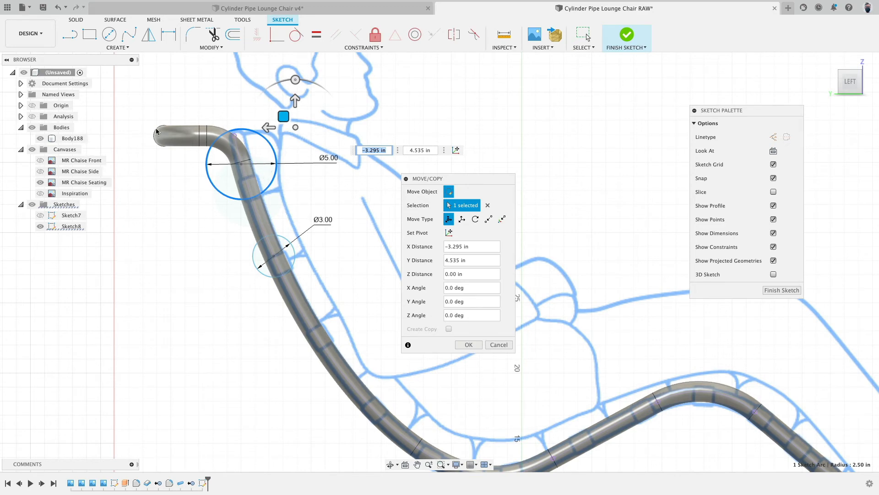
left_click(498, 345)
Step: Finish the cushion circle sketch and hide all reference canvases
middle_click_drag(353, 153, 335, 163, "shift")
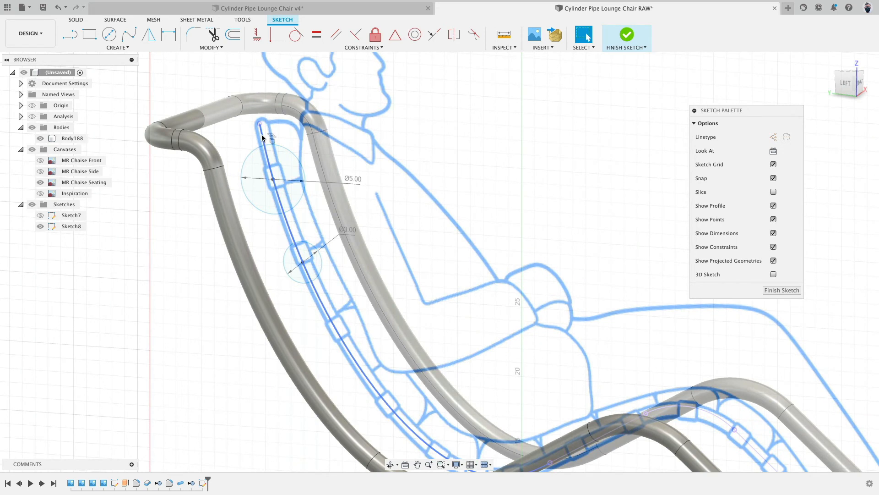
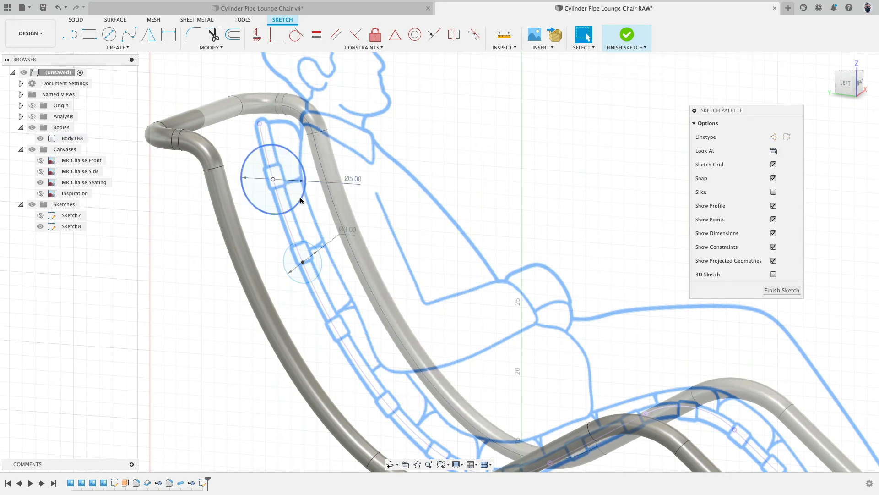
left_click(627, 36)
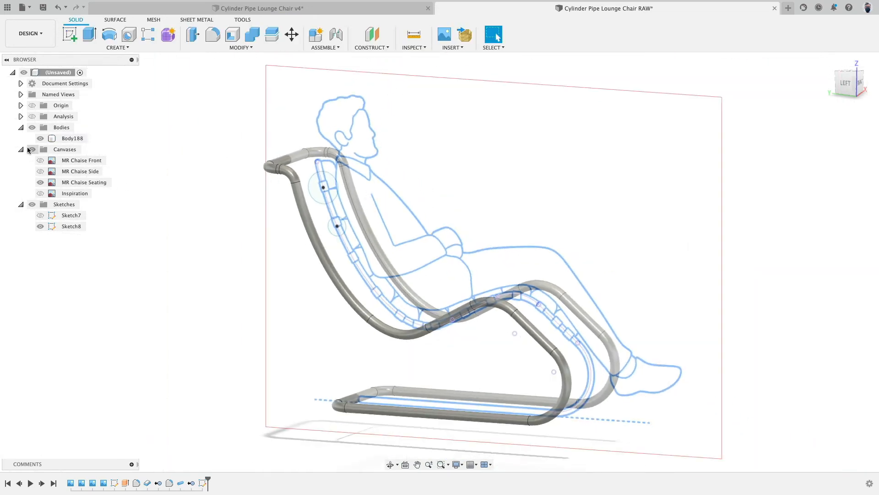
left_click(31, 149)
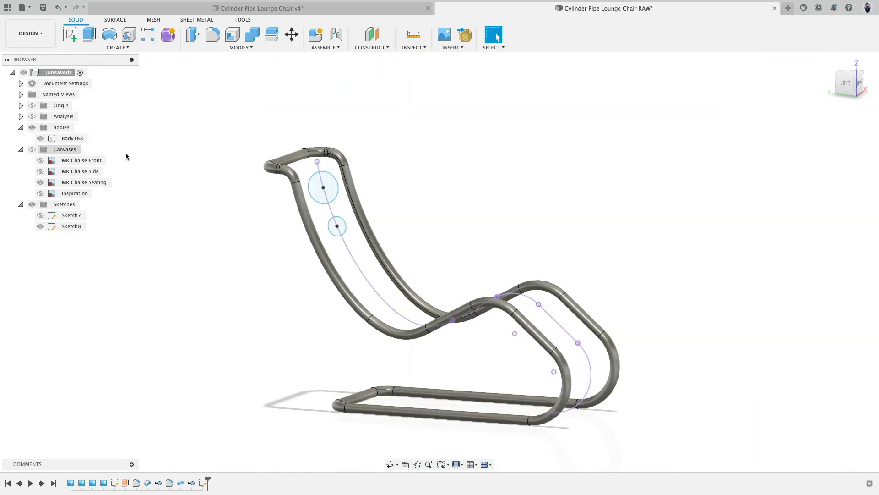
left_click(40, 226)
left_click(40, 226)
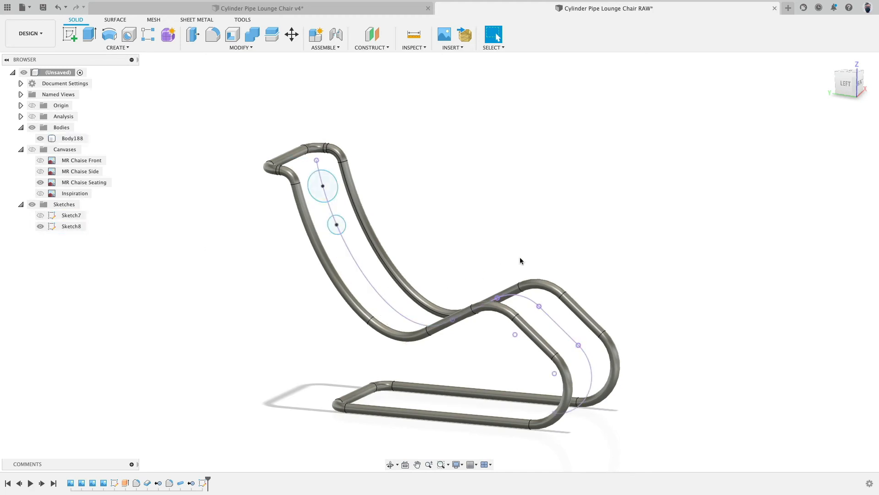
Step: Compare the projected profile in Sketch8 with the original path in Sketch7, especially at the headrest end
middle_click_drag(520, 257, 538, 277, "shift")
left_click(487, 304)
left_click(520, 299, "shift")
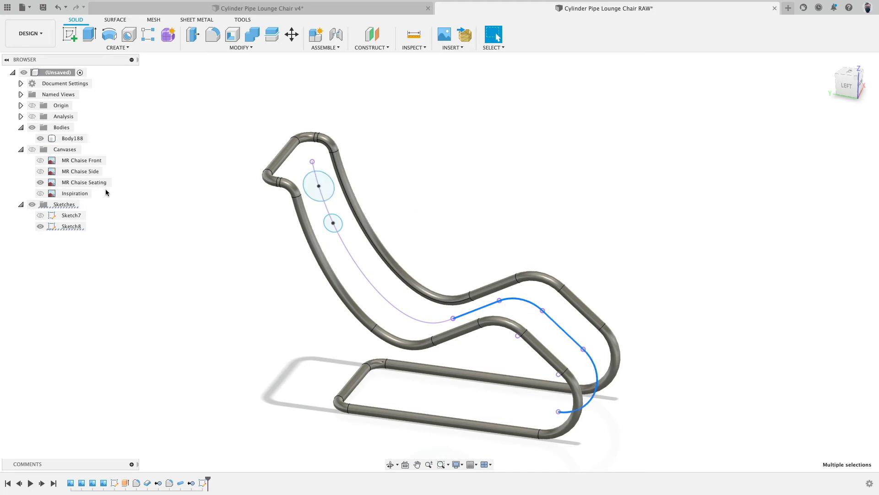
left_click(41, 216)
left_click(40, 226)
scroll(328, 119, "up", 3)
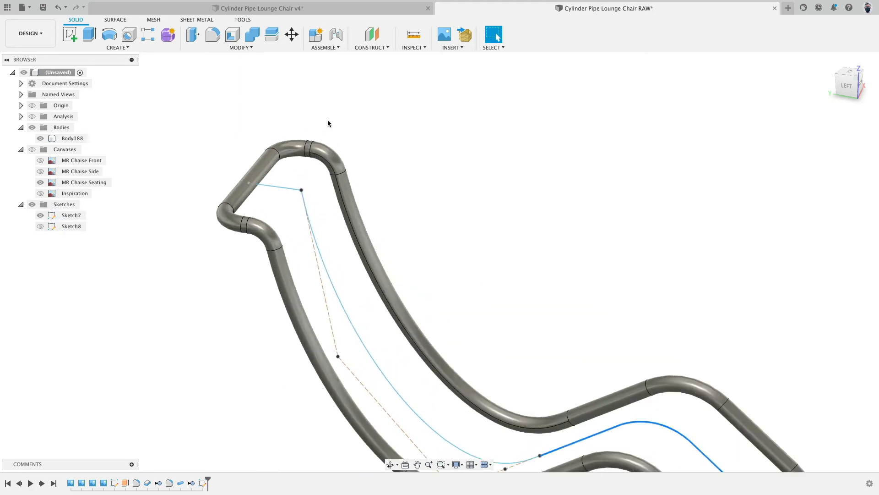
scroll(328, 119, "up", 1)
left_click(285, 196)
left_click(309, 233, "shift")
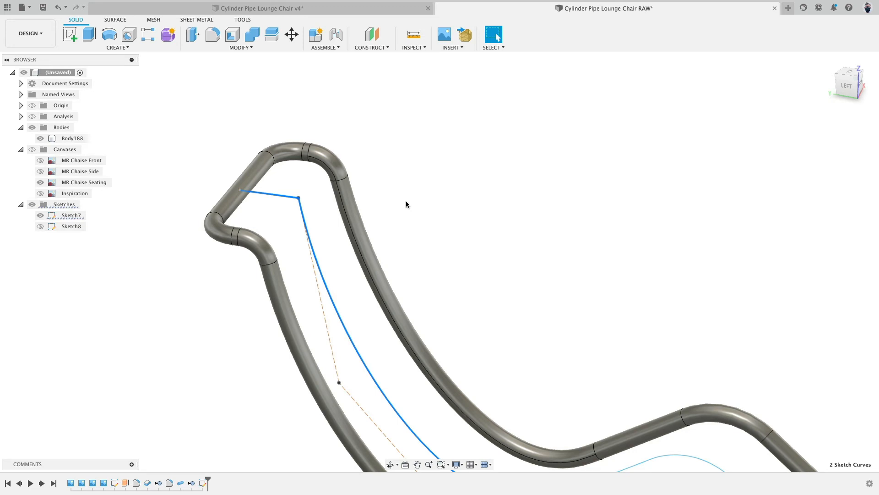
scroll(434, 178, "down", 5)
left_click(175, 185)
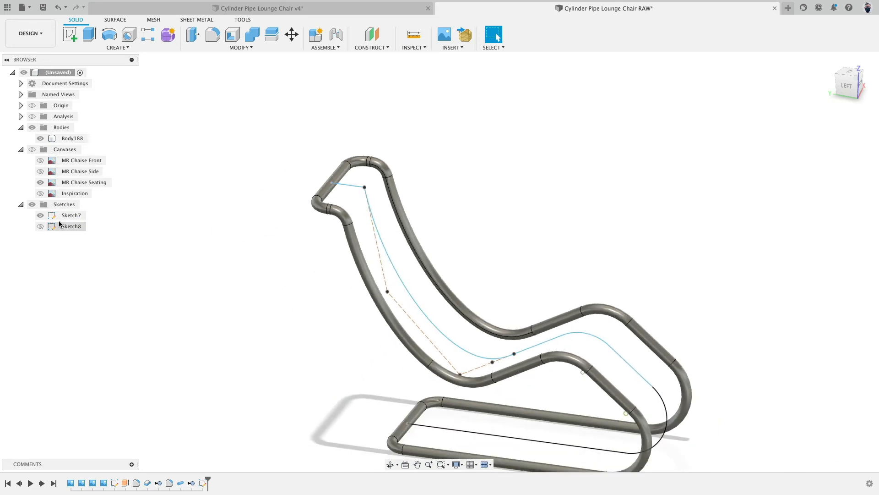
left_click(40, 215)
left_click(41, 216)
left_click(40, 226)
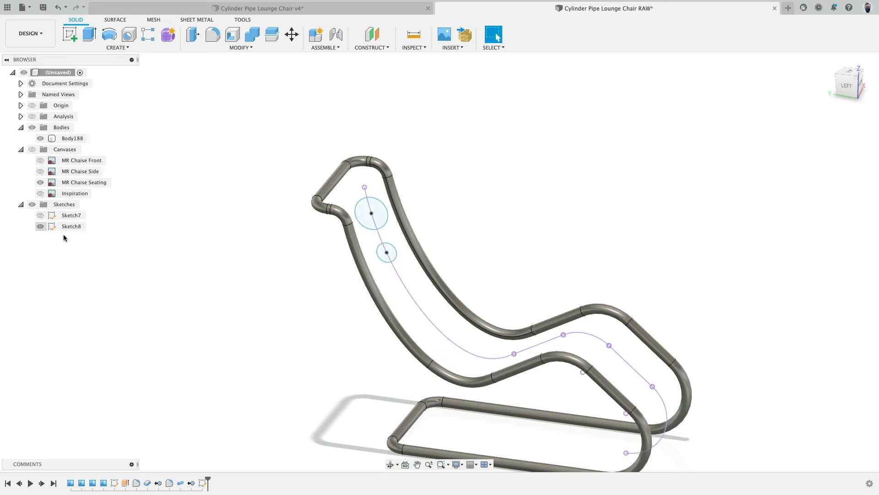
Step: Delete Sketch8 from the timeline and start a new sketch on the vertical side origin plane
left_click(203, 483)
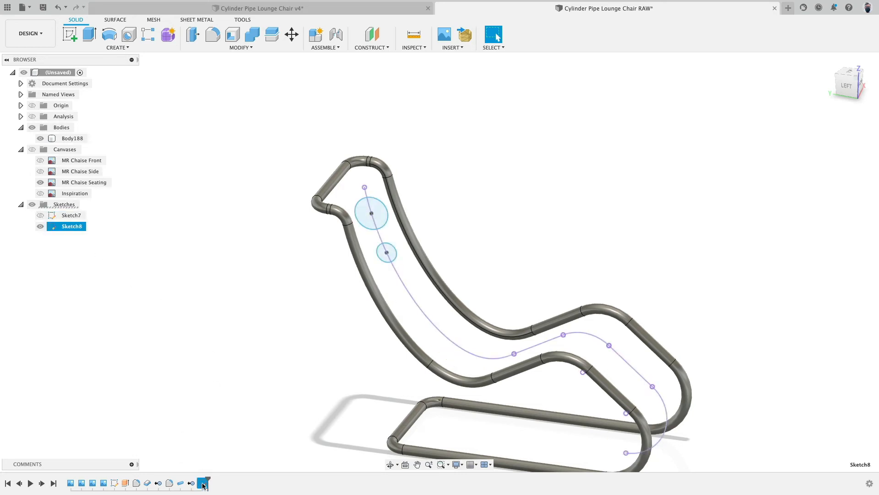
key("Delete")
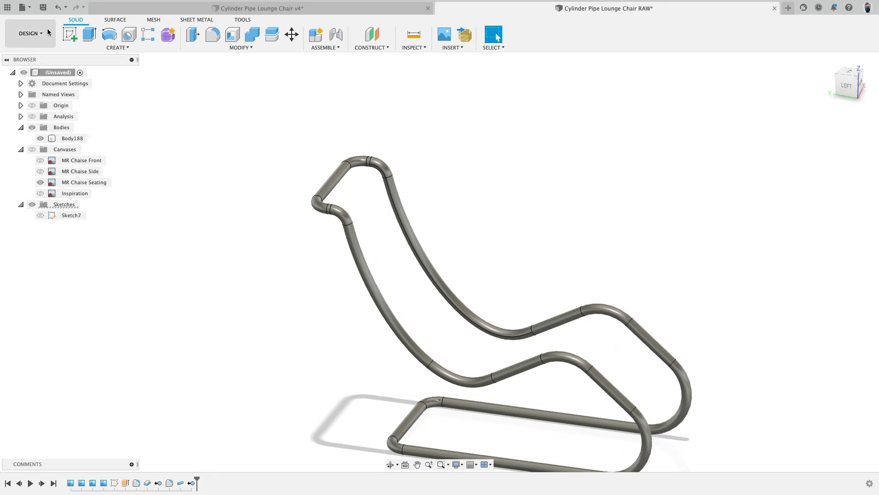
left_click(69, 35)
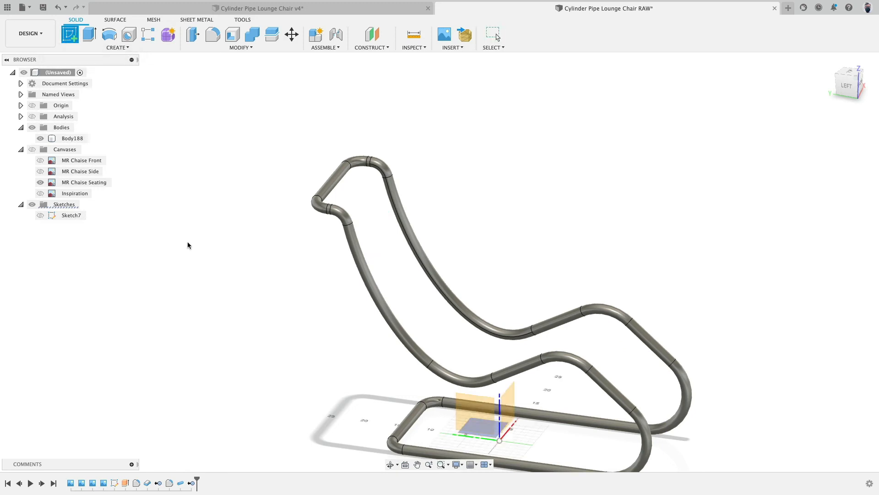
left_click(461, 413)
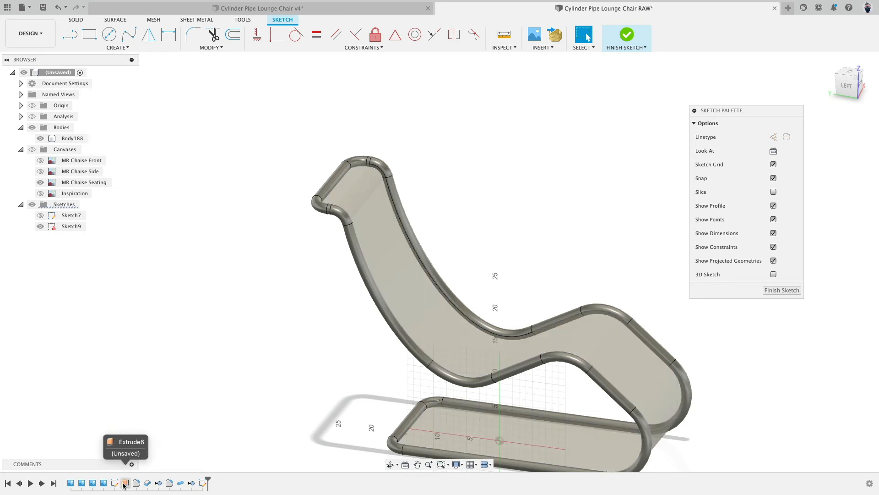
Step: Exit the sketch, delete the timeline feature that removes Body186, and make that surface body visible
right_click(158, 484)
left_click(175, 459)
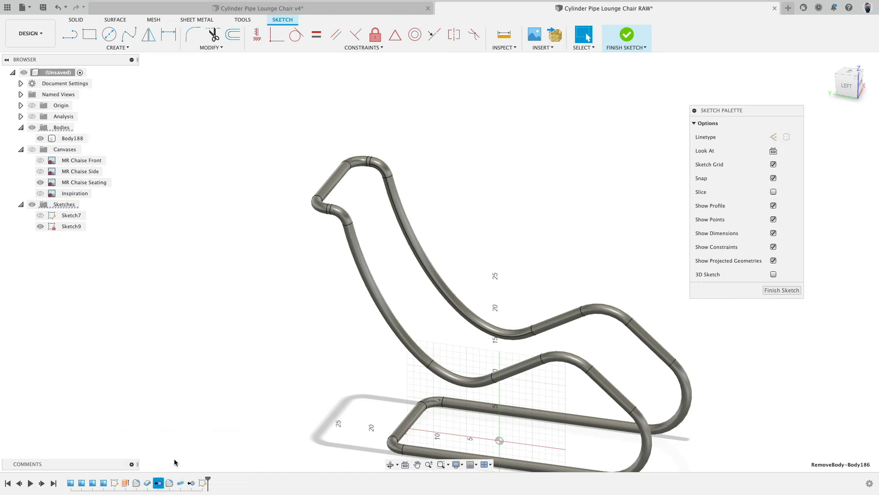
left_click(782, 290)
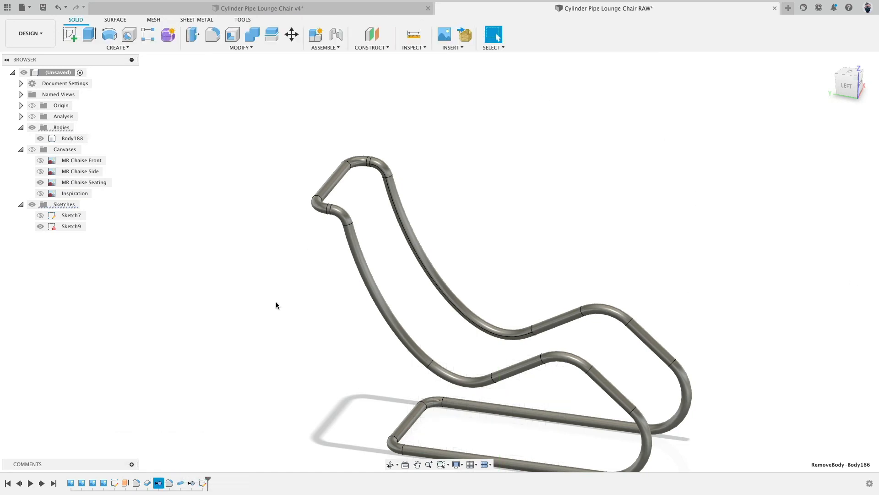
right_click(158, 483)
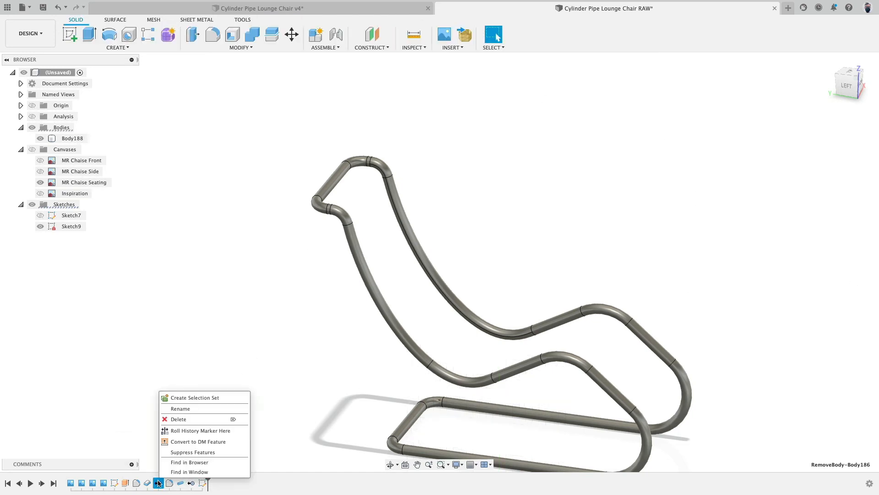
left_click(180, 417)
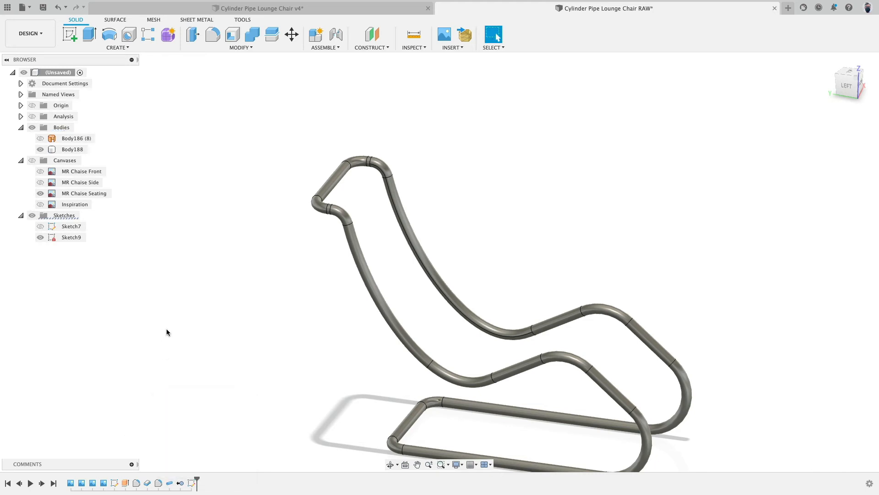
left_click(40, 138)
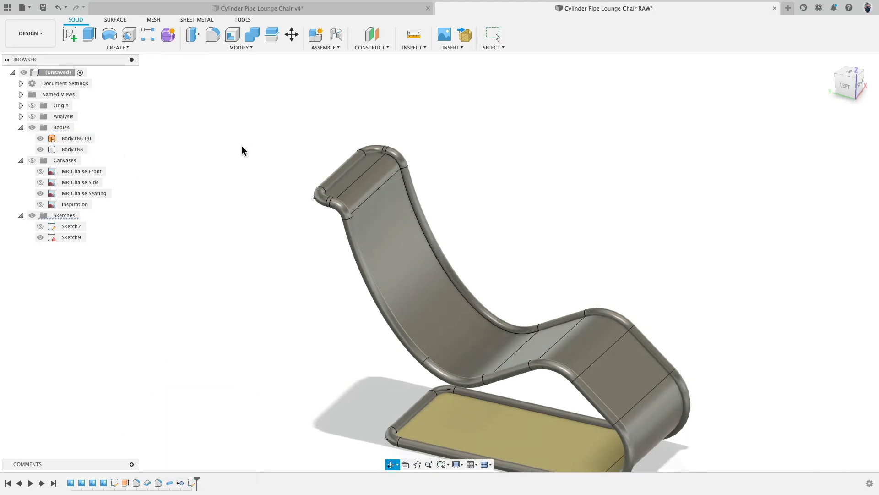
Step: Reopen Sketch9 and select the surface's two headrest faces and curved backrest face for Intersect
right_click(193, 481)
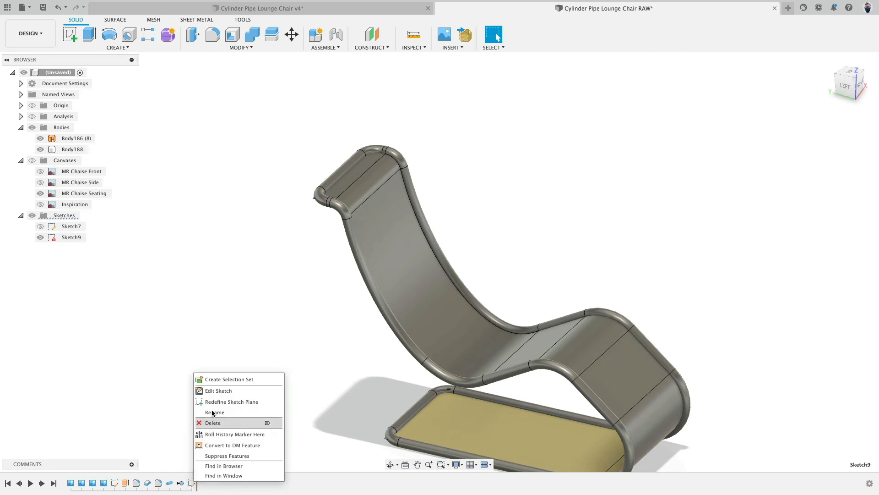
left_click(204, 391)
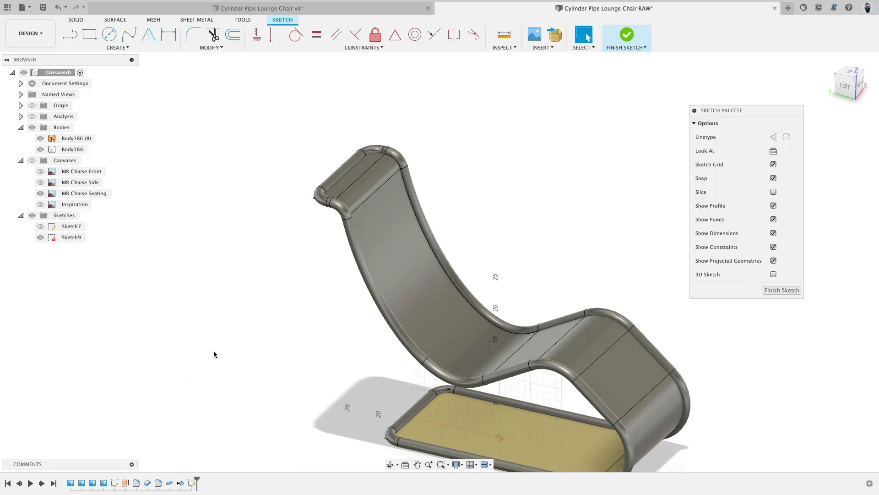
left_click(135, 49)
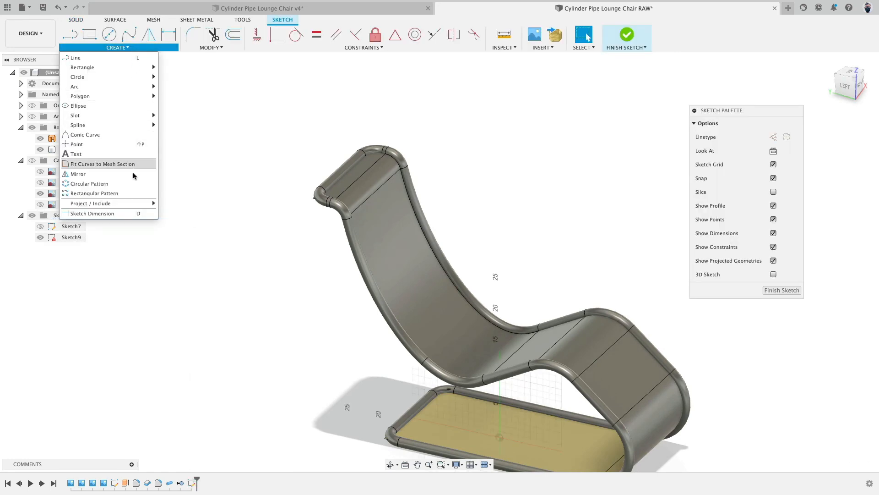
mouse_move(151, 203)
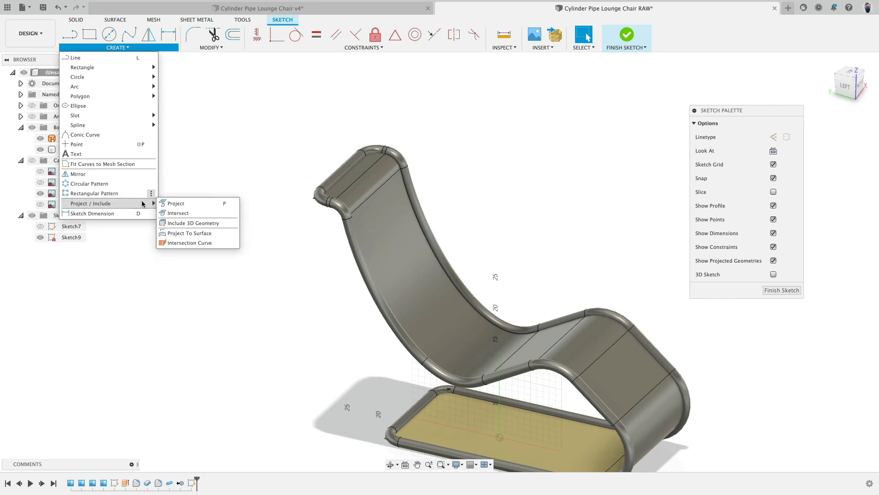
left_click(204, 213)
left_click(365, 187)
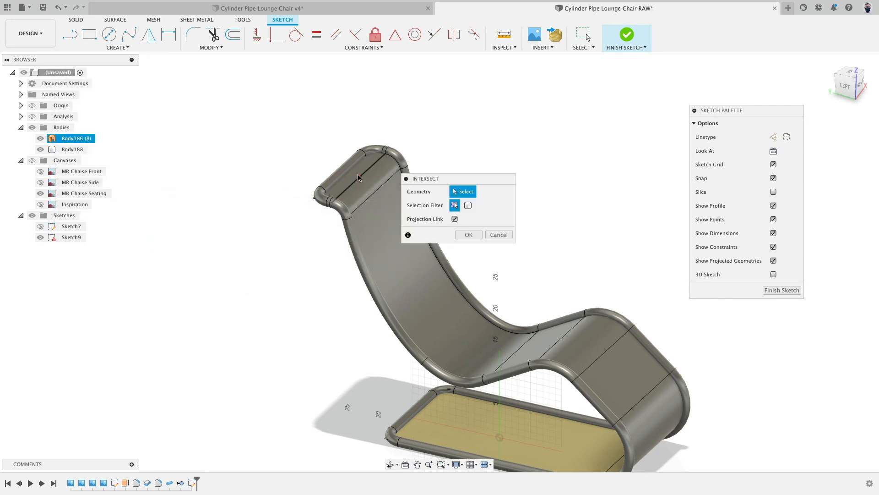
left_click(366, 189)
left_click(377, 218)
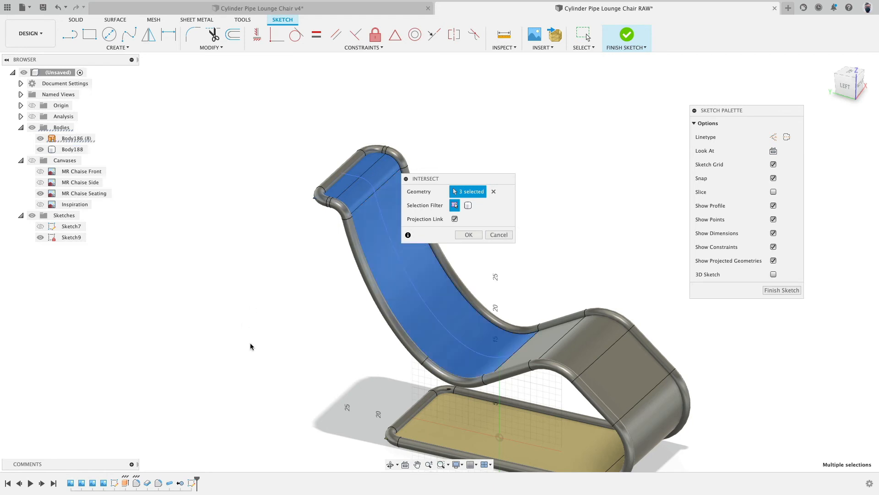
Step: Add the seat, knee bend, leg slope and lower bend faces to the Intersect selection and create the profile curves
middle_click_drag(403, 365, 231, 328)
left_click(362, 307)
left_click(394, 303)
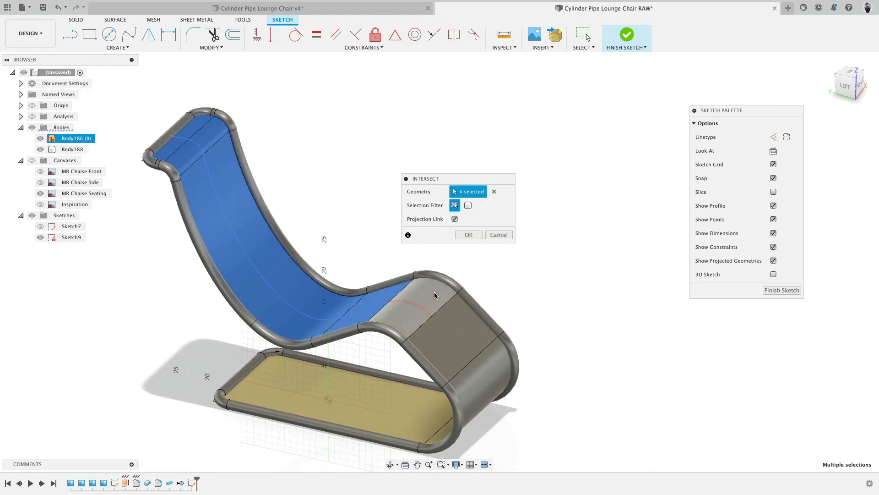
left_click(458, 330)
left_click(499, 372)
left_click(499, 373)
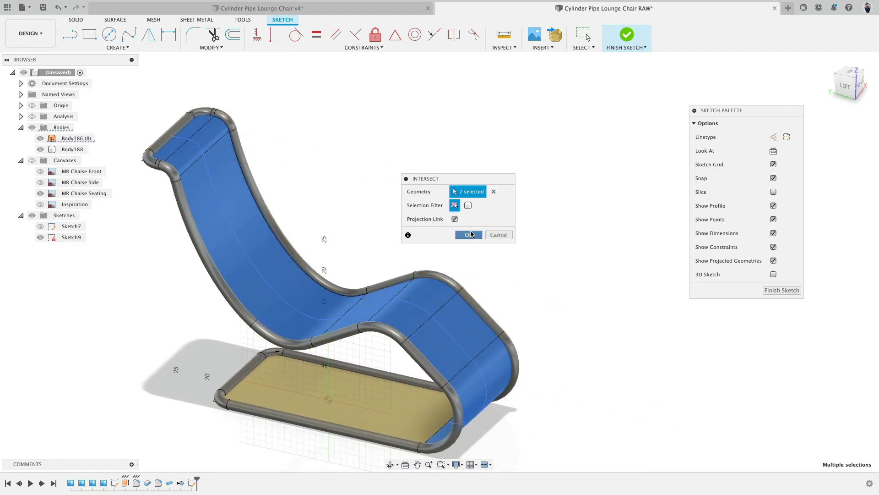
left_click(468, 235)
Step: Hide surface Body186 and finish the intersected profile sketch
left_click(41, 138)
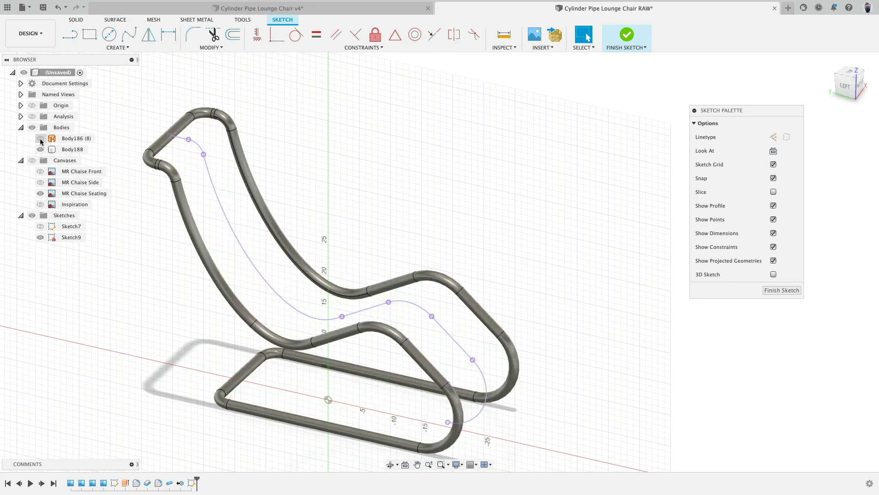
left_click(40, 139)
left_click(40, 139)
left_click(627, 34)
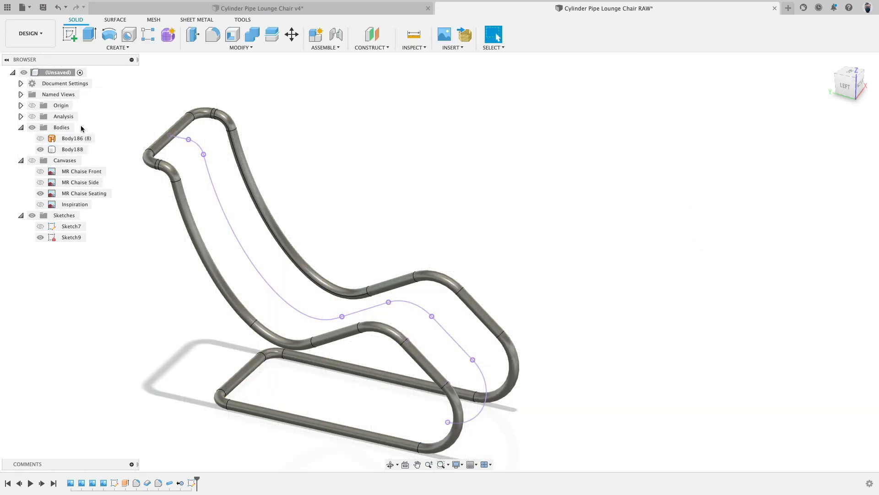
Step: Show surface Body186 and take it out of the model with the Remove command
left_click(40, 138)
right_click(74, 139)
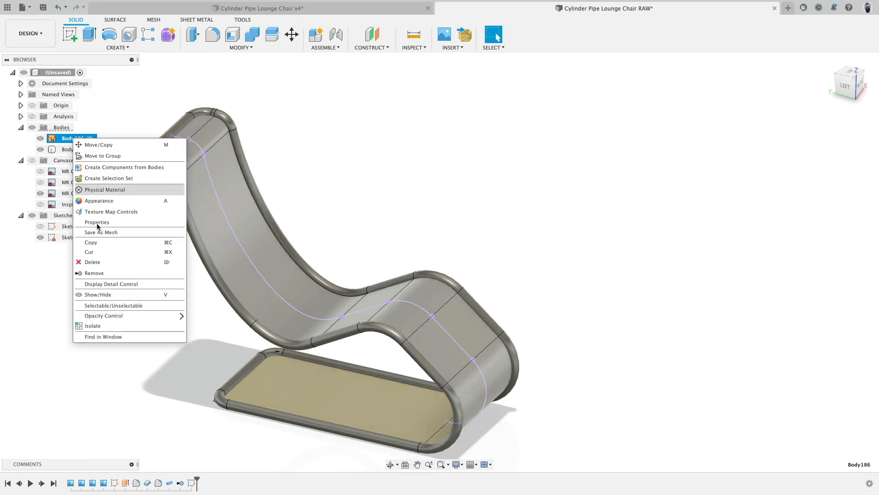
left_click(103, 273)
Step: Reopen Sketch9 for editing and hide surface Body186
right_click(191, 483)
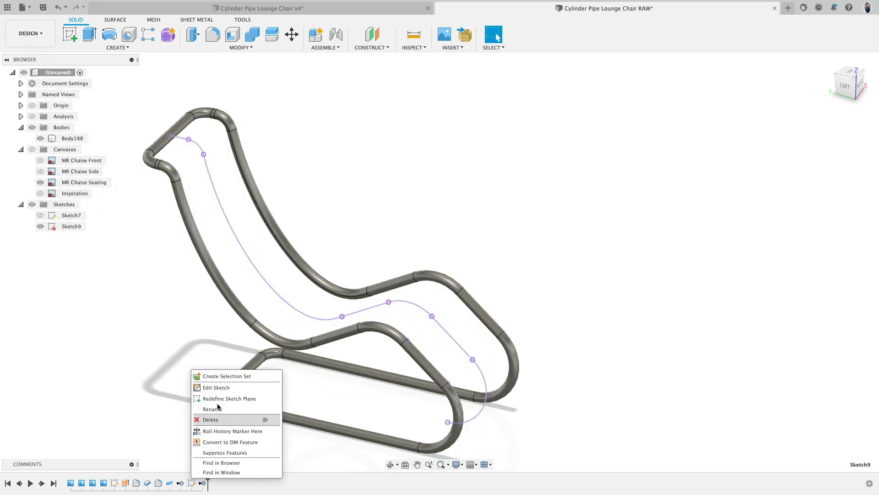
left_click(213, 387)
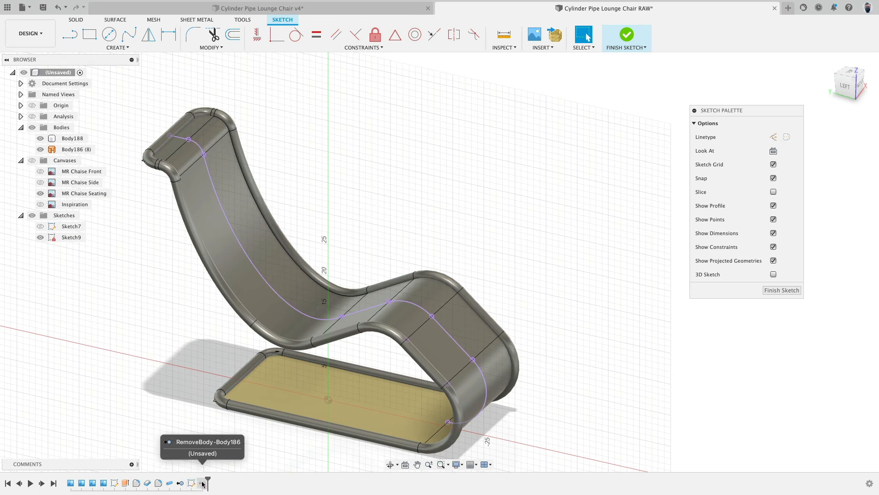
left_click(40, 150)
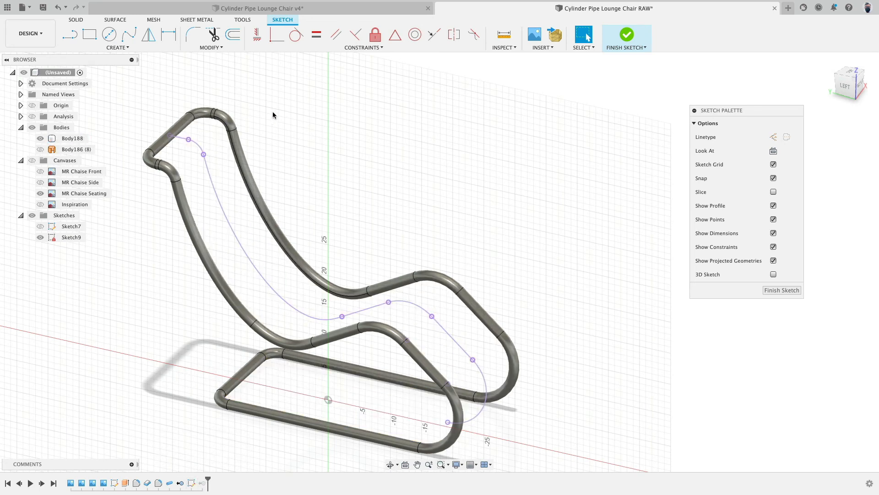
Step: Sketch two circles centred on the backrest curve just below the headrest bend, the lower one about 3.24 in across
middle_click_drag(273, 115, 345, 103)
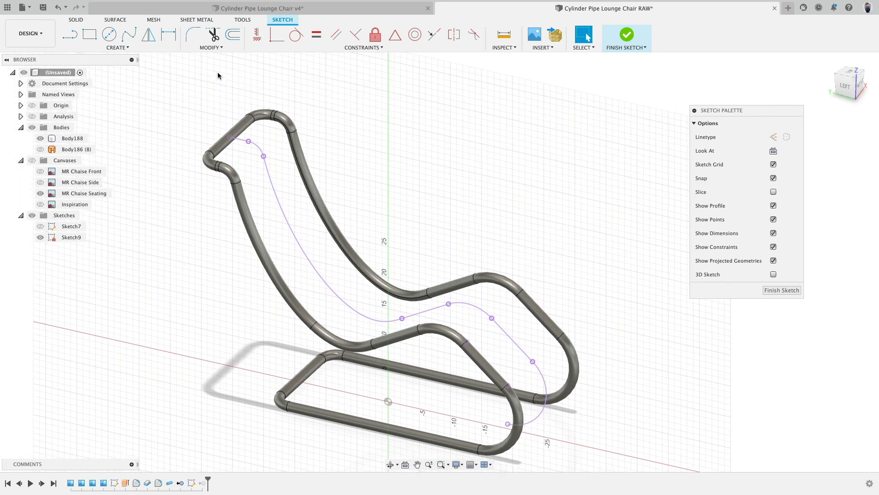
left_click(109, 34)
scroll(269, 145, "up", 5)
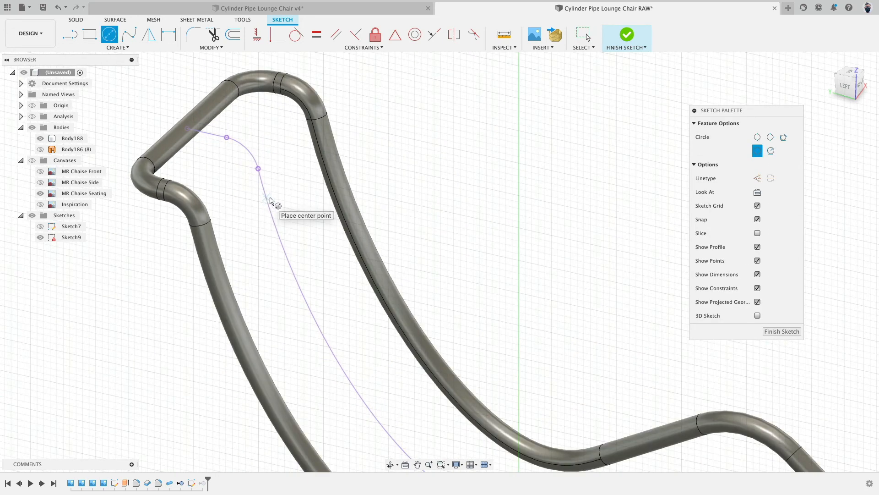
left_click(266, 197)
left_click(258, 168)
left_click(291, 266)
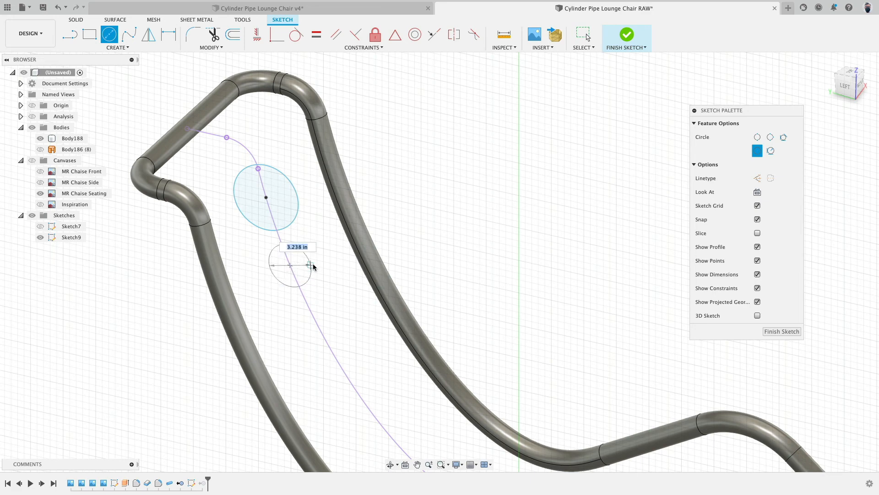
left_click(312, 266)
Step: Dimension the lower circle's diameter to 3 in and the upper circle's diameter to 5 in
key("d")
left_click(308, 259)
left_click(334, 252)
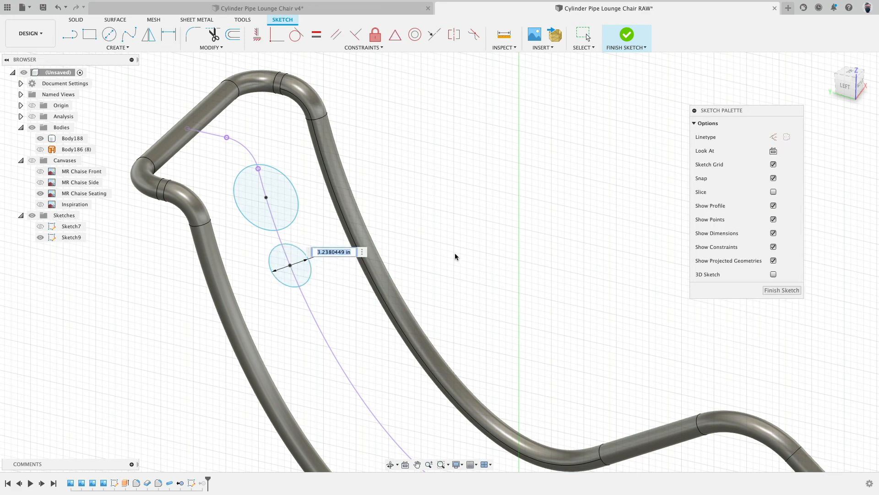
type("3")
key("Return")
left_click(295, 184)
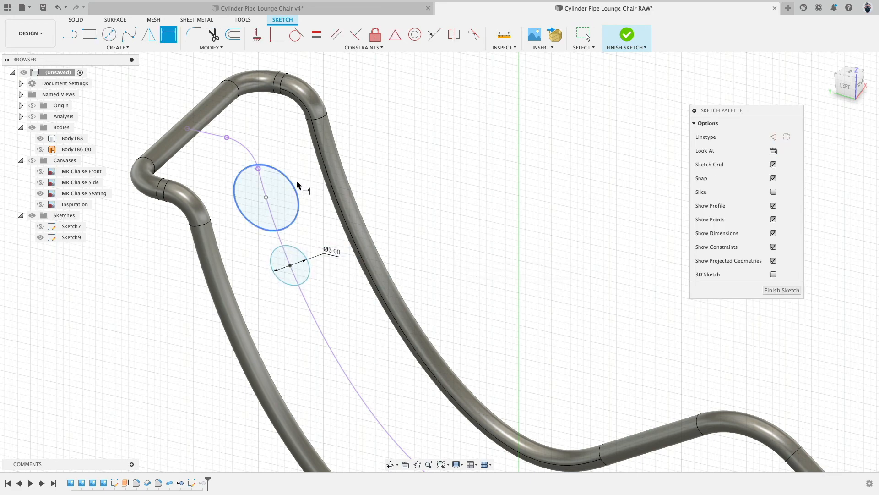
left_click(306, 183)
type("5")
key("Return")
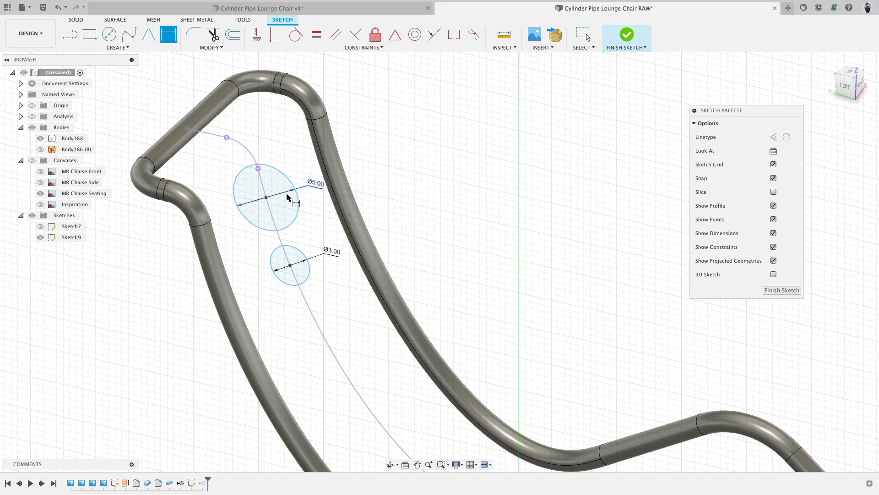
Step: Reposition the 5 in circle along the profile curve just below the headrest bend
key("m")
left_click(247, 168)
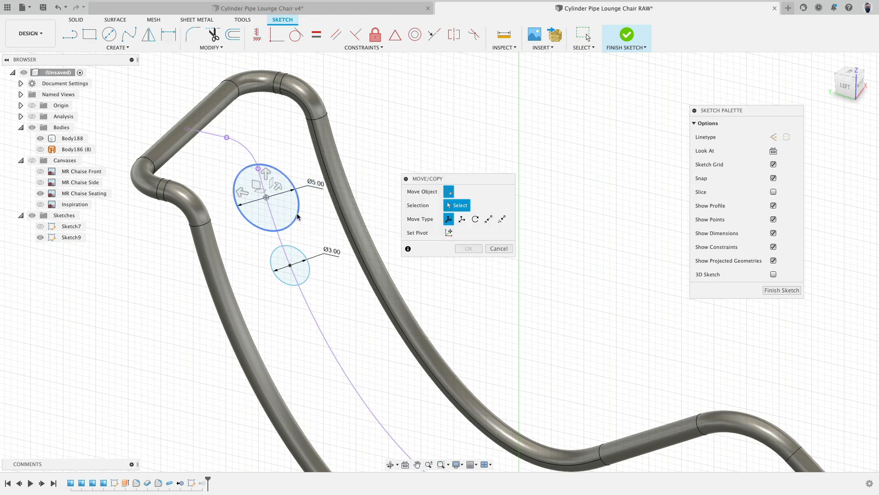
mouse_move(258, 184)
left_mouse_down()
mouse_move(276, 223)
mouse_move(272, 190)
mouse_move(246, 146)
mouse_move(278, 200)
mouse_move(257, 116)
mouse_move(271, 184)
left_mouse_up()
left_click(468, 344)
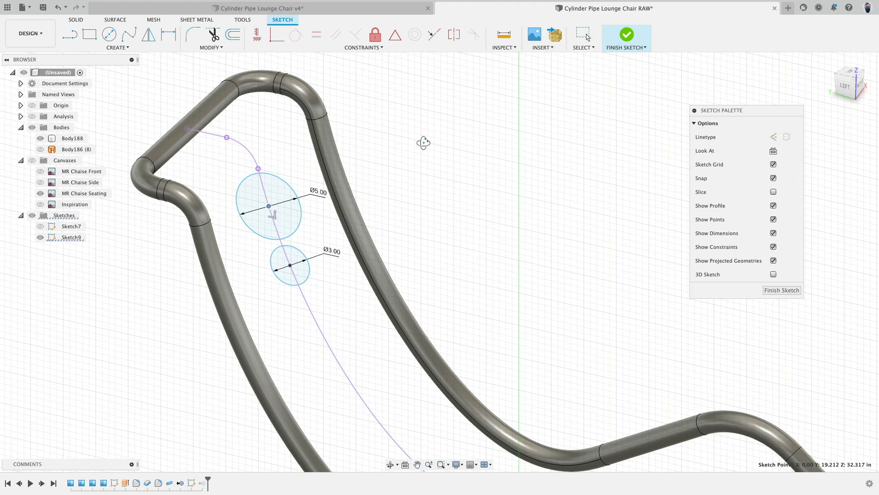
middle_click_drag(422, 144, 476, 160, "shift")
middle_click_drag(359, 200, 334, 194, "shift")
mouse_move(241, 257)
left_mouse_down()
mouse_move(213, 203)
mouse_move(206, 216)
mouse_move(223, 235)
left_mouse_up()
Step: Delete the 5 in circle and sketch a smaller replacement centred on the headrest bend curve
left_click(270, 266)
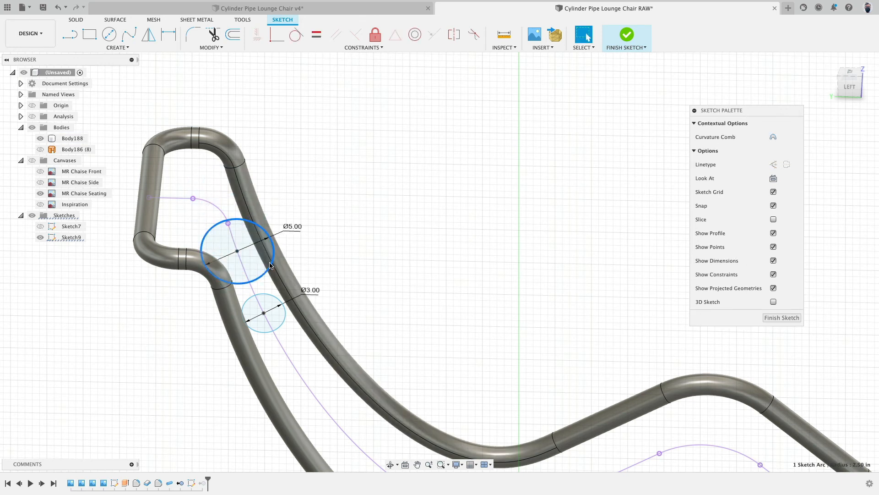
key("Delete")
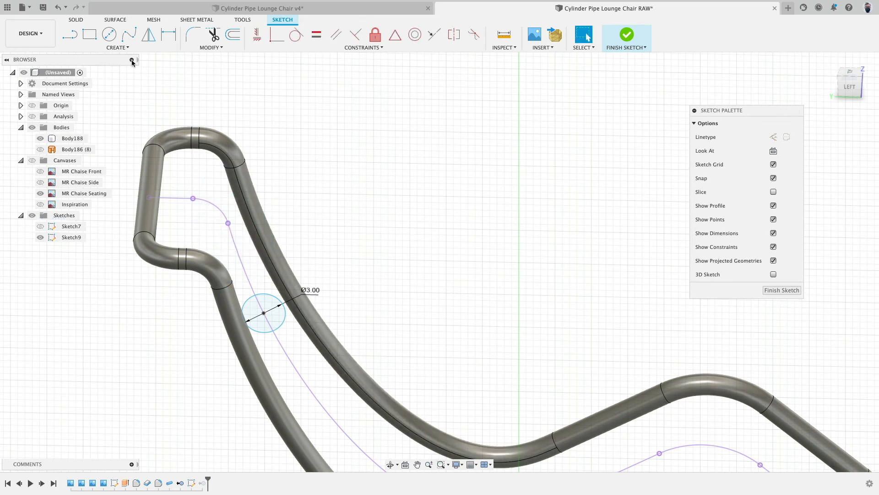
left_click(211, 205)
key("c")
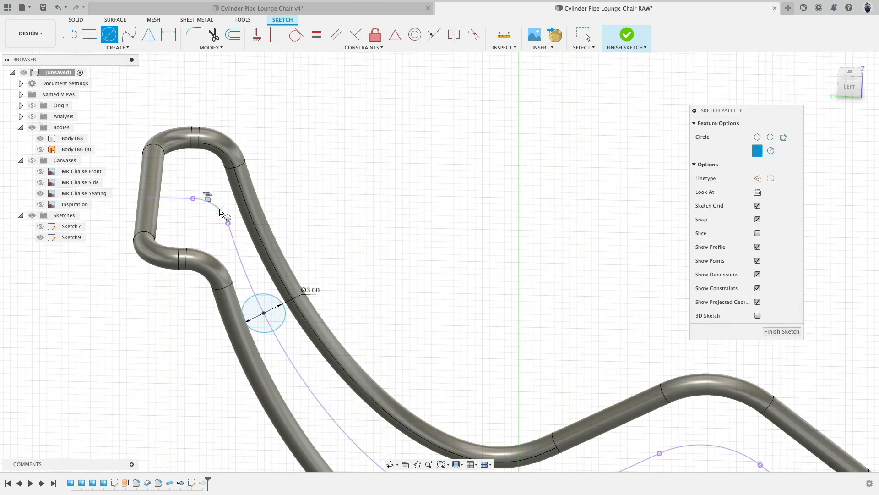
key("Escape")
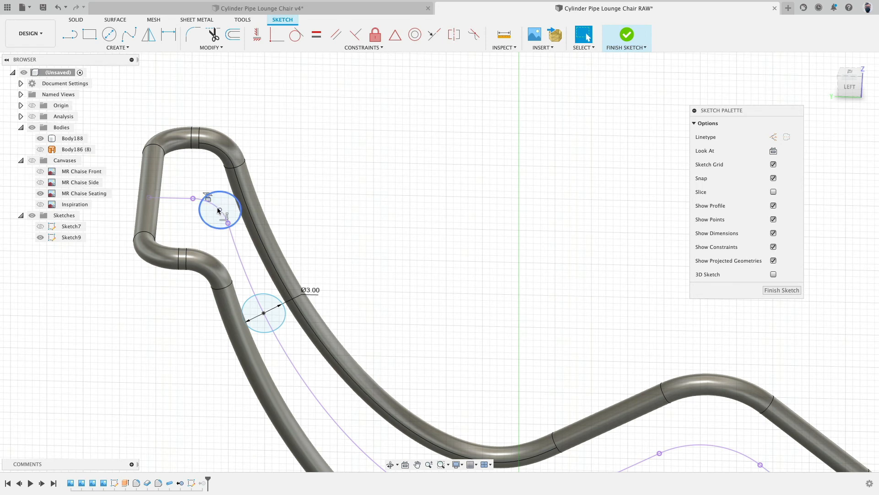
Step: Display the canvases and slide the new circle along the profile curve to the upper end of the drawn cushion
mouse_move(219, 210)
left_mouse_down()
mouse_move(196, 202)
mouse_move(229, 218)
mouse_move(268, 318)
left_mouse_up()
mouse_move(237, 232)
left_mouse_down()
mouse_move(216, 198)
mouse_move(180, 194)
mouse_move(229, 204)
mouse_move(240, 235)
mouse_move(230, 199)
mouse_move(248, 263)
mouse_move(229, 202)
mouse_move(238, 250)
mouse_move(230, 225)
left_mouse_up()
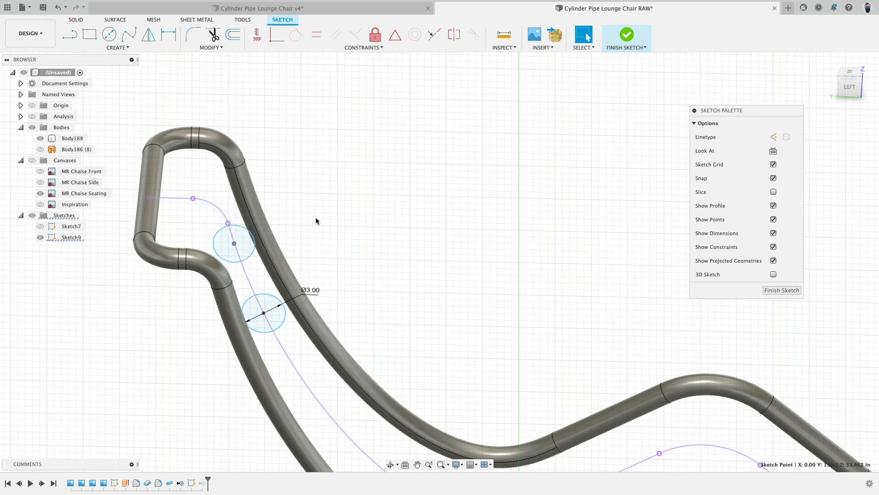
middle_click_drag(314, 218, 293, 197, "shift")
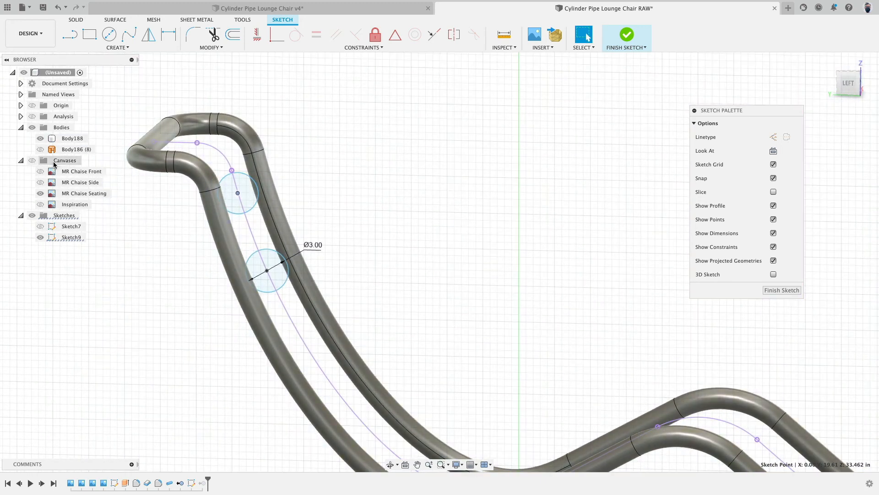
left_click(32, 161)
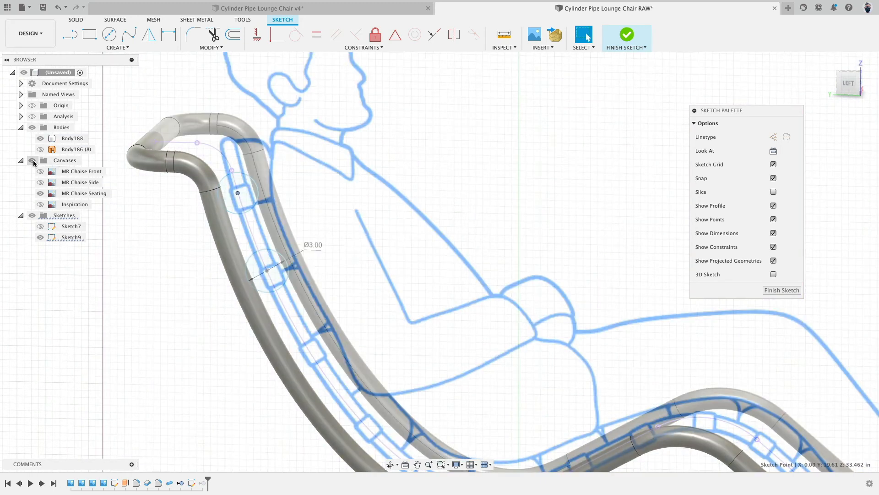
left_click(849, 83)
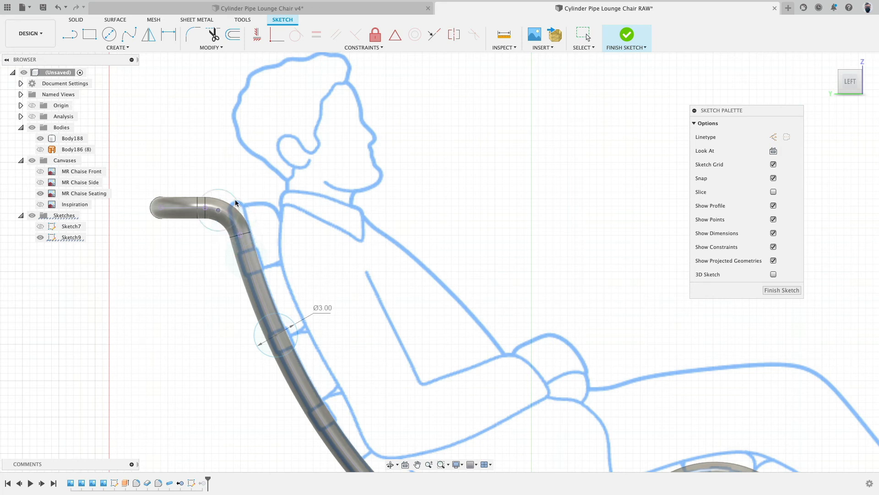
middle_click_drag(283, 193, 273, 206, "shift")
left_click_drag(238, 220, 242, 226)
Step: Dimension the headrest circle's diameter to 5 in
key("d")
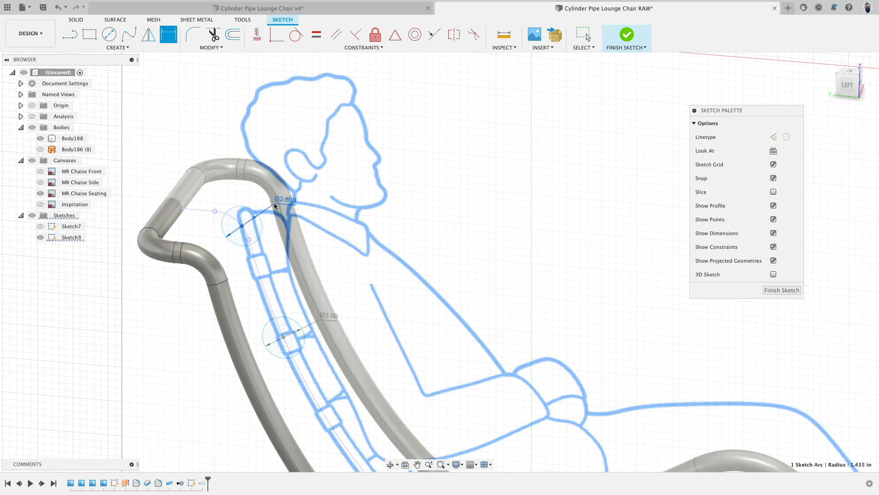
left_click(281, 198)
type("5")
key("Return")
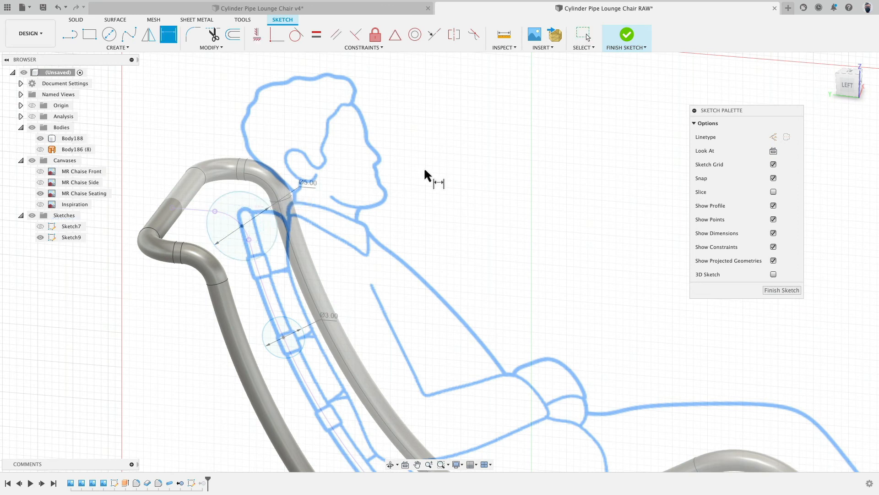
key("Escape")
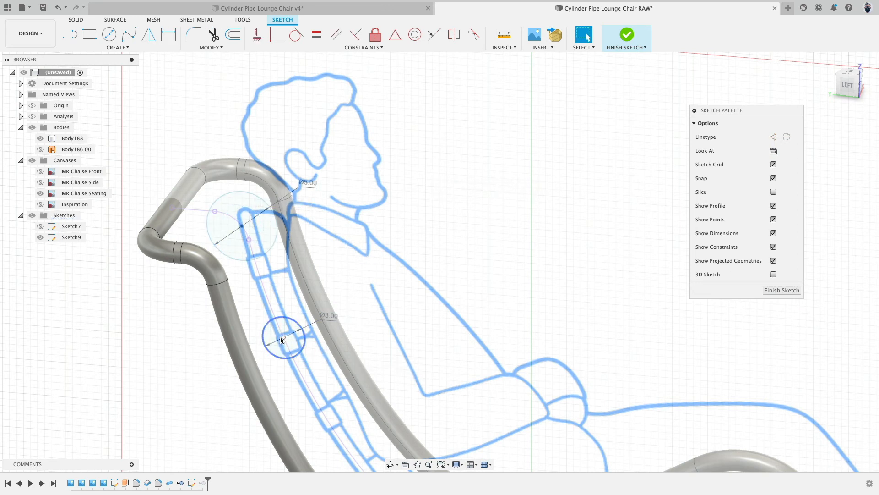
Step: Slide the 3 in circle along the profile curve and place it directly below the 5 in circle
mouse_move(283, 337)
left_mouse_down()
mouse_move(369, 447)
mouse_move(440, 433)
mouse_move(338, 445)
mouse_move(367, 435)
left_mouse_up()
scroll(282, 331, "up", 3)
scroll(285, 323, "down", 6)
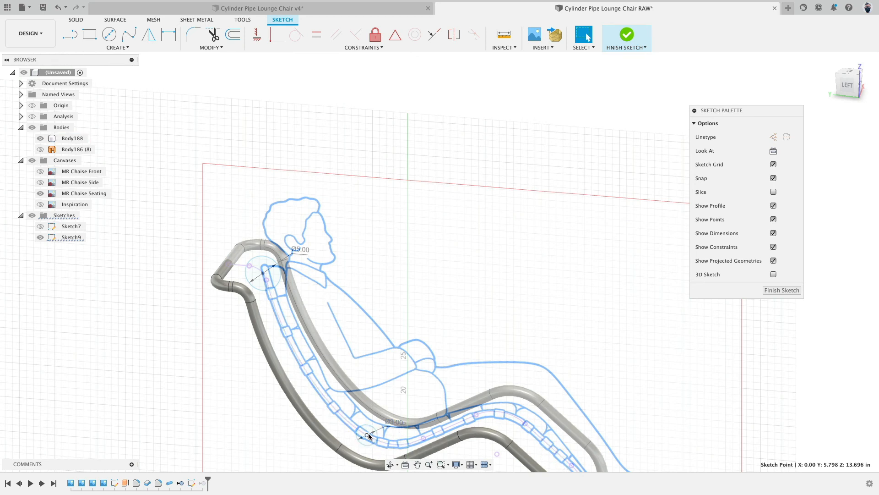
key("super+z")
scroll(276, 288, "up", 3)
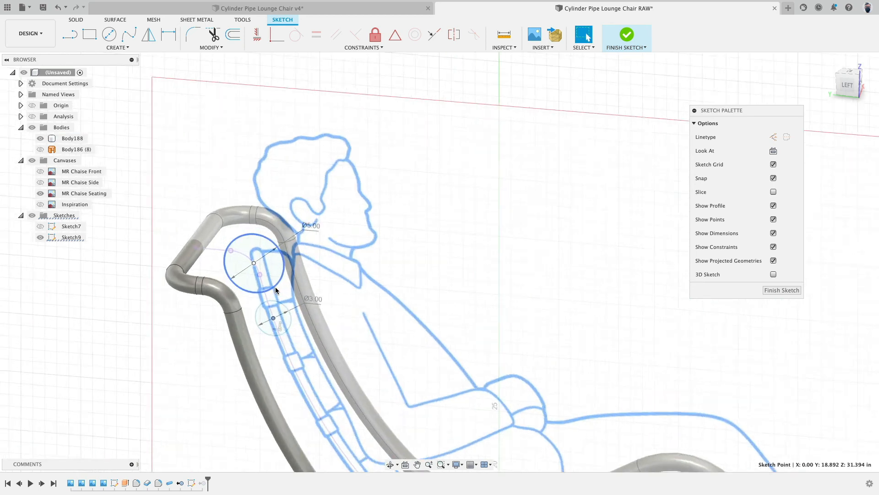
scroll(276, 287, "up", 3)
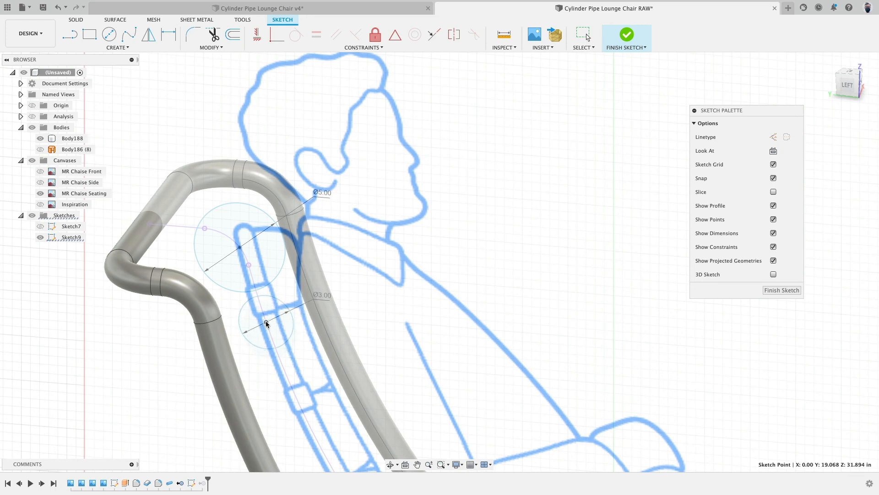
Step: Hide the canvases and finish the circle sketch
left_click(32, 160)
scroll(393, 244, "down", 3)
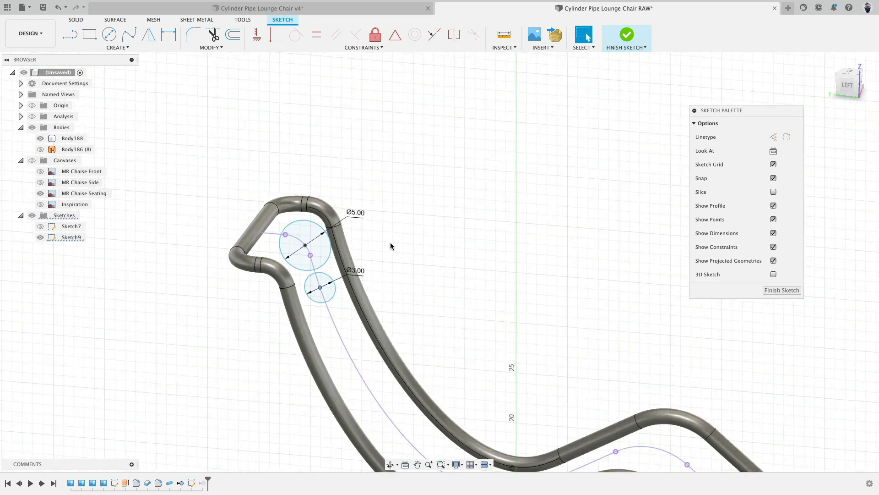
mouse_move(392, 244)
middle_mouse_down("shift")
mouse_move(432, 239)
mouse_move(414, 240)
mouse_move(425, 255)
mouse_move(412, 254)
middle_mouse_up("shift")
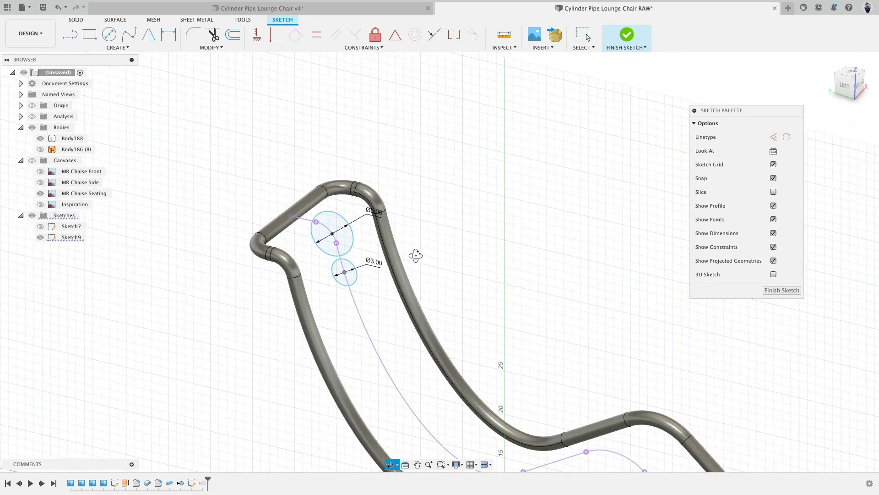
left_click(623, 36)
Step: Select all four profile regions of the 5 in and 3 in circles for Extrude and pull them out about 5.4 in
mouse_move(513, 262)
middle_mouse_down("shift")
mouse_move(519, 210)
mouse_move(427, 156)
middle_mouse_up("shift")
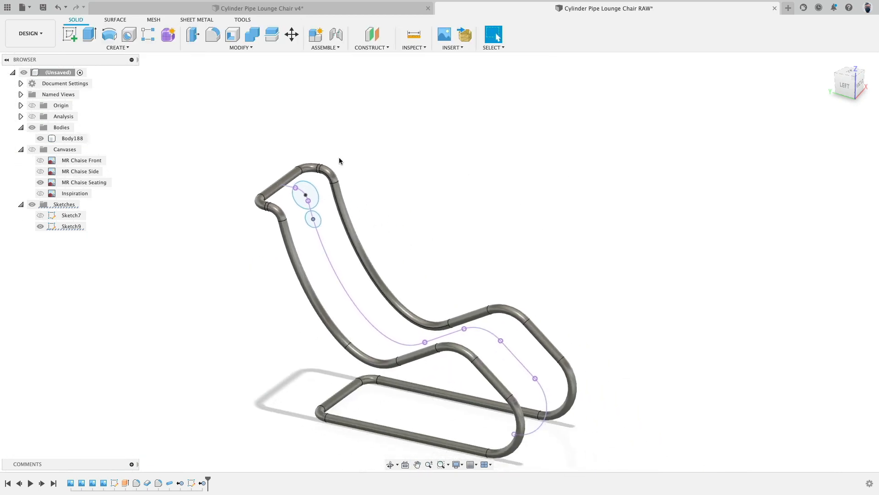
left_click(90, 37)
scroll(282, 158, "up", 3)
left_click(341, 229)
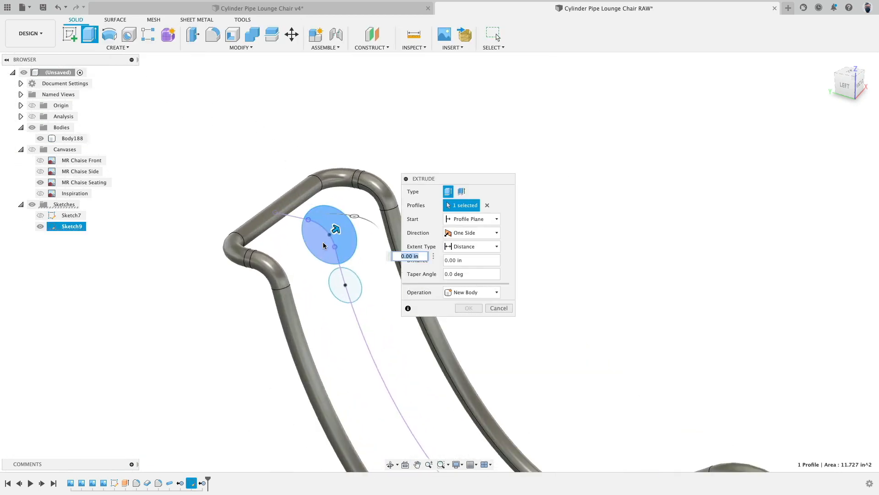
left_click(322, 243)
left_click(338, 281)
left_click(351, 283)
middle_click_drag(350, 281, 341, 271, "shift")
left_click_drag(334, 279, 379, 252)
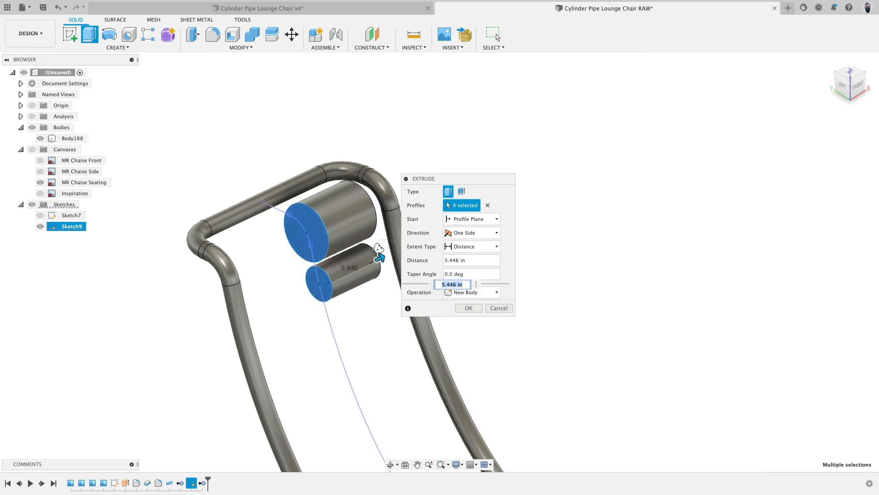
Step: Set the extrusion to symmetric with 8 in per side and create both cylinders as new bodies
middle_click_drag(379, 251, 354, 253, "shift")
left_click_drag(369, 256, 404, 260)
middle_click_drag(594, 211, 526, 232, "shift")
left_click(484, 234)
left_click(467, 274)
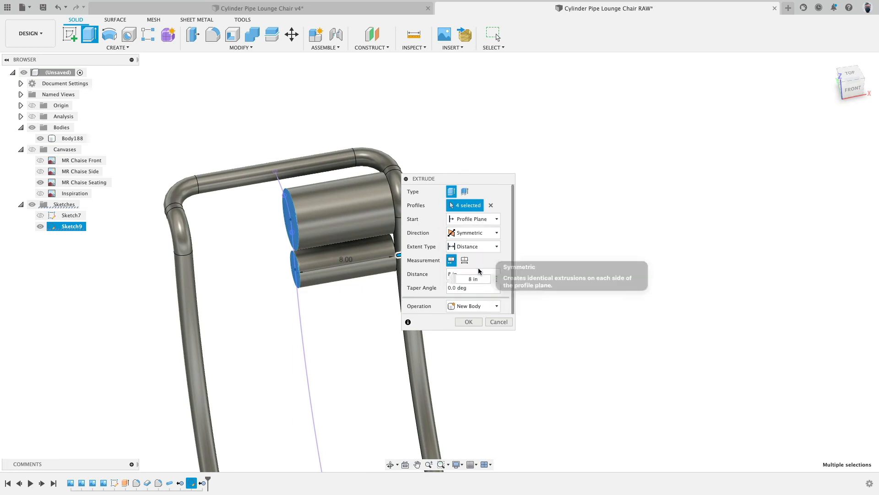
left_click(468, 322)
Step: Reopen the cylinders' extrude feature and review its direction and distance settings
middle_click_drag(351, 330, 308, 336, "shift")
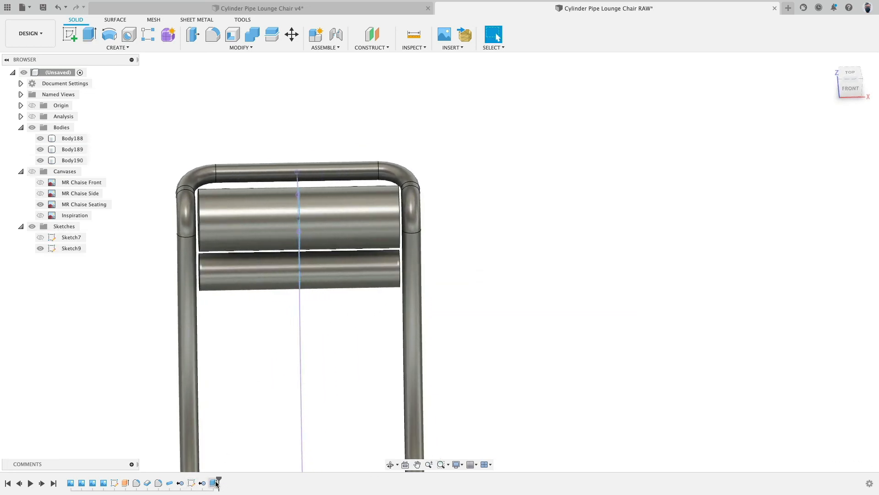
double_click(192, 484)
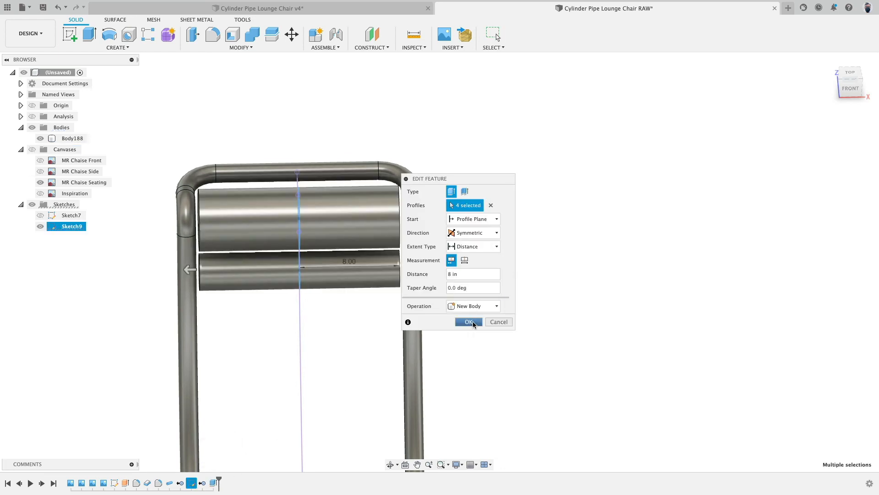
left_click(473, 323)
Step: Fillet the four end edges of the 5 in and 3 in cylinders with a 0.25 in radius
middle_click_drag(211, 196, 216, 112, "shift")
left_click(213, 35)
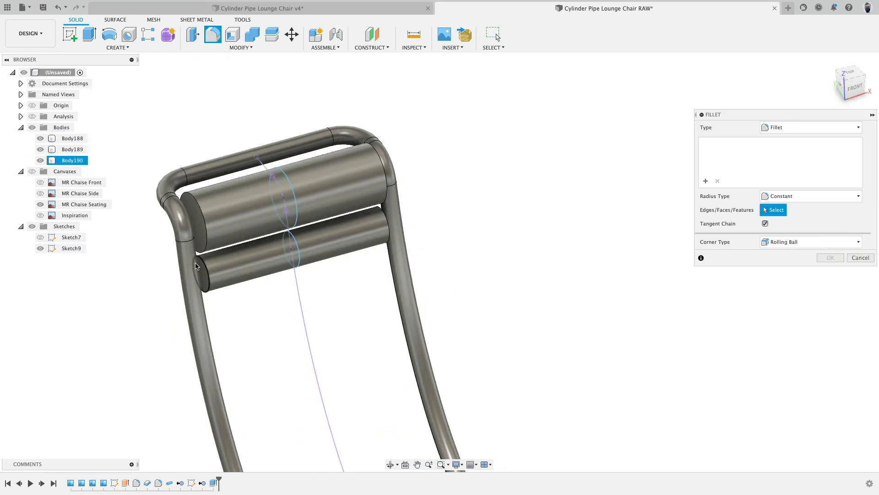
left_click(204, 268)
left_click(197, 225)
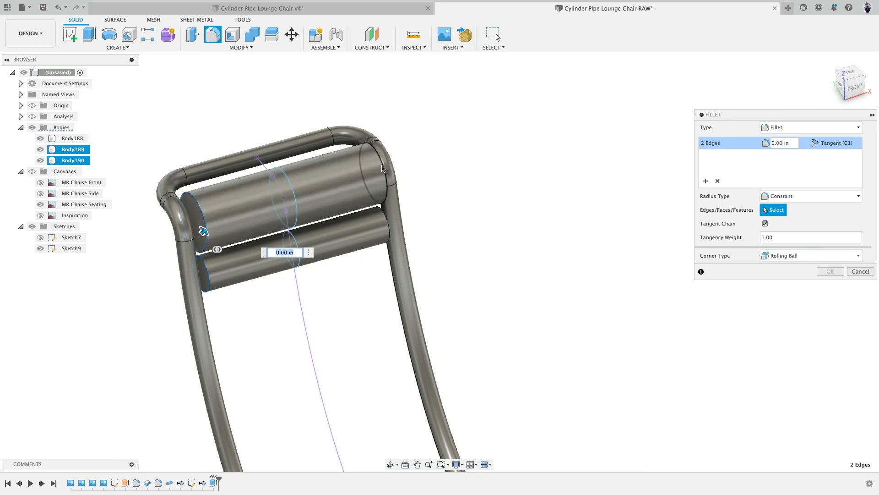
left_click(383, 171)
left_click(384, 216)
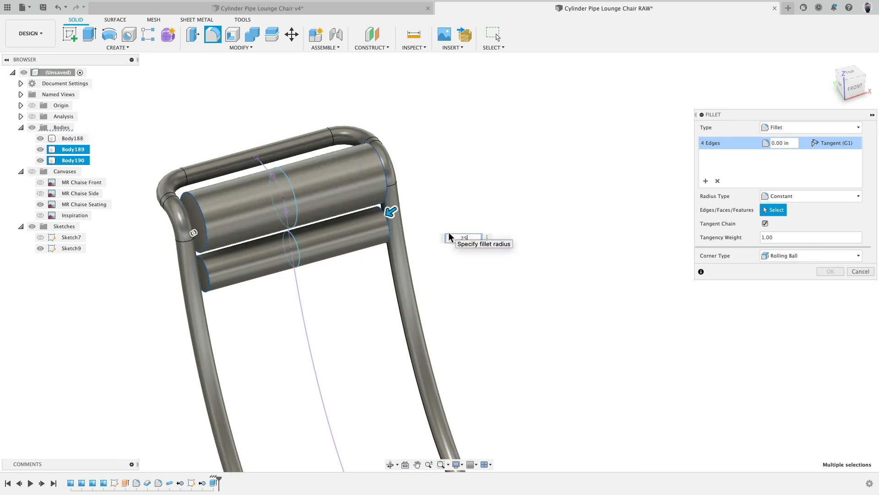
type("25")
key("Return")
Step: Start a Pattern on Path of the 3 in cylinder body, using the chair's side profile curve as the path
middle_click_drag(449, 237, 497, 130, "shift")
scroll(501, 179, "down", 4)
middle_click_drag(503, 181, 424, 174)
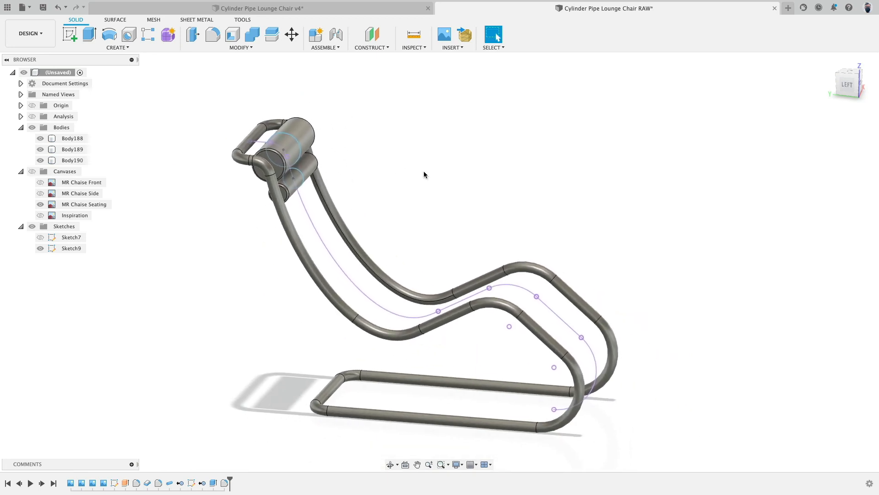
left_click(125, 48)
mouse_move(118, 242)
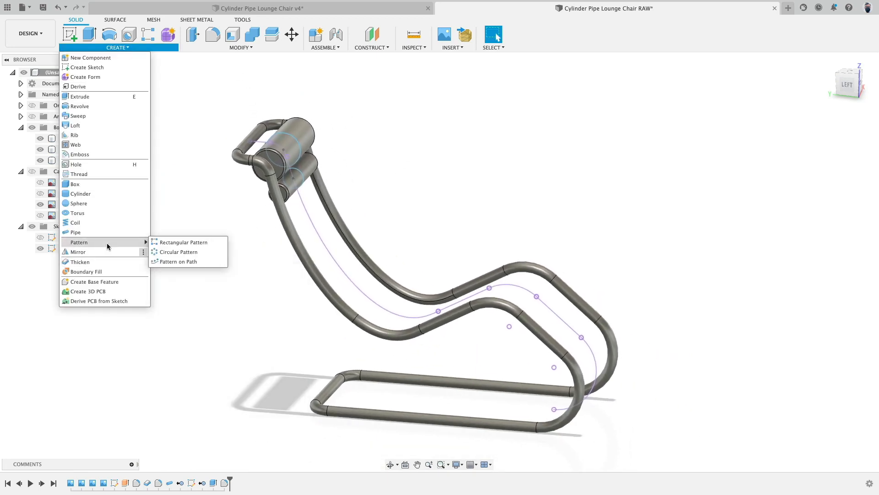
left_click(166, 261)
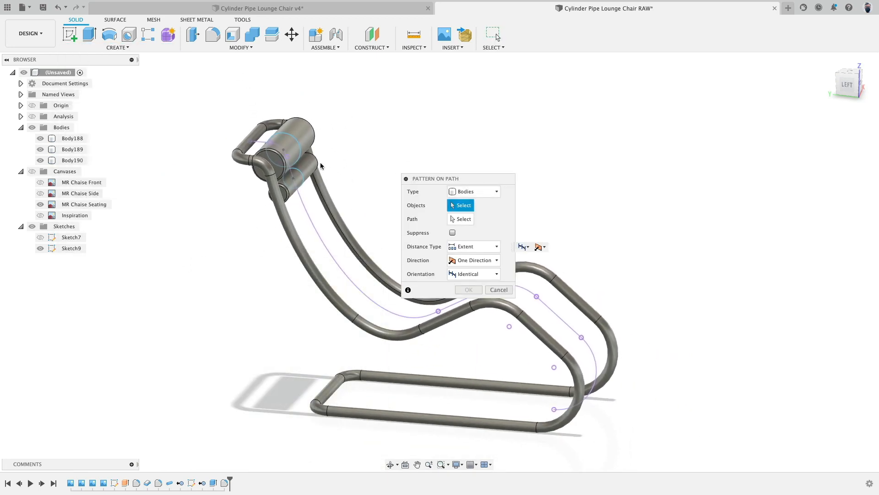
left_click(305, 173)
left_click(461, 219)
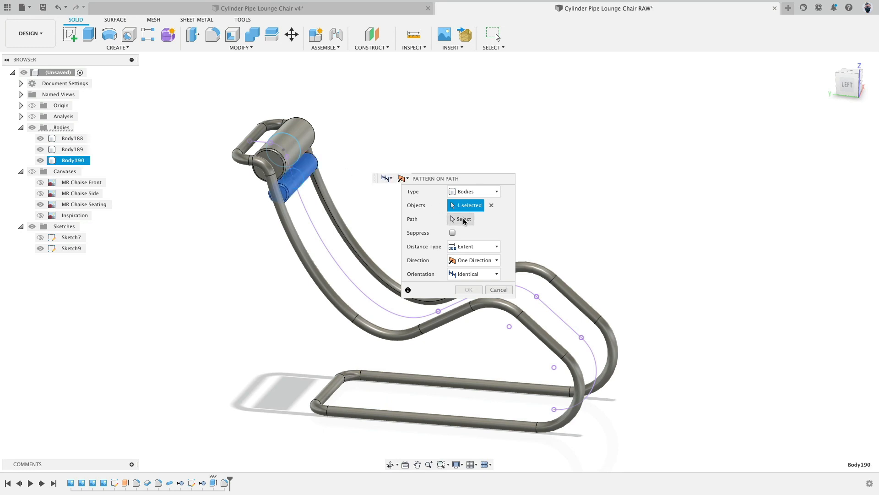
left_click(320, 239)
middle_click_drag(609, 207, 379, 191)
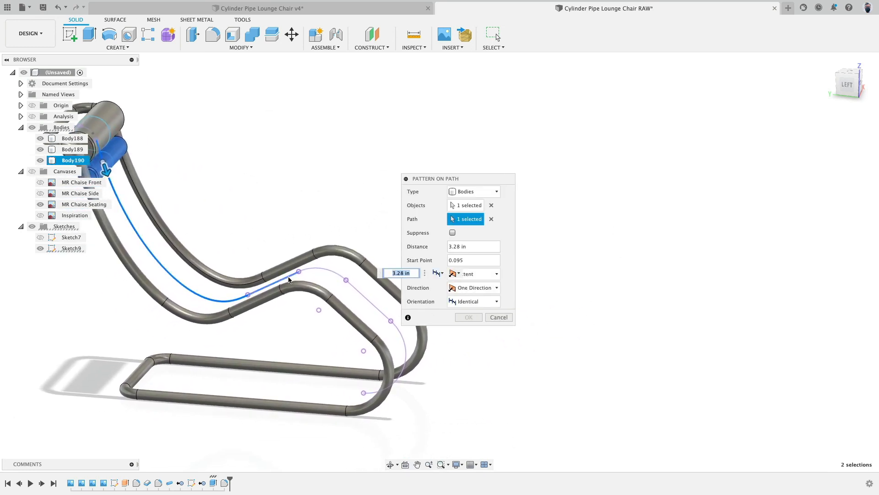
left_click_drag(288, 279, 387, 331)
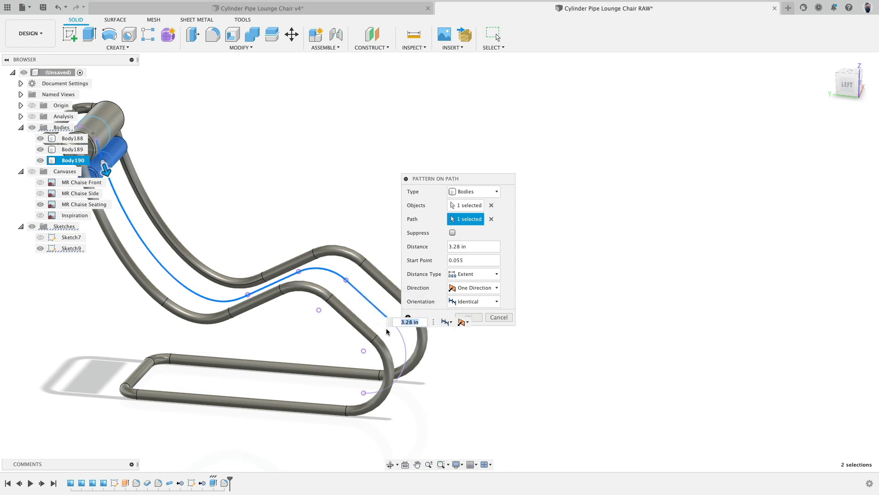
middle_click_drag(312, 191, 384, 207)
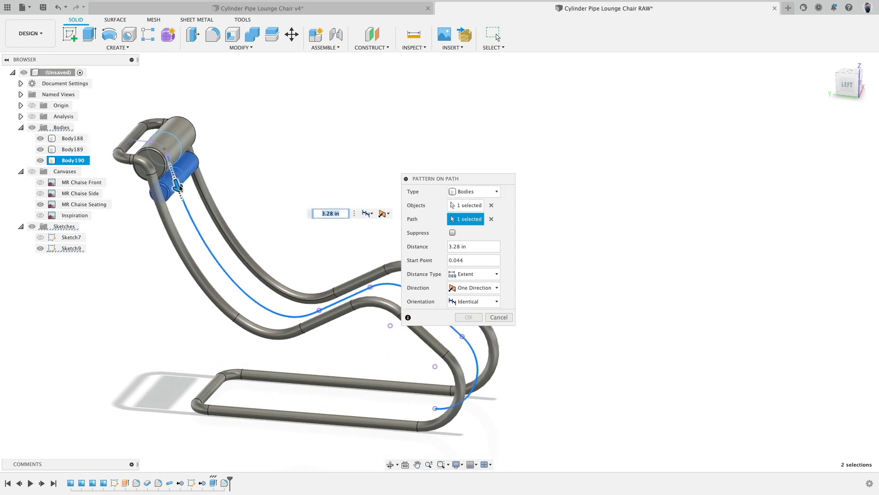
Step: Extend the cylinder pattern along the path, switch its distance type to Spacing and adjust the distance to about 6.656 in
left_click_drag(180, 188, 240, 287)
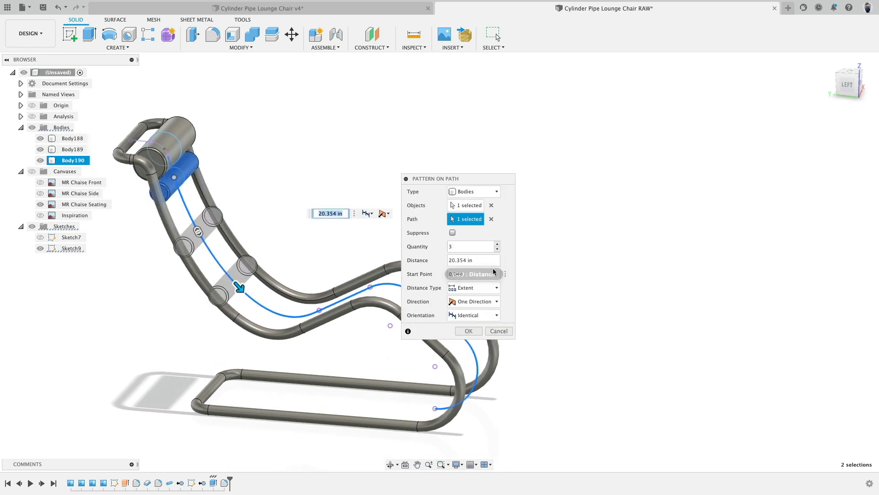
left_click(486, 288)
left_click(468, 310)
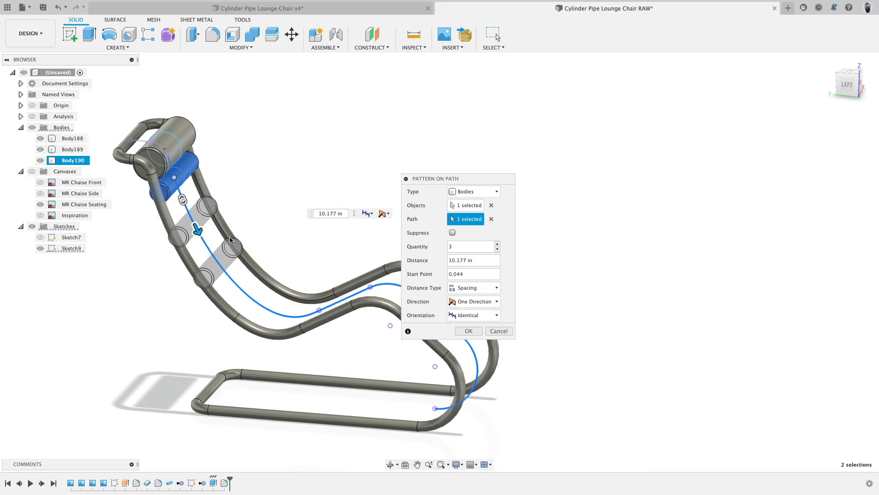
left_click_drag(198, 229, 201, 194)
middle_click_drag(201, 194, 232, 174, "shift")
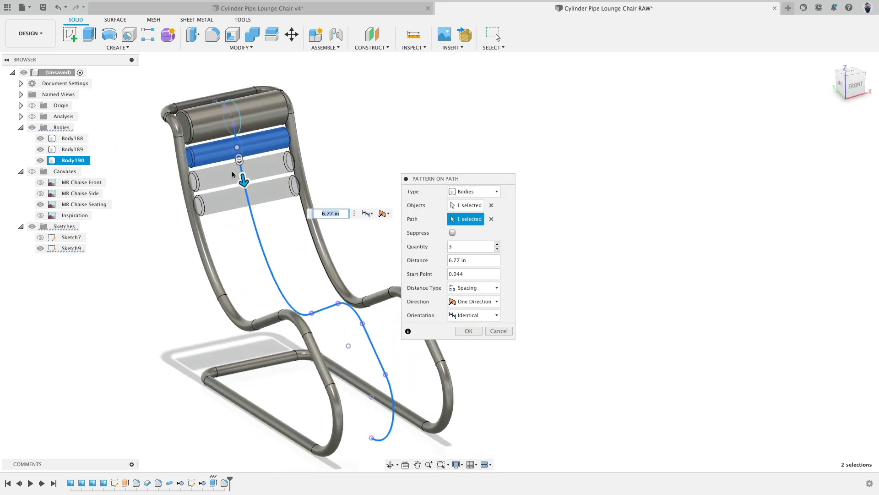
left_click_drag(243, 182, 231, 136)
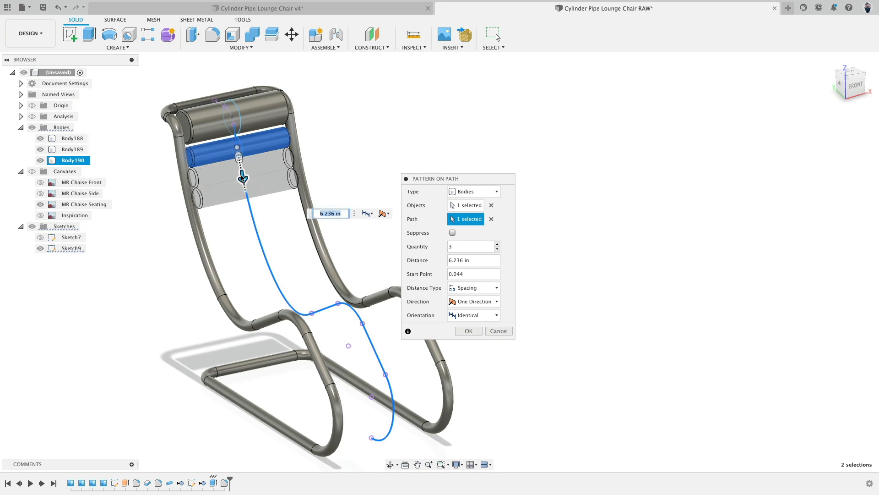
left_click_drag(243, 177, 244, 181)
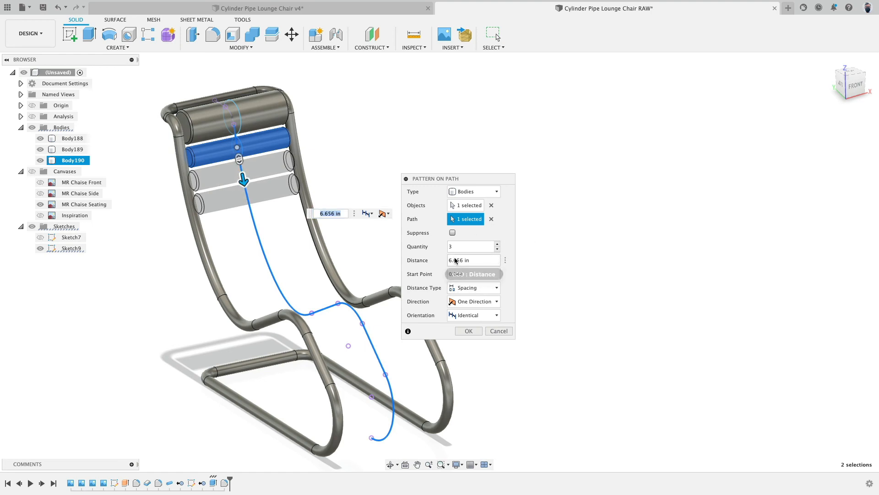
Step: Set the pattern quantity to 12 and create the row of seat cylinders
left_click(498, 244)
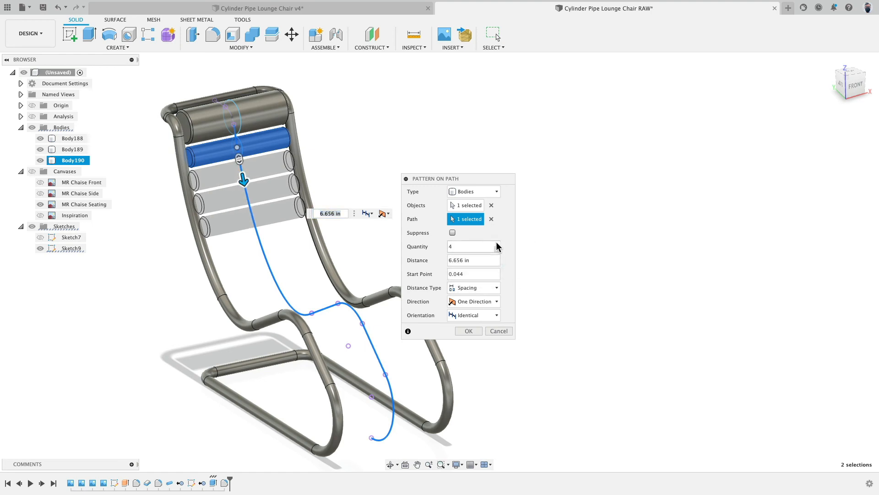
left_click(497, 244)
left_click(497, 244)
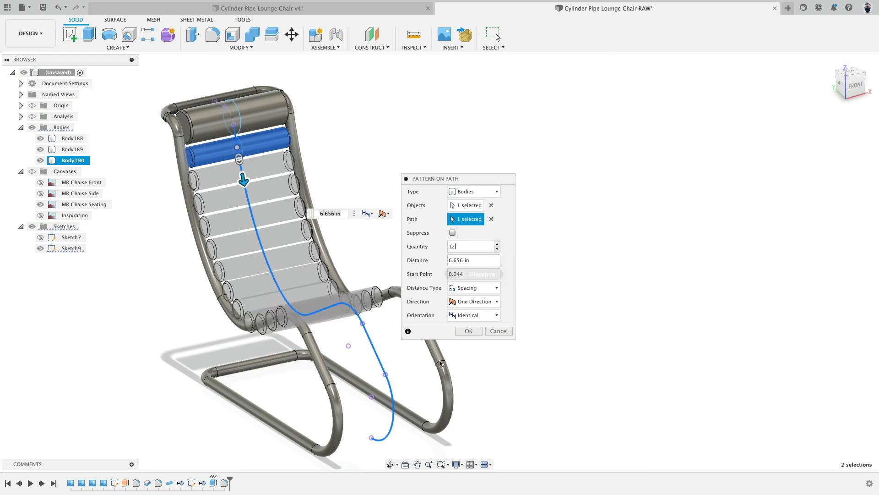
left_click(467, 331)
Step: Reopen the cylinder profile sketch and draw a small concentric circle inside both the 5 in and 3 in circles
middle_click_drag(426, 169, 466, 171, "shift")
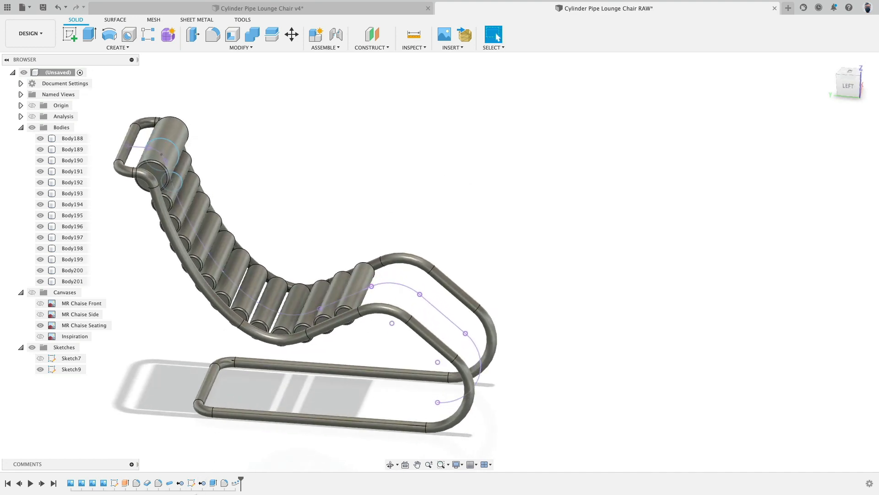
right_click(191, 484)
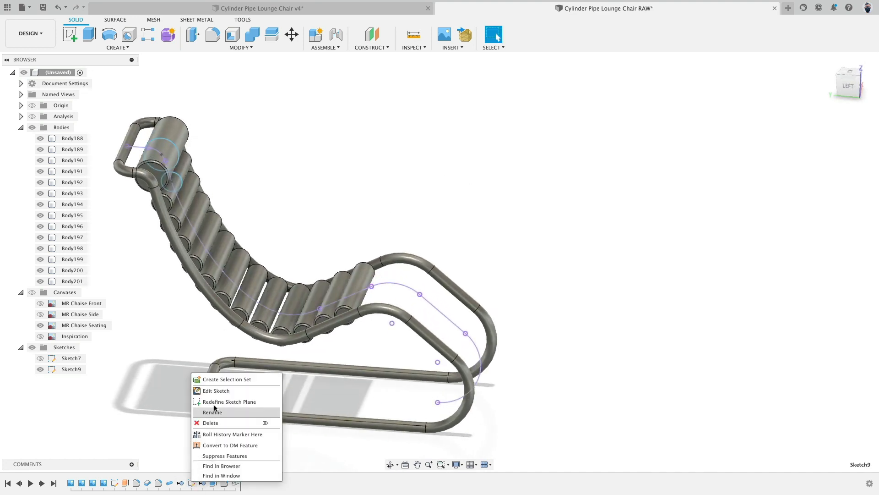
left_click(216, 390)
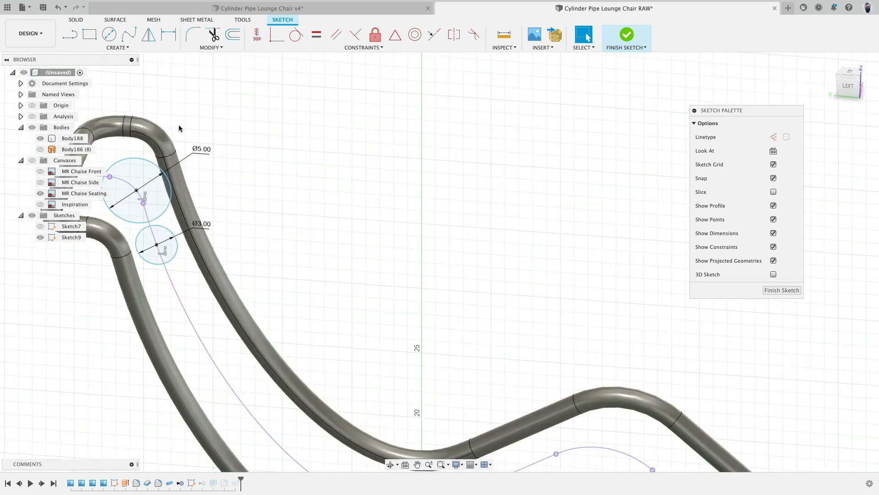
left_click(109, 34)
scroll(290, 214, "up", 3)
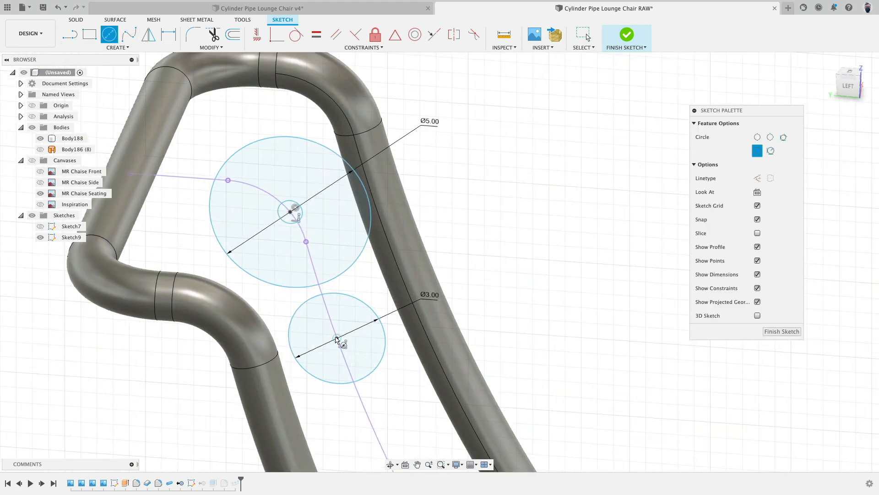
left_click(361, 339)
Step: Dimension both inner circles to a 1 in diameter and finish the sketch
key("d")
left_click(355, 356)
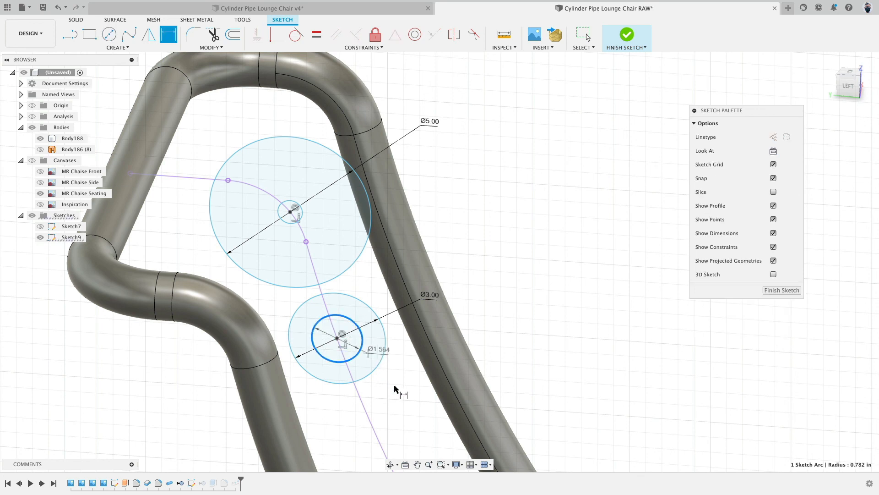
left_click(427, 400)
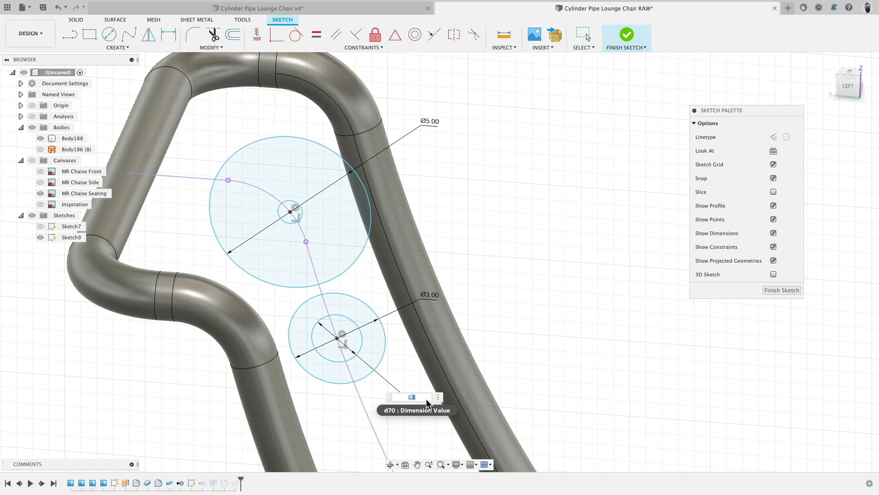
key("Return")
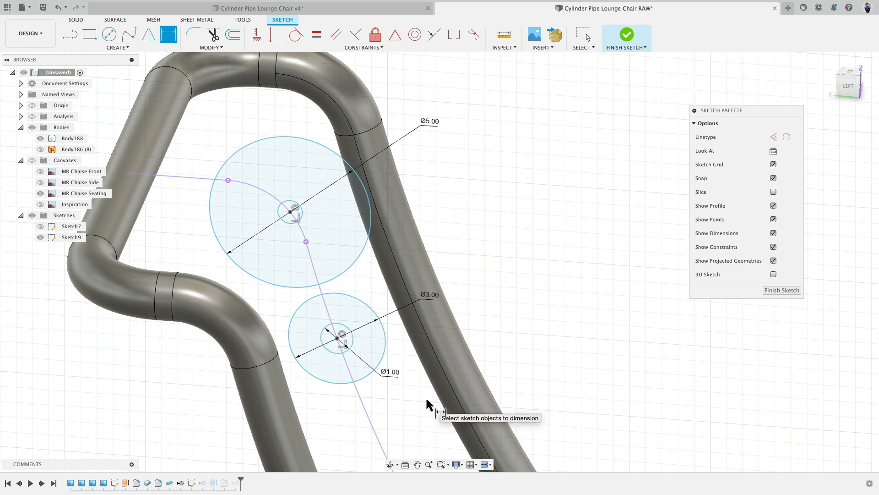
left_click(303, 215)
left_click(325, 215)
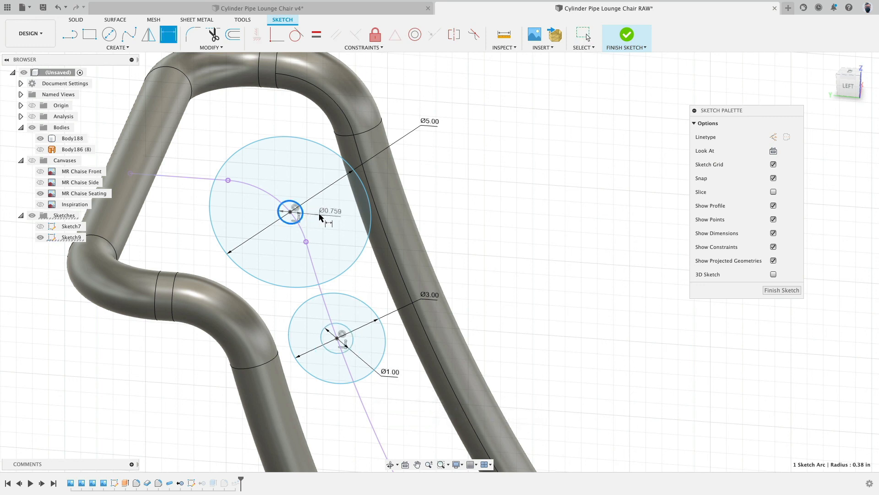
key("Return")
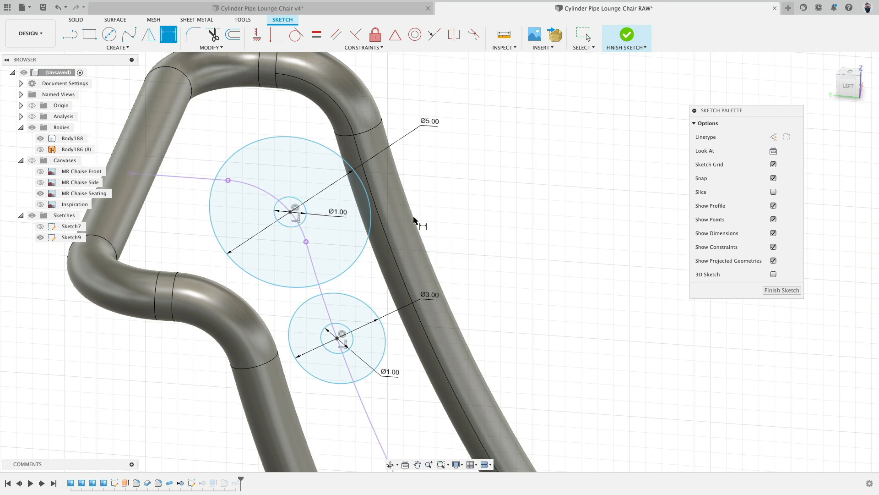
left_click(626, 36)
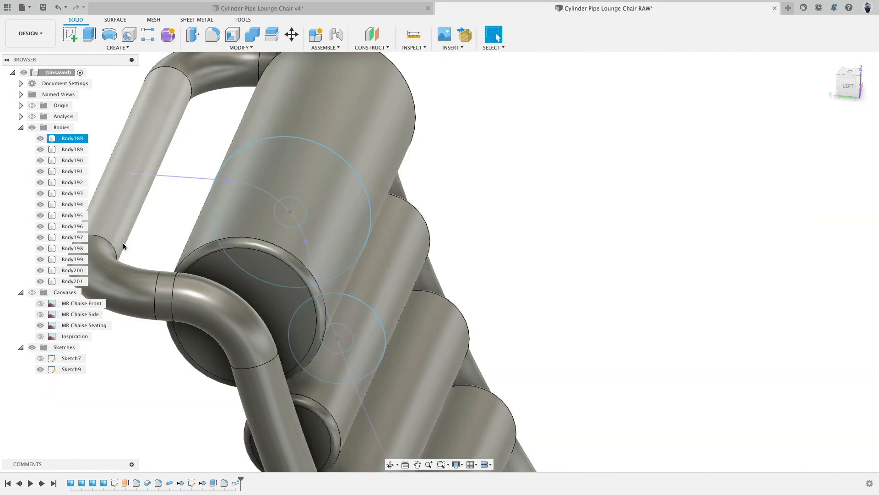
Step: Roll the history back to before the cylinders' extrusion and extrude the four inner circle profile regions about 8.769 in
left_click_drag(240, 478, 204, 477)
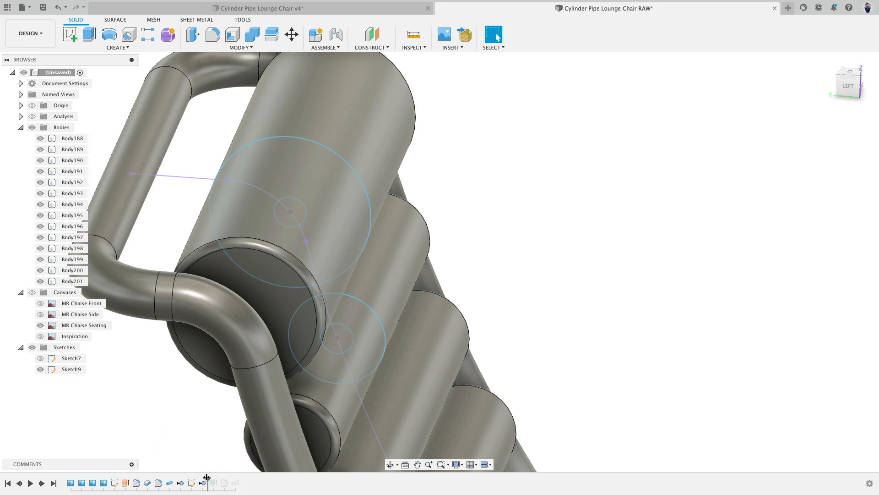
left_click(89, 34)
left_click(295, 206)
left_click(285, 216)
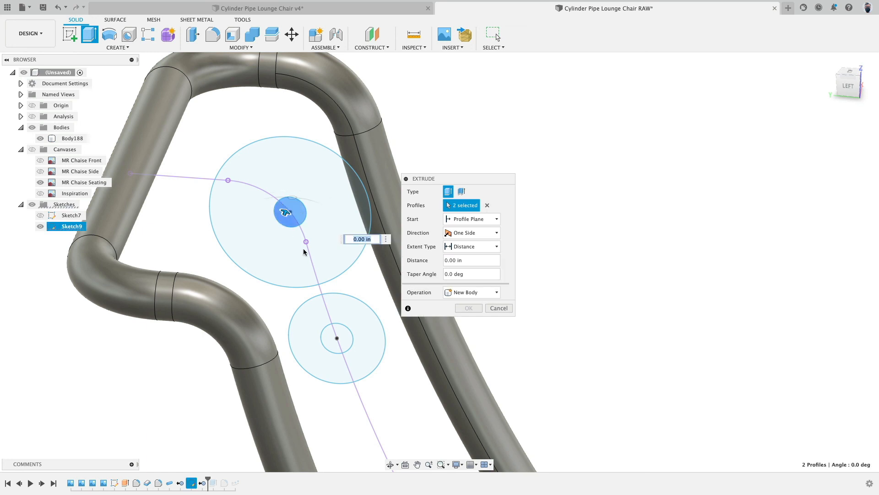
left_click(336, 338)
left_click(346, 339)
middle_click_drag(584, 209, 523, 221, "shift")
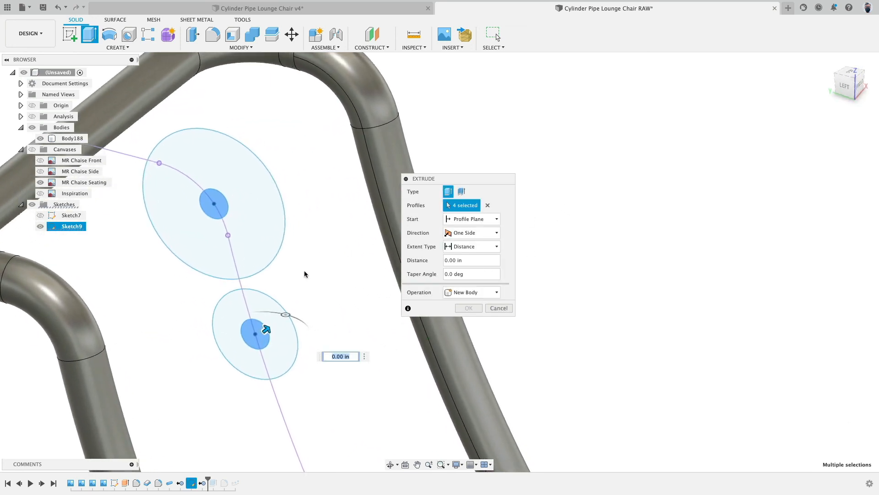
left_click_drag(270, 327, 421, 230)
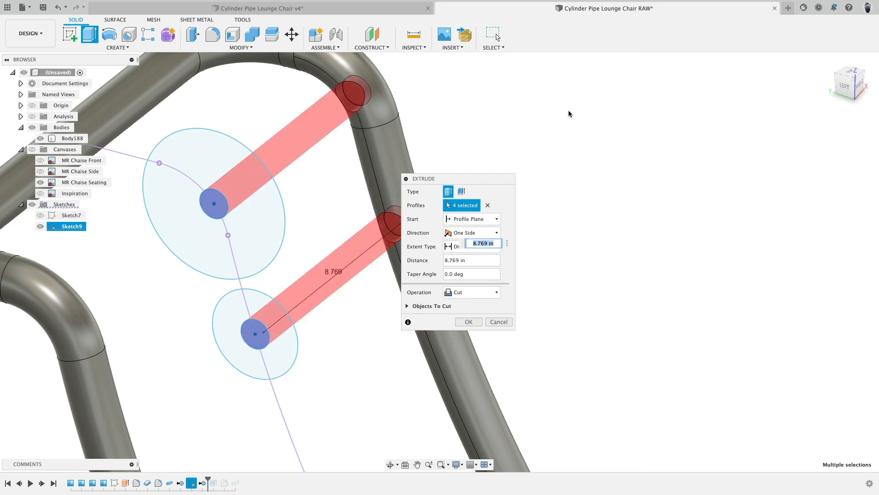
middle_click_drag(568, 113, 431, 114, "shift")
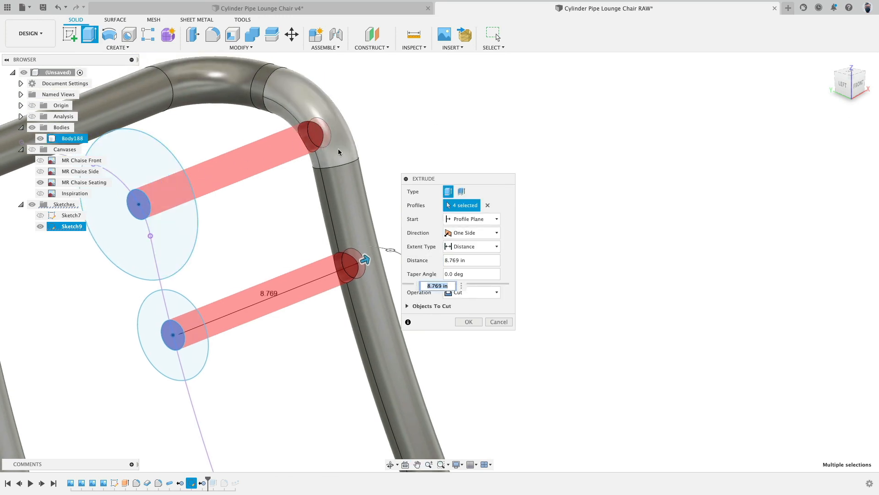
Step: Make the rod extrusion a symmetric New Body extrusion and finish it
left_click(486, 296)
left_click(476, 334)
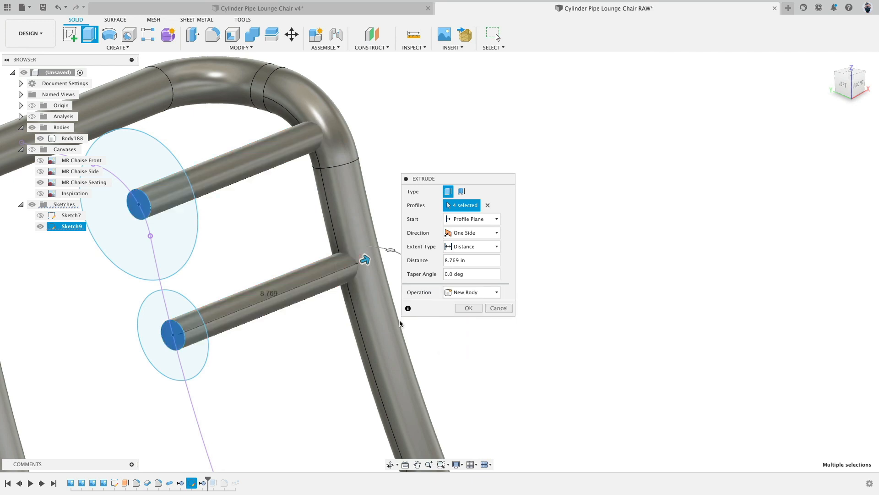
left_click(478, 237)
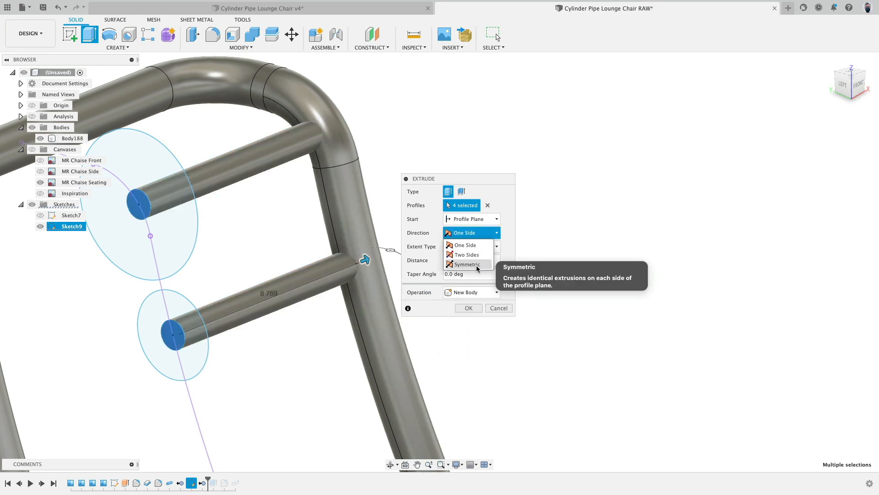
left_click(466, 248)
scroll(280, 250, "down", 3)
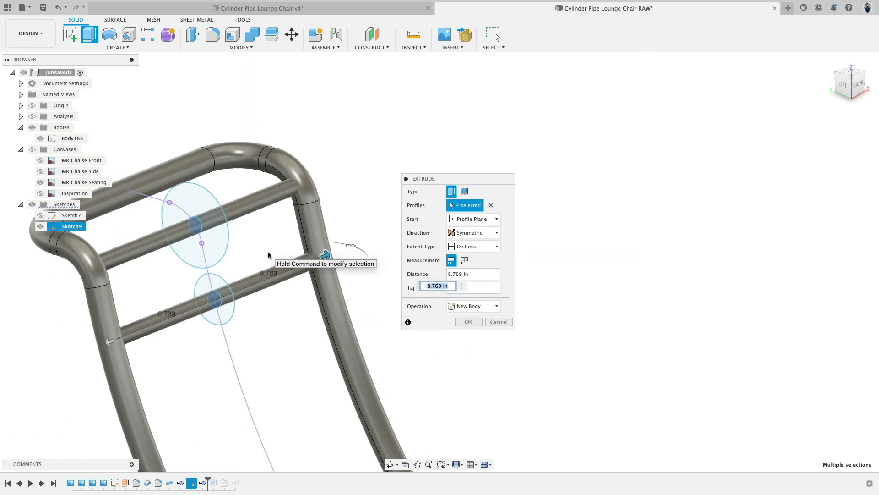
left_click(469, 322)
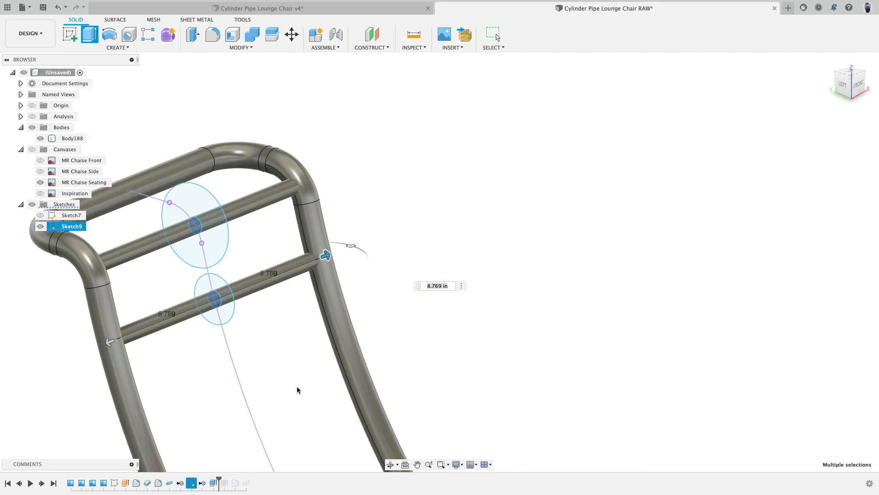
Step: Roll the history past the cushion cylinders' extrusion and edit it to remove the inner circle regions from its profiles
left_click_drag(219, 480, 230, 480)
left_click(223, 482)
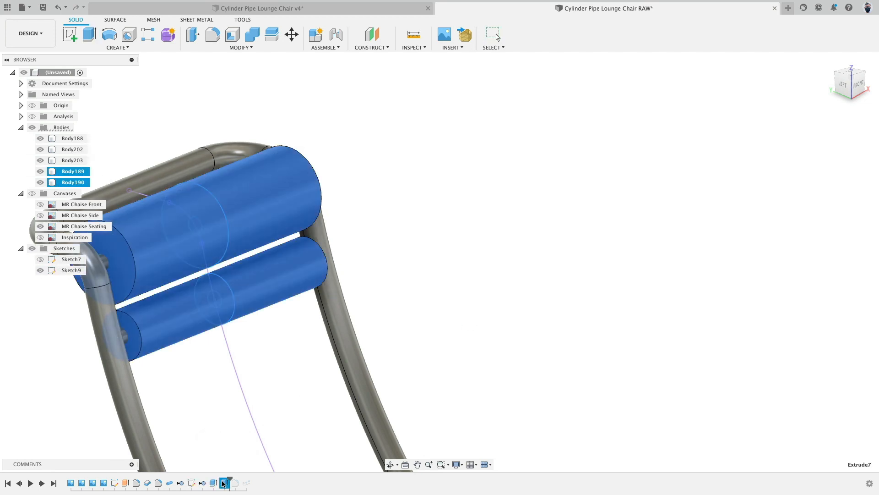
double_click(223, 481)
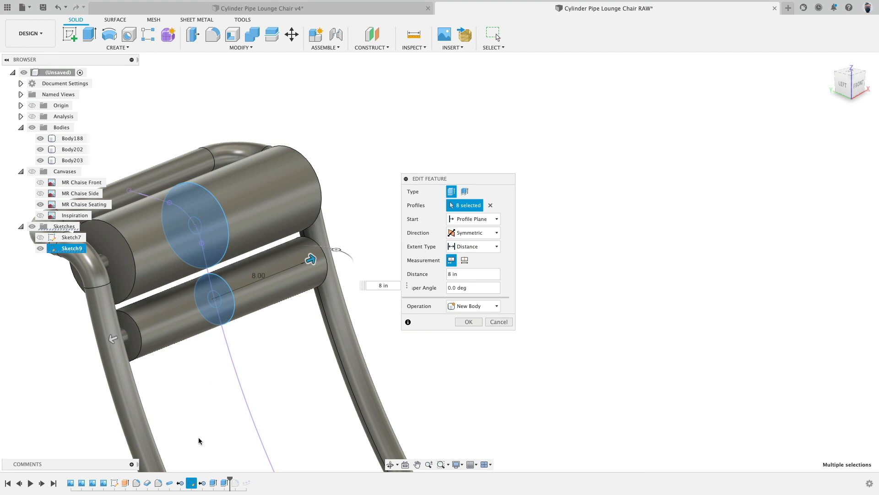
left_click(498, 322)
right_click(214, 483)
left_click(248, 391)
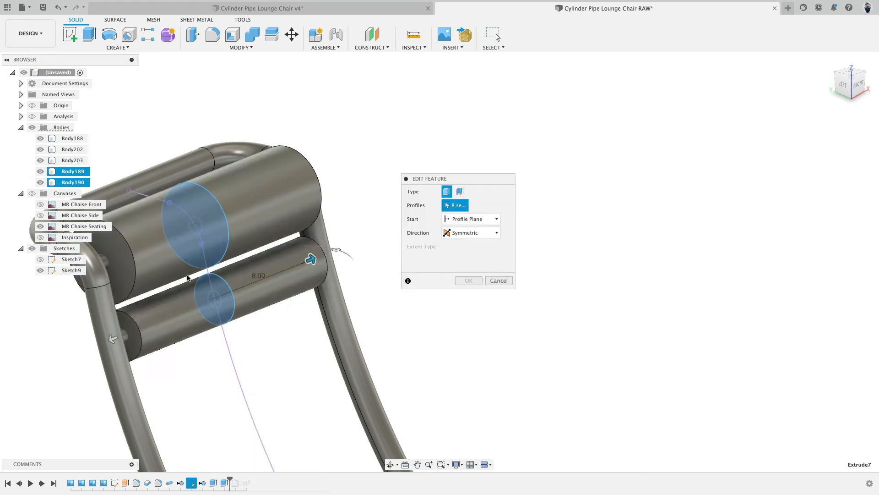
scroll(199, 239, "up", 5)
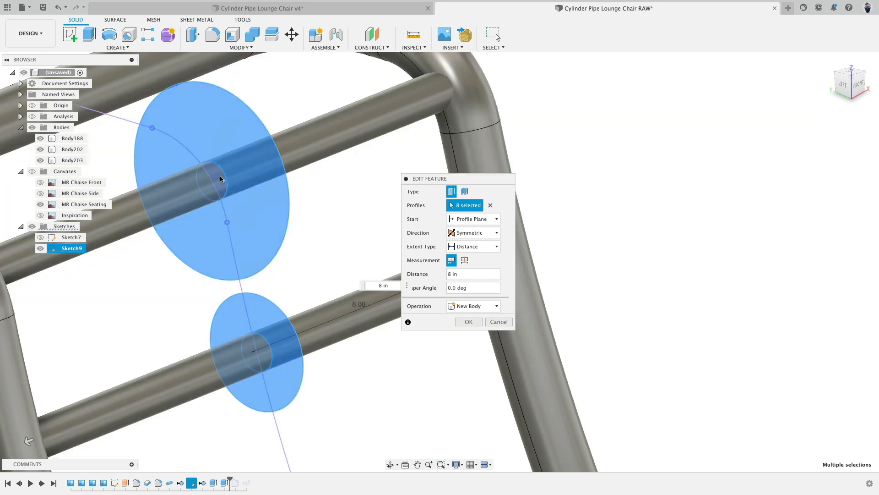
left_click(210, 187)
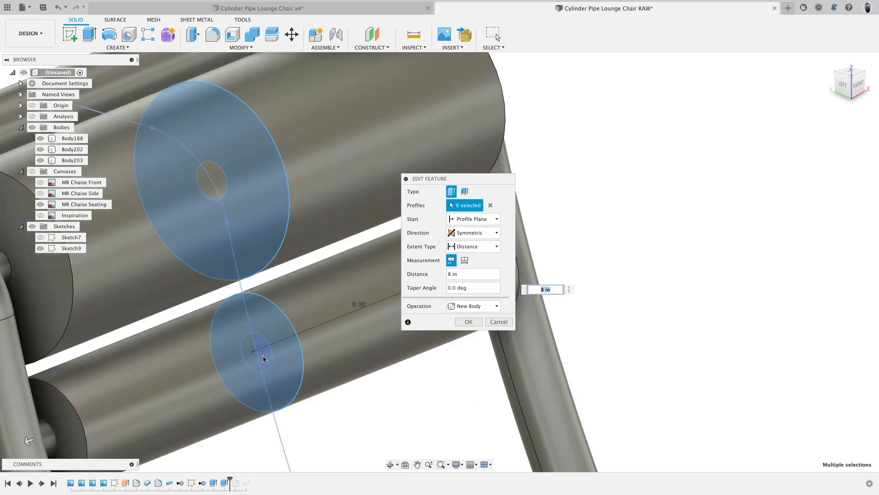
left_click(248, 362)
scroll(361, 408, "down", 3)
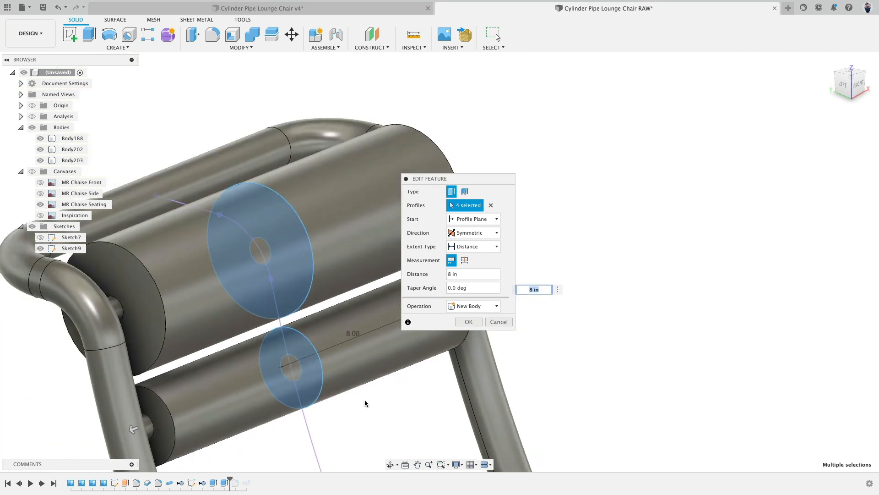
left_click(467, 322)
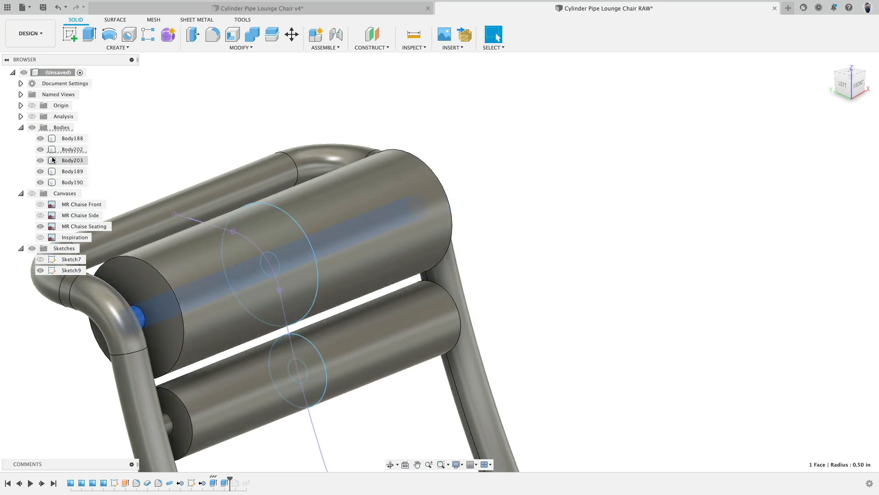
Step: Hide the upper rod to check the hole through the large cylinder, and roll the history past the fillet before showing the rod again
left_click(40, 149)
mouse_move(119, 147)
middle_mouse_down("shift")
mouse_move(139, 146)
mouse_move(191, 112)
mouse_move(181, 121)
middle_mouse_up("shift")
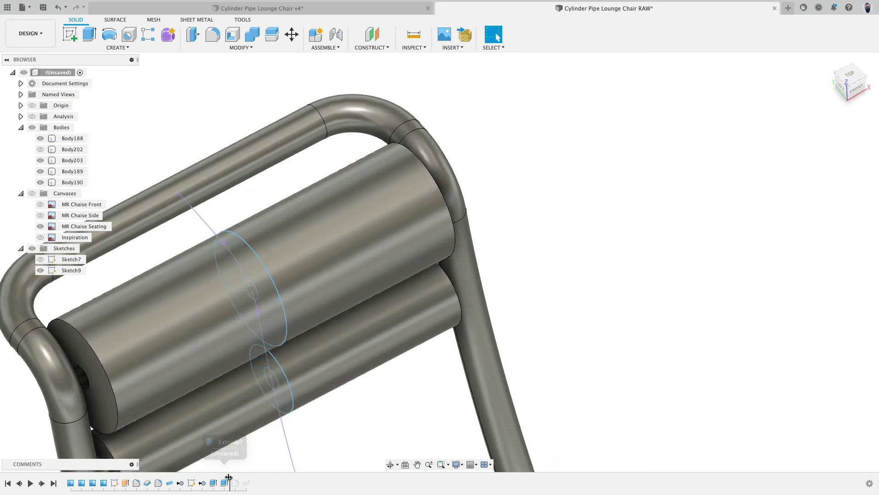
left_click_drag(229, 479, 234, 477)
middle_click_drag(341, 408, 399, 286)
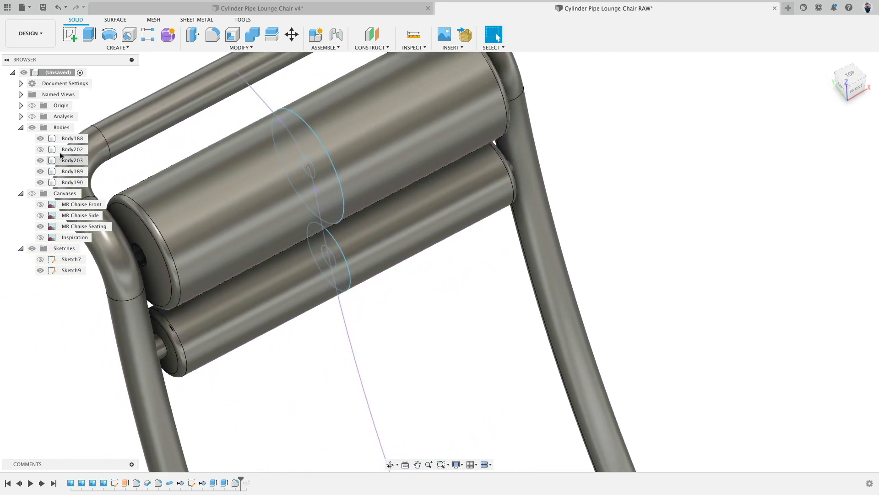
left_click(40, 150)
Step: Delete the old cylinder pattern feature at the end of the history
left_click_drag(240, 479, 251, 478)
key("Delete")
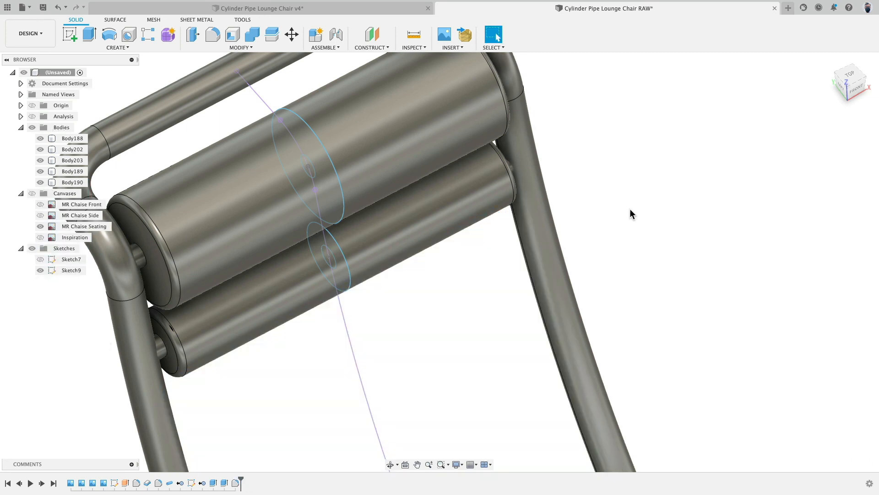
Step: Examine where the rods pass through the filleted cylinder ends and meet the tubular frame
scroll(631, 209, "down", 4)
middle_click_drag(603, 218, 527, 286, "shift")
left_click(352, 256)
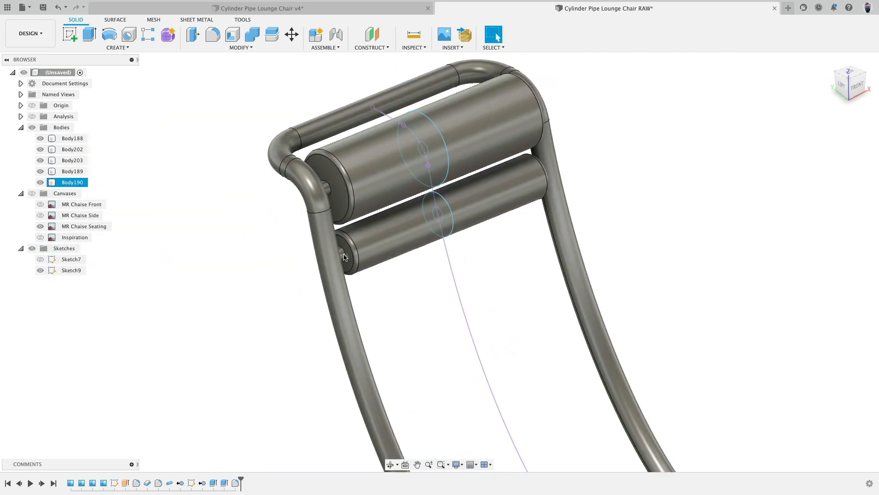
left_click(345, 257)
scroll(342, 256, "up", 3)
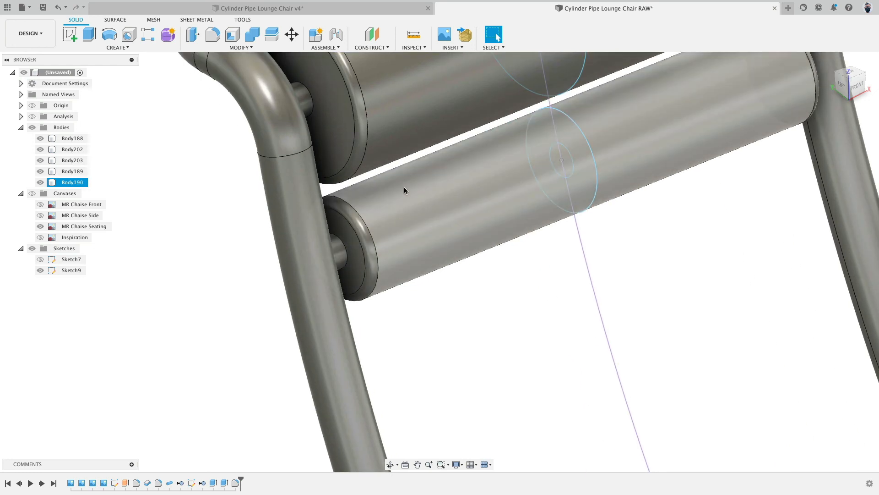
left_click(485, 292)
scroll(485, 292, "up", 2)
scroll(486, 292, "down", 5)
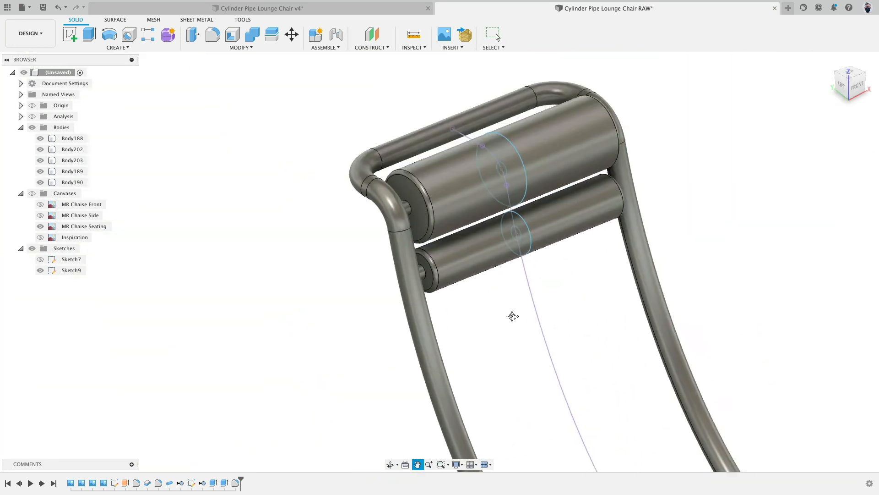
Step: Start a Pattern on Path of bodies with the small cushion cylinder and its support rod as the objects
left_click(120, 47)
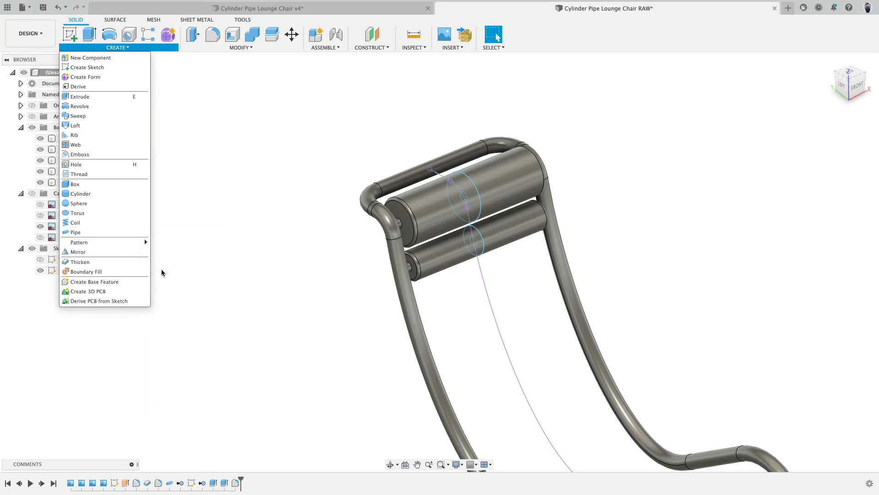
mouse_move(133, 242)
left_click(181, 262)
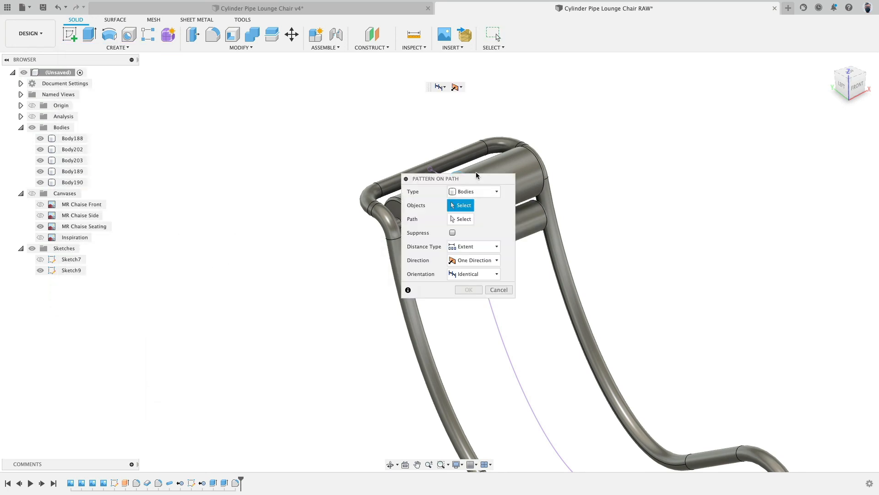
left_click(465, 257)
scroll(432, 267, "up", 5)
left_click(348, 274)
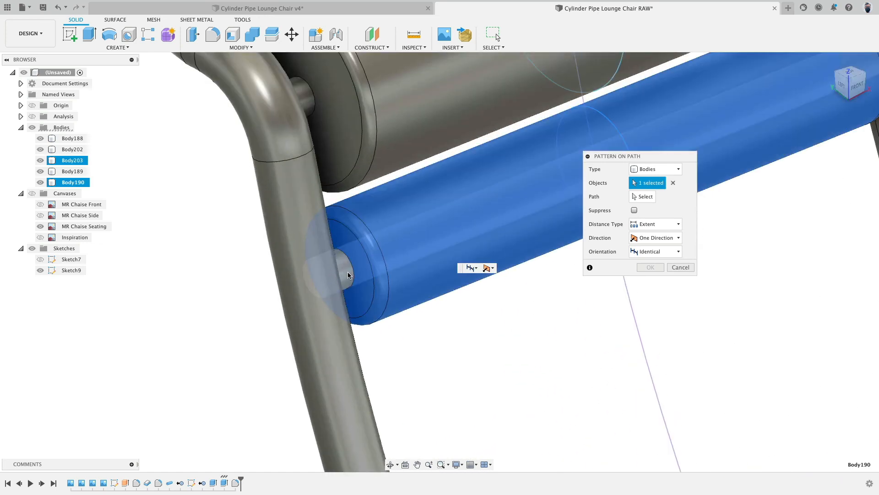
scroll(482, 382, "down", 3)
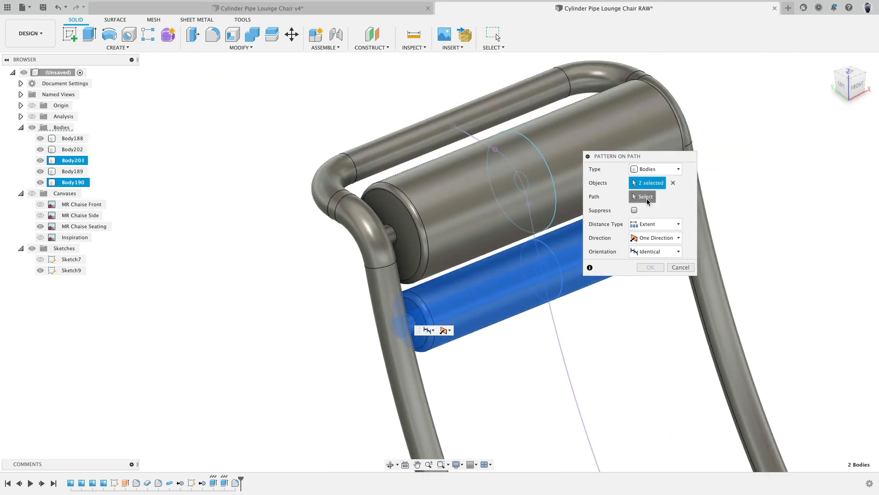
Step: Define the pattern path from the connected side profile segments, running from the backrest over the seat to the front curve
left_click(557, 339)
scroll(499, 376, "down", 5)
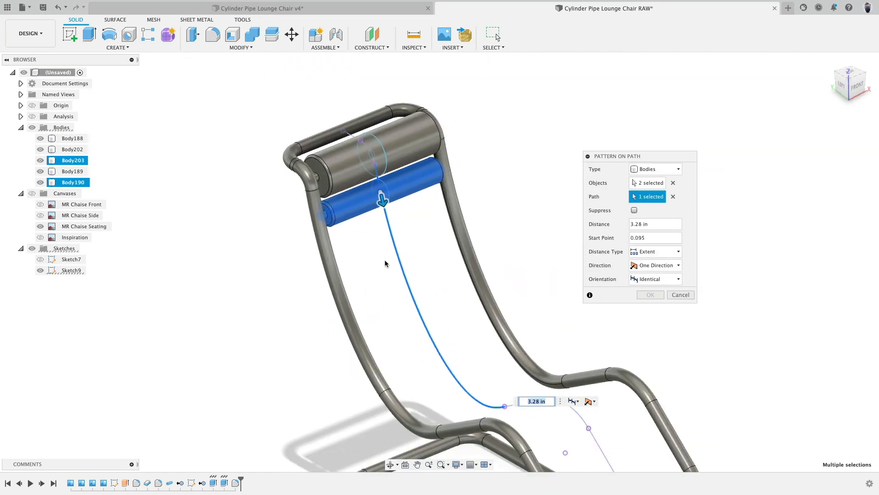
left_click(507, 361)
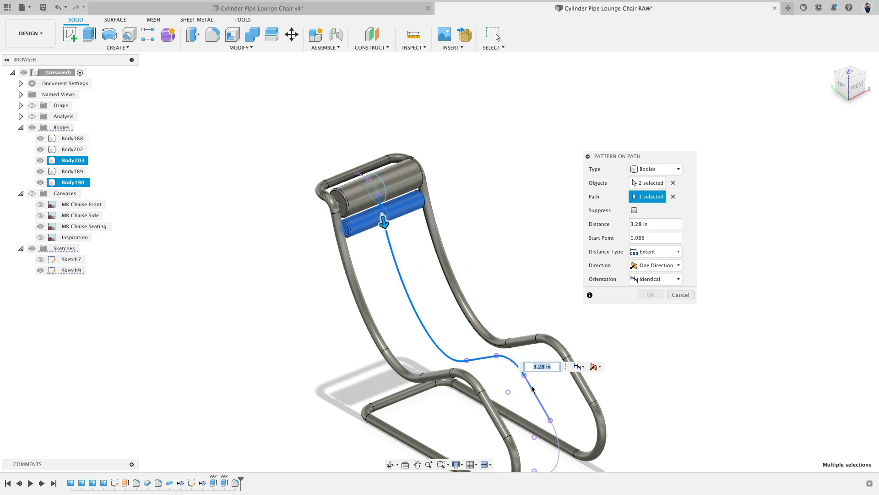
left_click(533, 390)
left_click(555, 431)
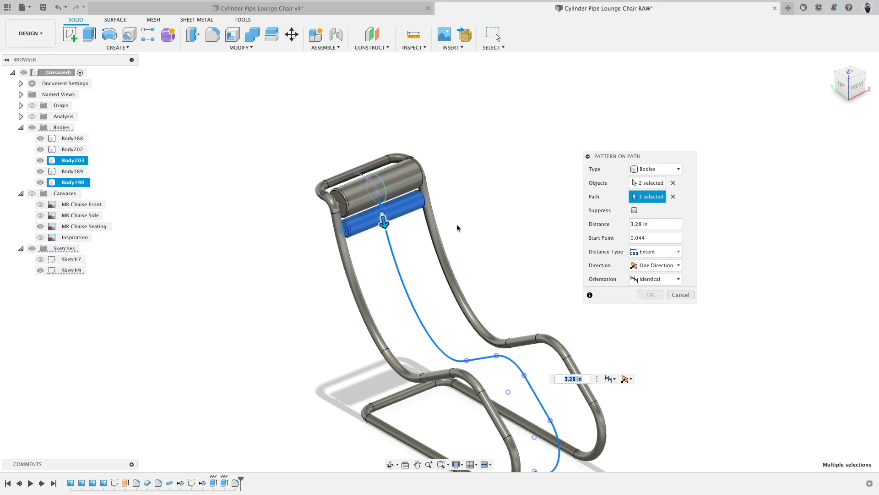
Step: Set the pattern to Spacing with a quantity of 19 and a distance of 6.658 in down the profile, and create it
left_click(659, 255)
left_click(662, 273)
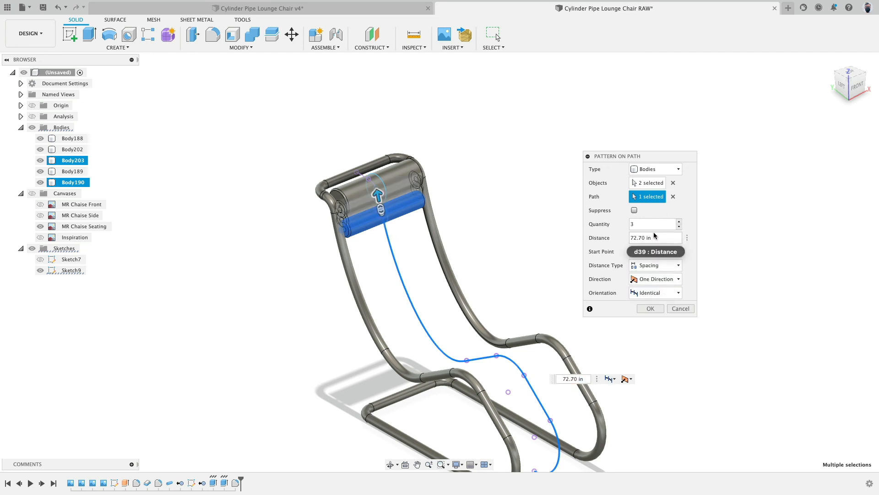
left_click(646, 224)
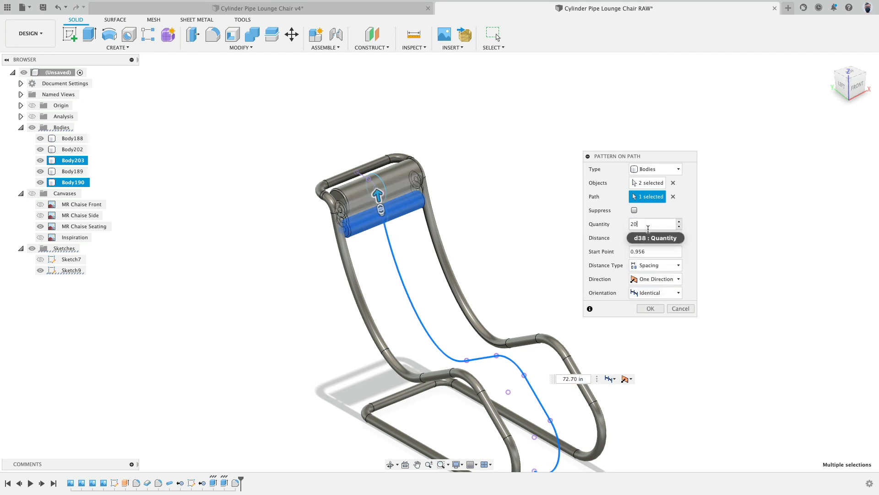
left_click_drag(381, 200, 389, 225)
left_click(680, 227)
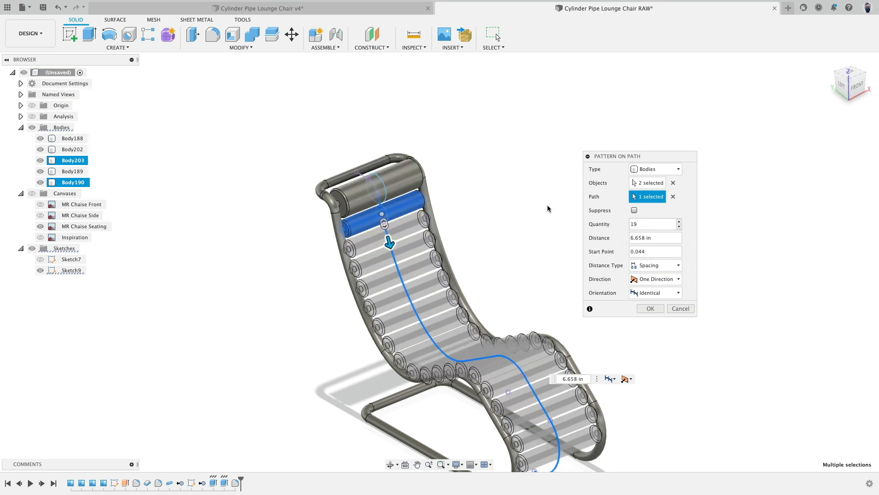
mouse_move(547, 206)
middle_mouse_down("shift")
mouse_move(527, 191)
mouse_move(448, 195)
mouse_move(538, 199)
mouse_move(556, 187)
mouse_move(551, 198)
mouse_move(534, 198)
mouse_move(545, 197)
middle_mouse_up("shift")
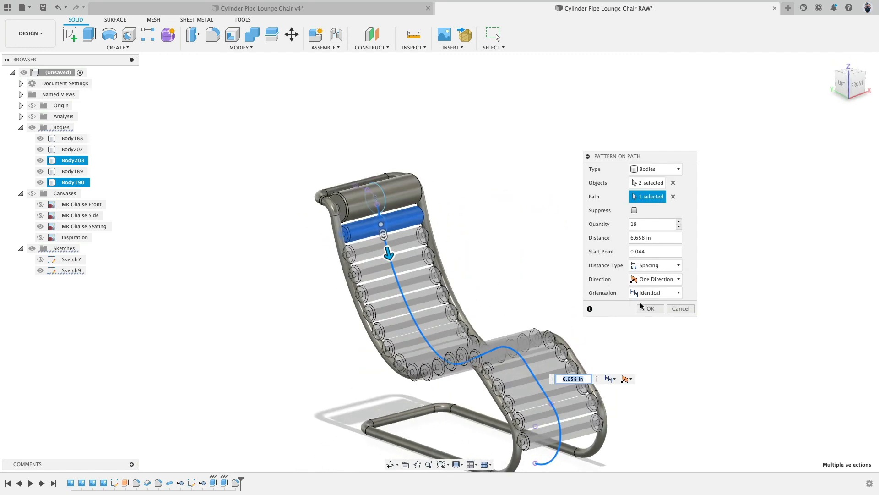
key("Return")
middle_click_drag(529, 253, 403, 202, "shift")
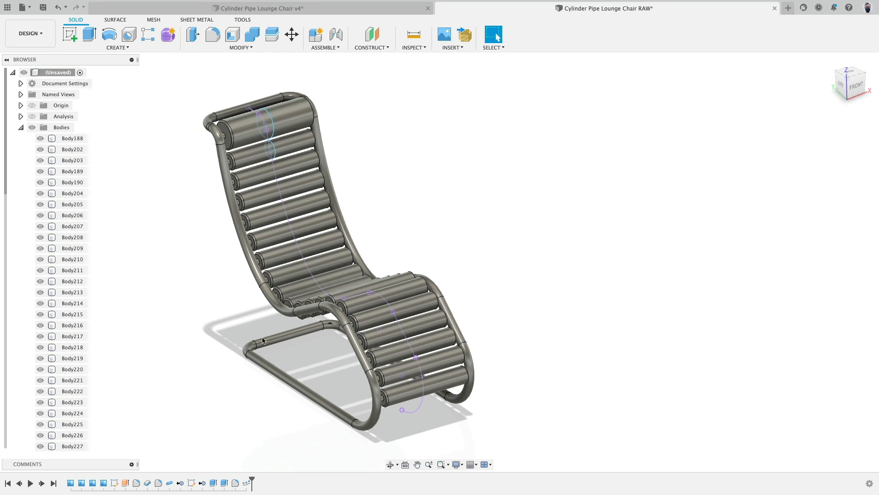
middle_click_drag(248, 359, 325, 339, "shift")
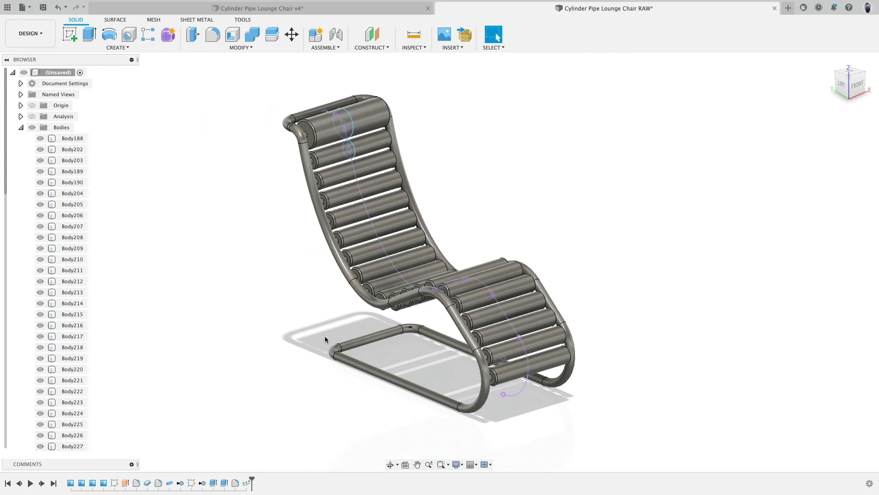